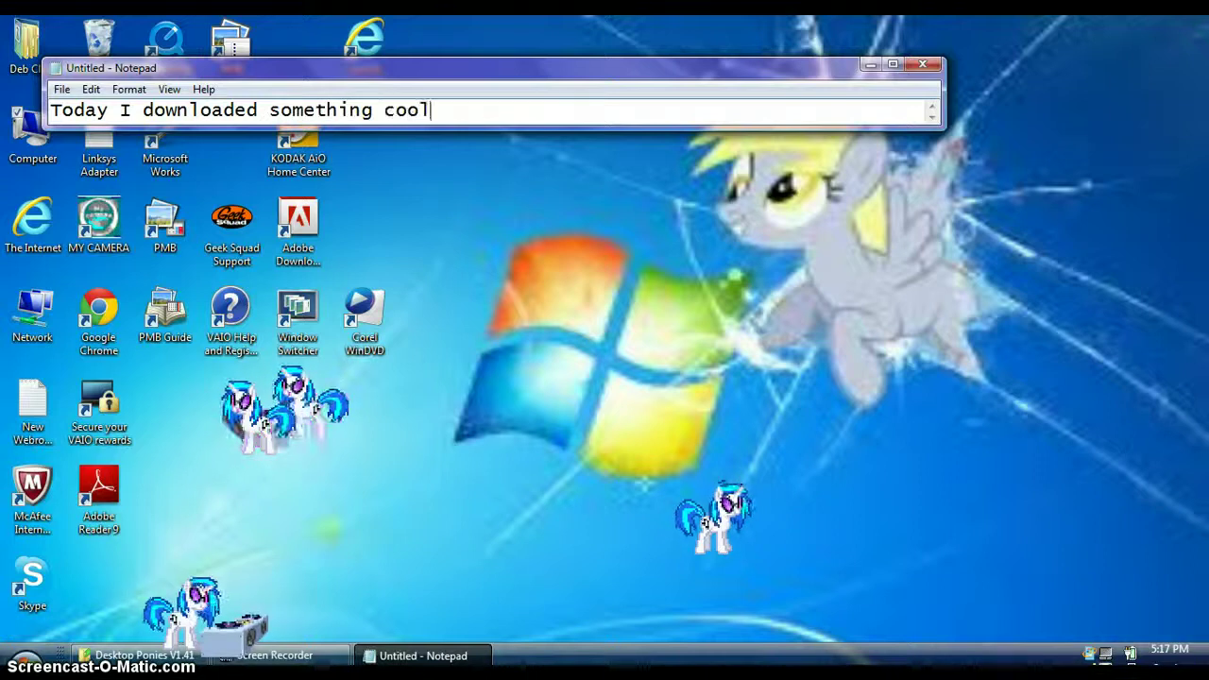
Step: Complete the note's sentence to read "Today I downloaded something cool, well yesterday"
{"action": "type", "text": ","}
{"action": "type", "text": " well ye"}
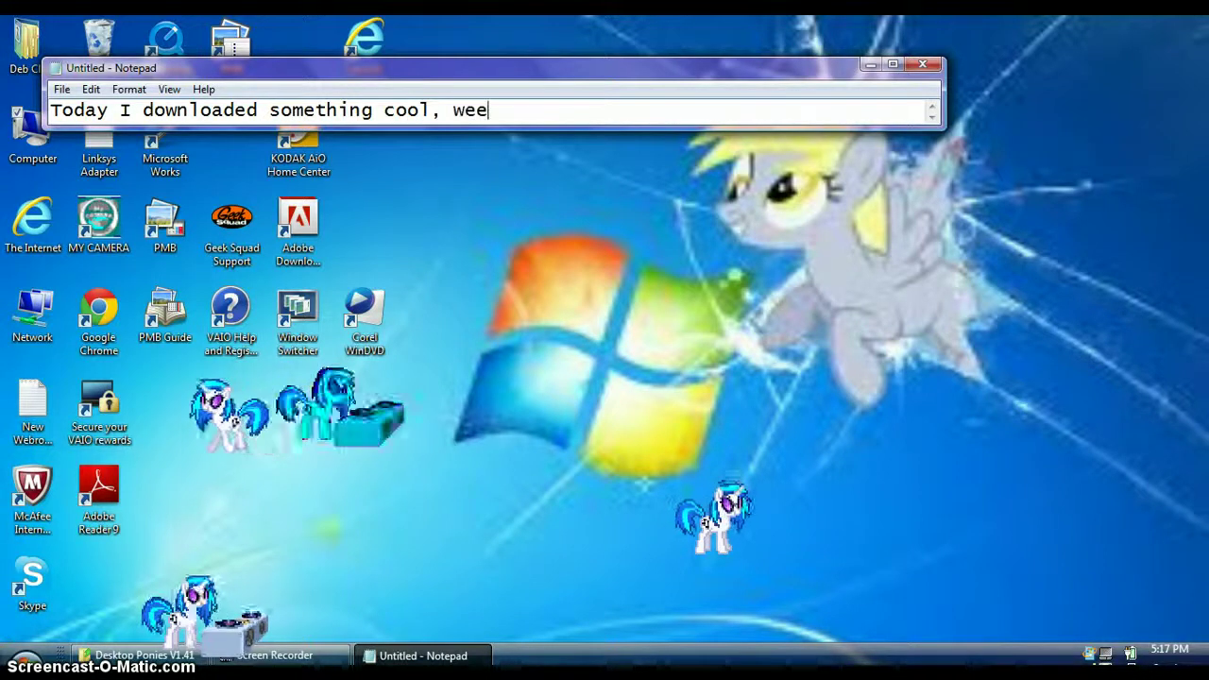
{"action": "key", "text": "BackSpace"}
{"action": "type", "text": "ll yest"}
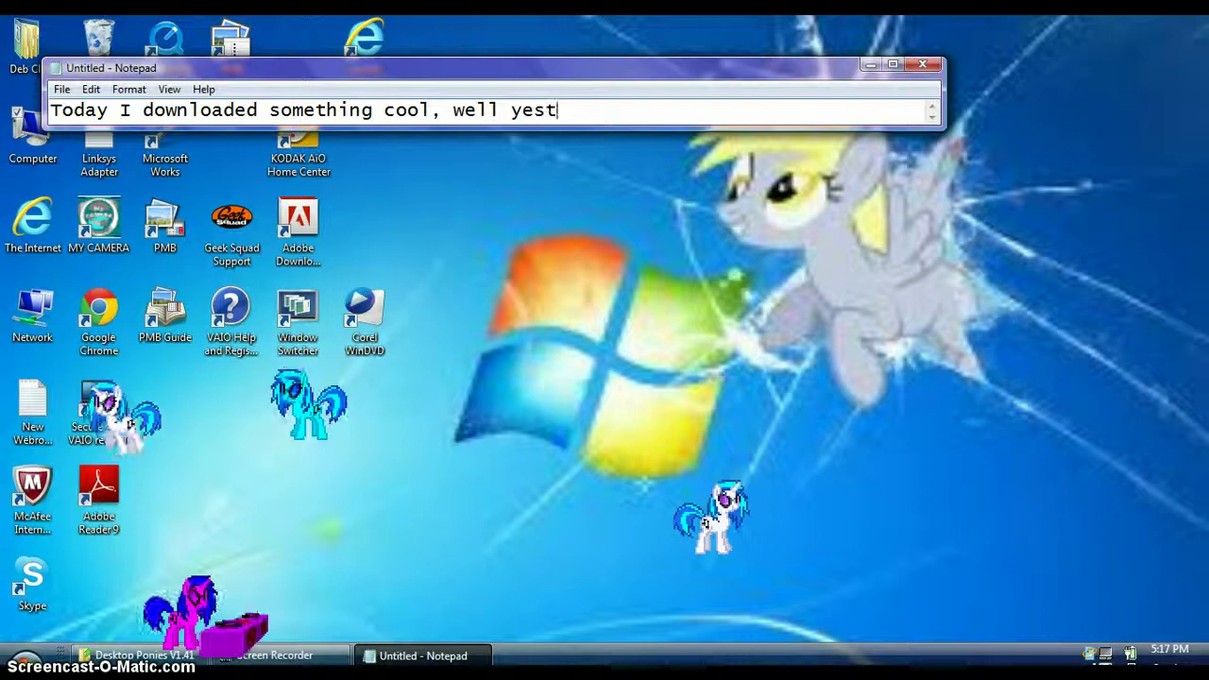
{"action": "type", "text": "erday."}
{"action": "key", "text": "BackSpace"}
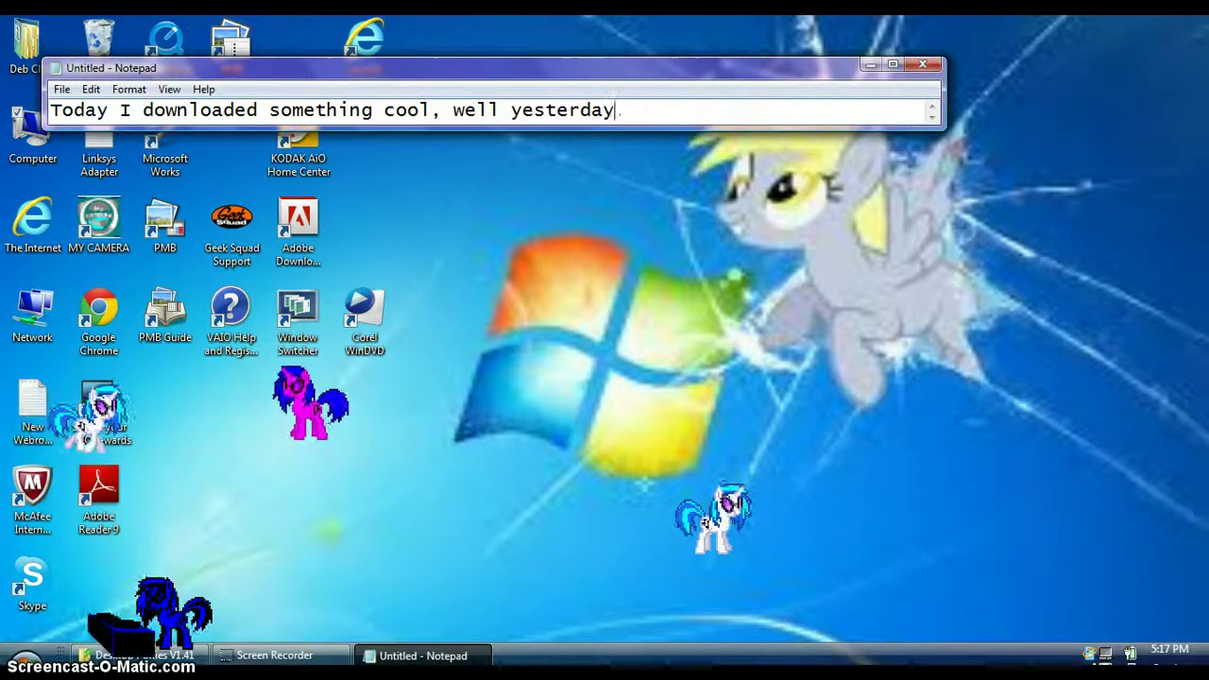
Step: Delete the whole sentence about yesterday's download from the note
{"action": "key", "text": "BackSpace"}
{"action": "key", "text": "BackSpace"}
{"action": "key", "text": "BackSpace"}
{"action": "key", "text": "BackSpace"}
{"action": "key", "text": "BackSpace"}
{"action": "key", "text": "BackSpace"}
{"action": "key", "text": "BackSpace"}
{"action": "key", "text": "BackSpace"}
{"action": "key", "text": "BackSpace"}
{"action": "key", "text": "BackSpace"}
{"action": "key", "text": "BackSpace"}
{"action": "key", "text": "BackSpace"}
{"action": "key", "text": "BackSpace"}
{"action": "key", "text": "BackSpace"}
{"action": "key", "text": "BackSpace"}
{"action": "key", "text": "BackSpace"}
{"action": "key", "text": "BackSpace"}
{"action": "key", "text": "BackSpace"}
{"action": "key", "text": "BackSpace"}
{"action": "key", "text": "BackSpace"}
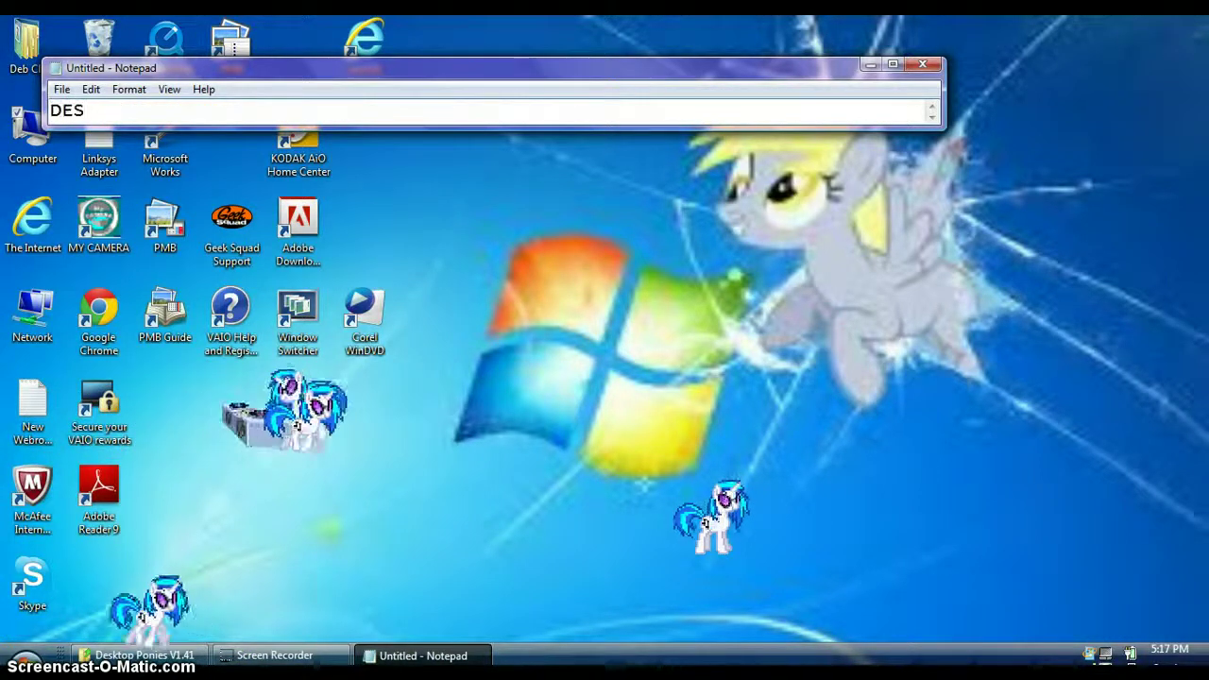
Step: Write "DESKTOP PONIES!!! *cue vector's oh yeah*" in the empty note
{"action": "type", "text": "DESKTOP P"}
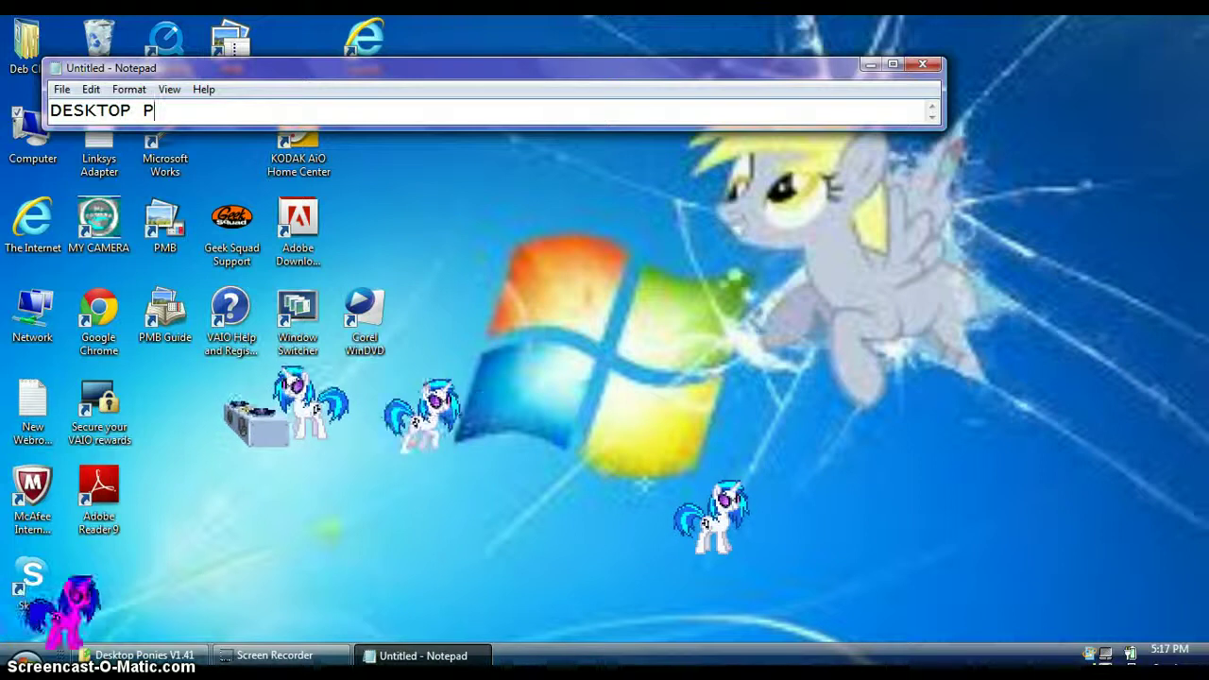
{"action": "type", "text": "ONIE"}
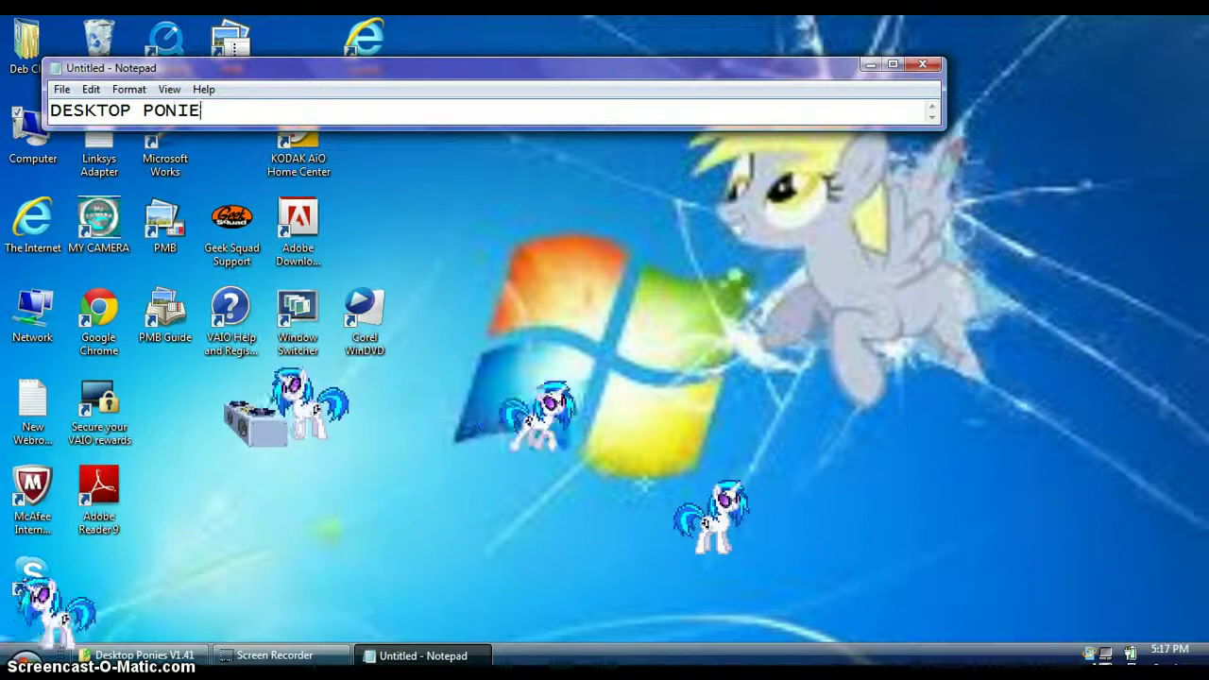
{"action": "type", "text": "S!!! *"}
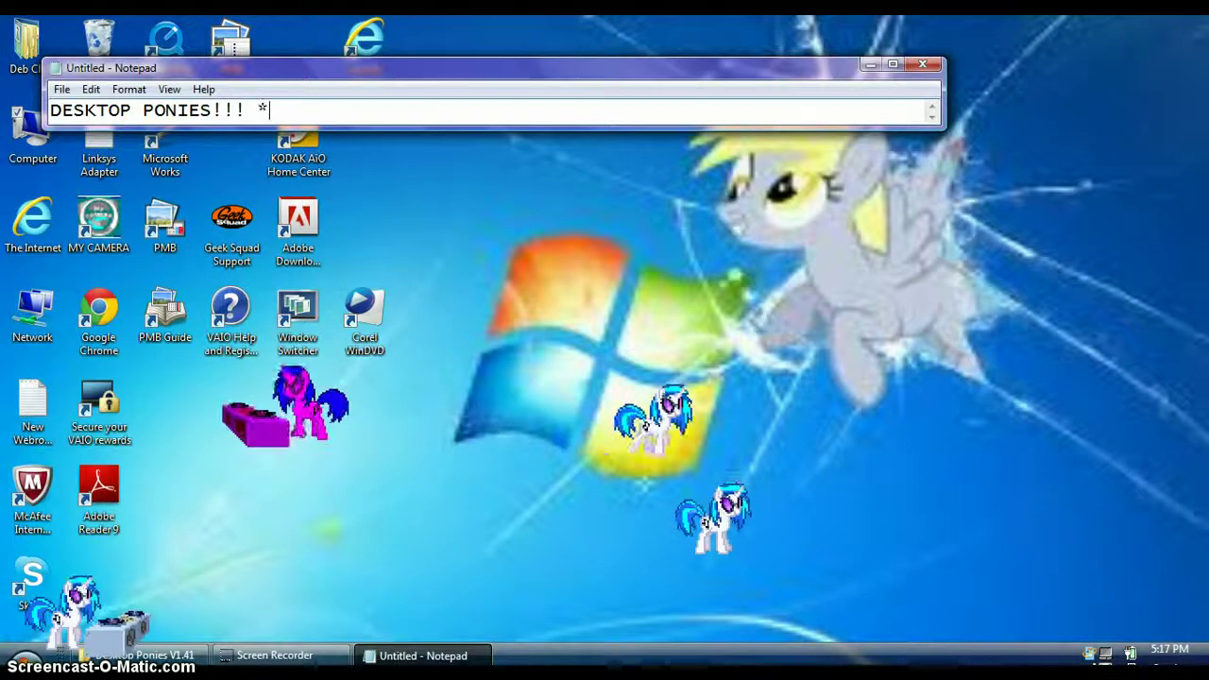
{"action": "type", "text": "cu"}
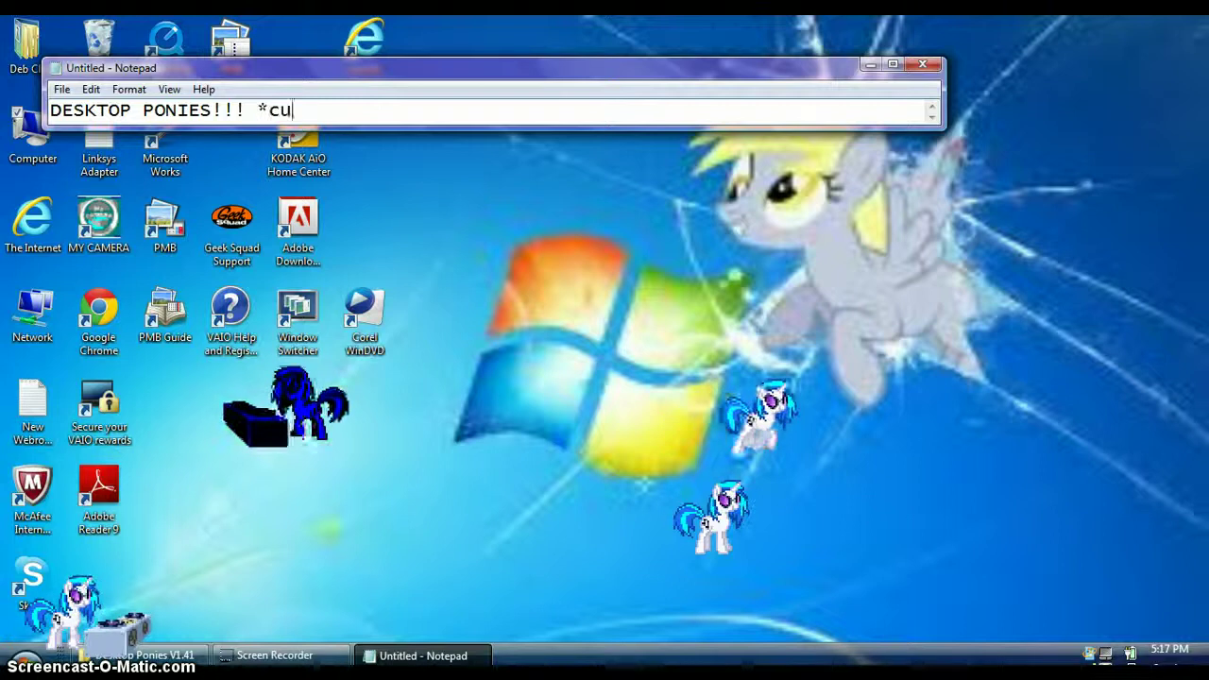
{"action": "type", "text": "e vect"}
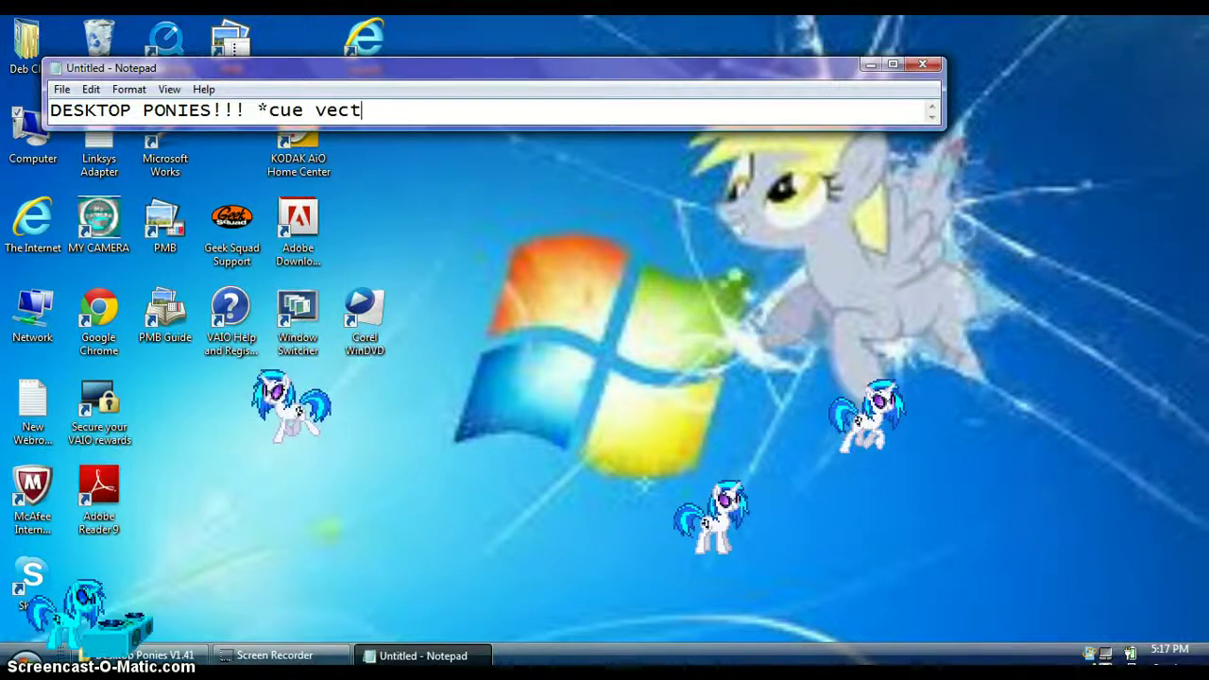
{"action": "type", "text": "or's "}
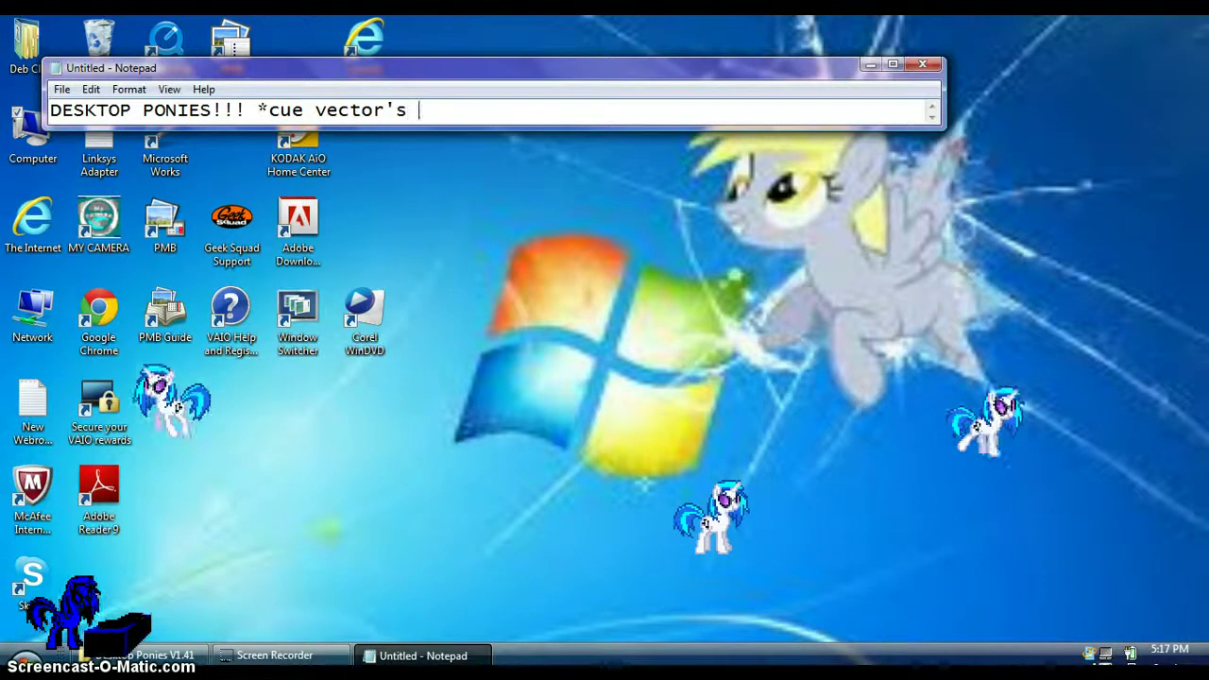
{"action": "type", "text": "oh yeah*"}
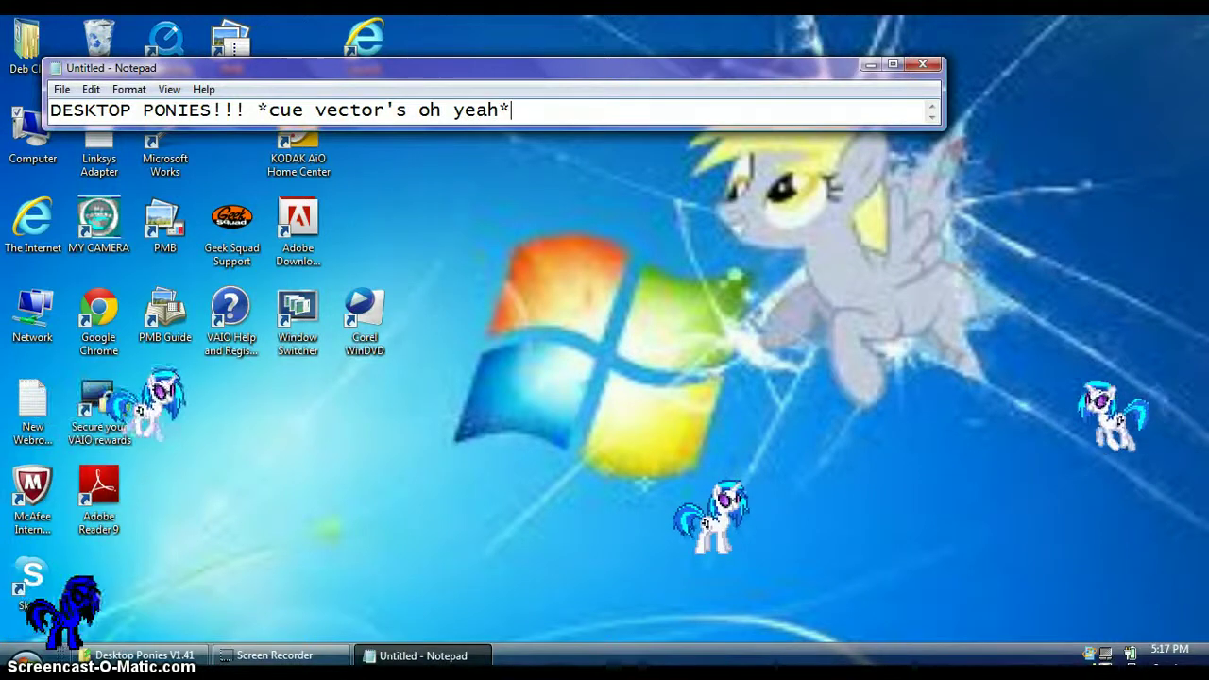
Step: Erase the "DESKTOP PONIES!!!" line so the note is blank
{"action": "key", "text": "BackSpace"}
{"action": "key", "text": "BackSpace"}
{"action": "key", "text": "BackSpace"}
{"action": "key", "text": "BackSpace"}
{"action": "key", "text": "BackSpace"}
{"action": "key", "text": "BackSpace"}
{"action": "key", "text": "BackSpace"}
{"action": "key", "text": "BackSpace"}
{"action": "key", "text": "BackSpace"}
{"action": "key", "text": "BackSpace"}
{"action": "key", "text": "BackSpace"}
{"action": "key", "text": "BackSpace"}
{"action": "key", "text": "BackSpace"}
{"action": "key", "text": "BackSpace"}
{"action": "key", "text": "BackSpace"}
{"action": "key", "text": "BackSpace"}
{"action": "key", "text": "BackSpace"}
{"action": "key", "text": "BackSpace"}
{"action": "key", "text": "BackSpace"}
{"action": "key", "text": "BackSpace"}
{"action": "key", "text": "BackSpace"}
{"action": "key", "text": "BackSpace"}
{"action": "key", "text": "BackSpace"}
{"action": "key", "text": "BackSpace"}
{"action": "key", "text": "BackSpace"}
{"action": "key", "text": "BackSpace"}
{"action": "key", "text": "BackSpace"}
{"action": "key", "text": "BackSpace"}
{"action": "key", "text": "BackSpace"}
{"action": "key", "text": "BackSpace"}
{"action": "key", "text": "BackSpace"}
{"action": "key", "text": "BackSpace"}
{"action": "key", "text": "BackSpace"}
{"action": "key", "text": "BackSpace"}
{"action": "key", "text": "BackSpace"}
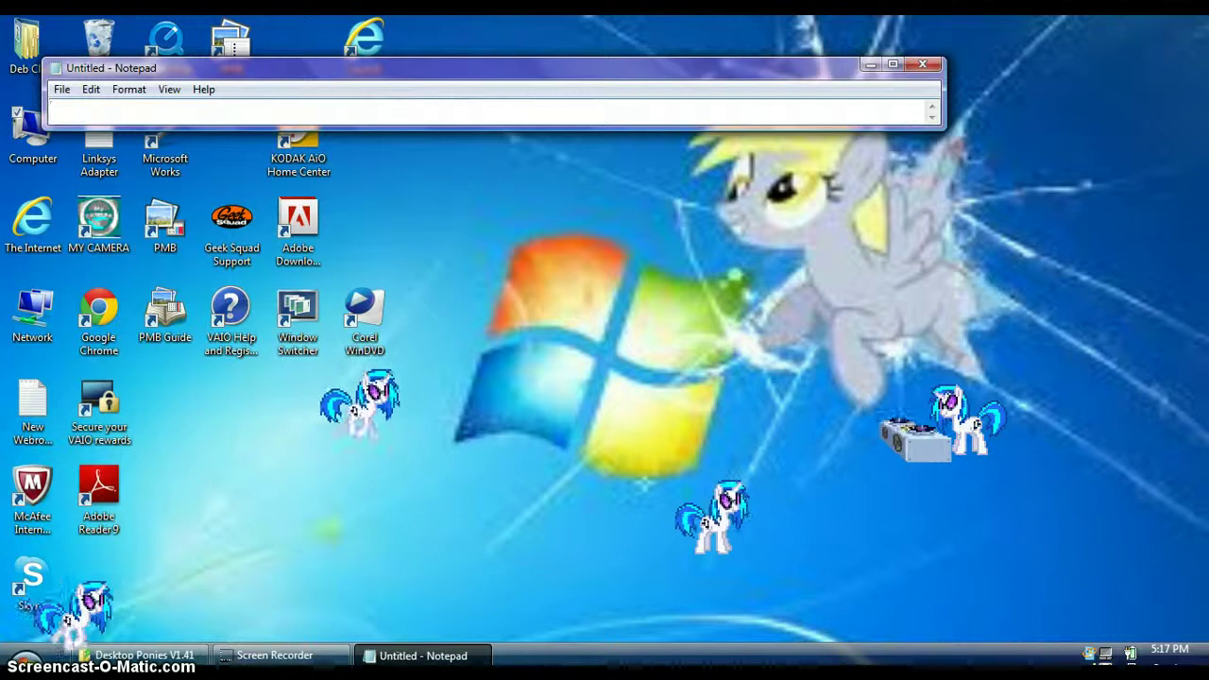
Step: Write "As you can see, DJ PON-3 is running all over the screen. BASS CANNON!" in the note
{"action": "type", "text": "As y"}
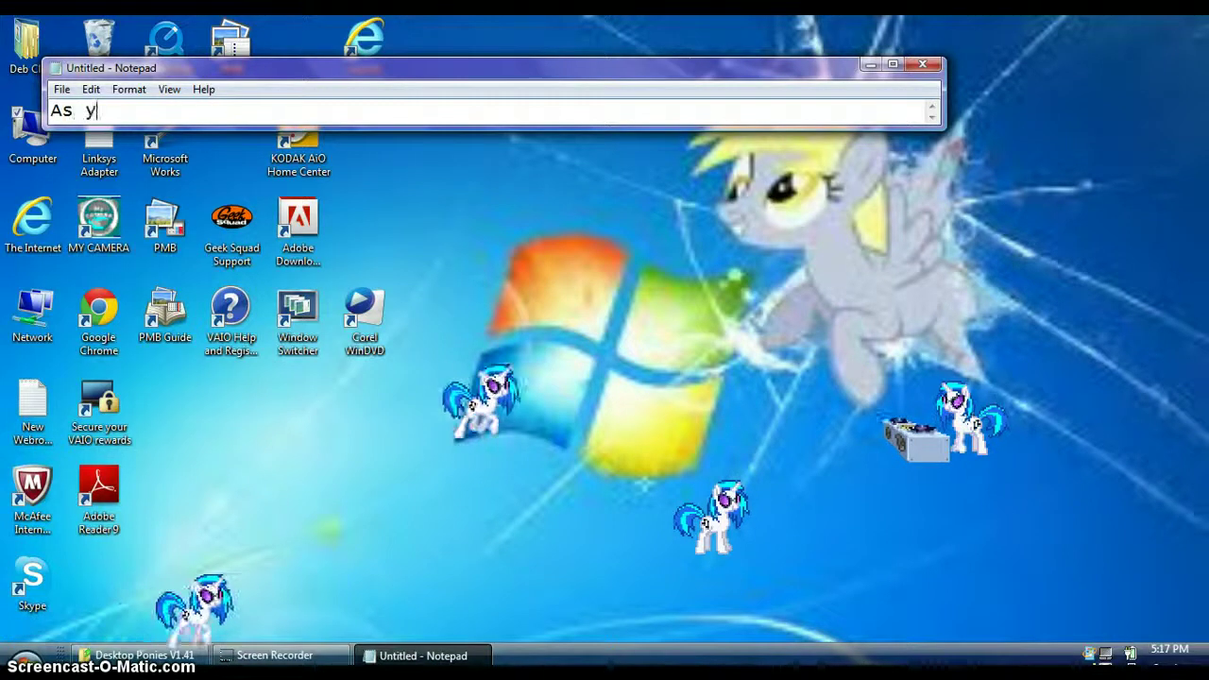
{"action": "type", "text": "ou can see, "}
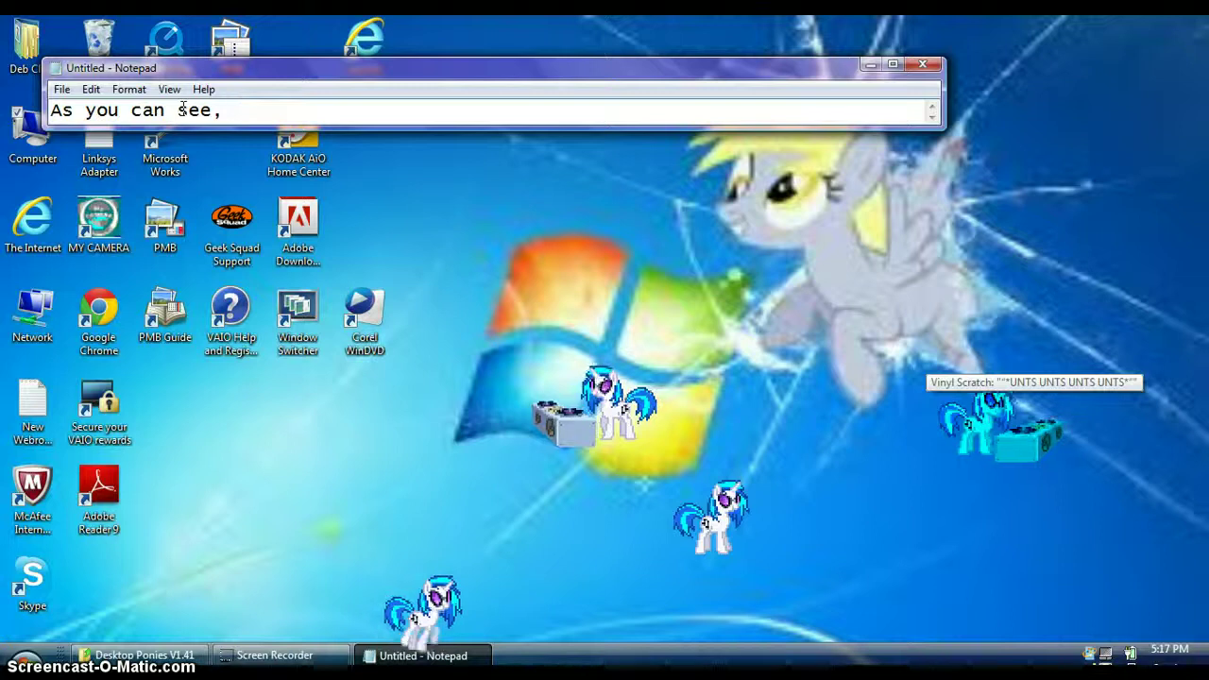
{"action": "type", "text": "DJ PO"}
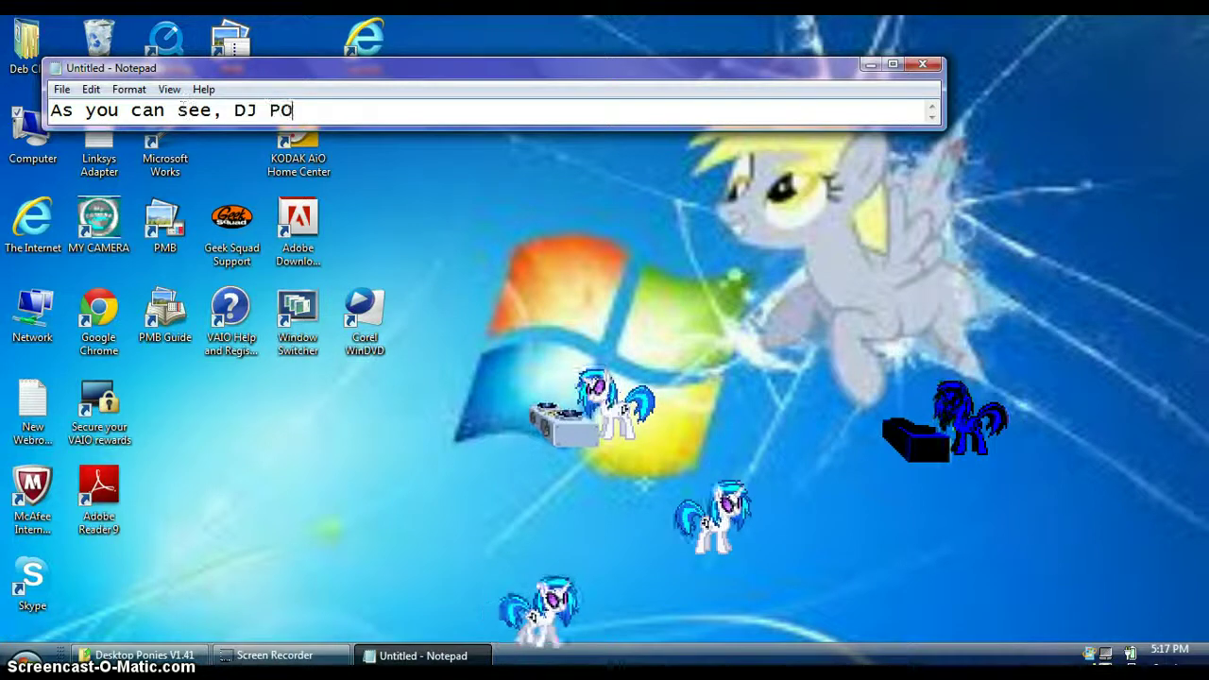
{"action": "type", "text": "N-3"}
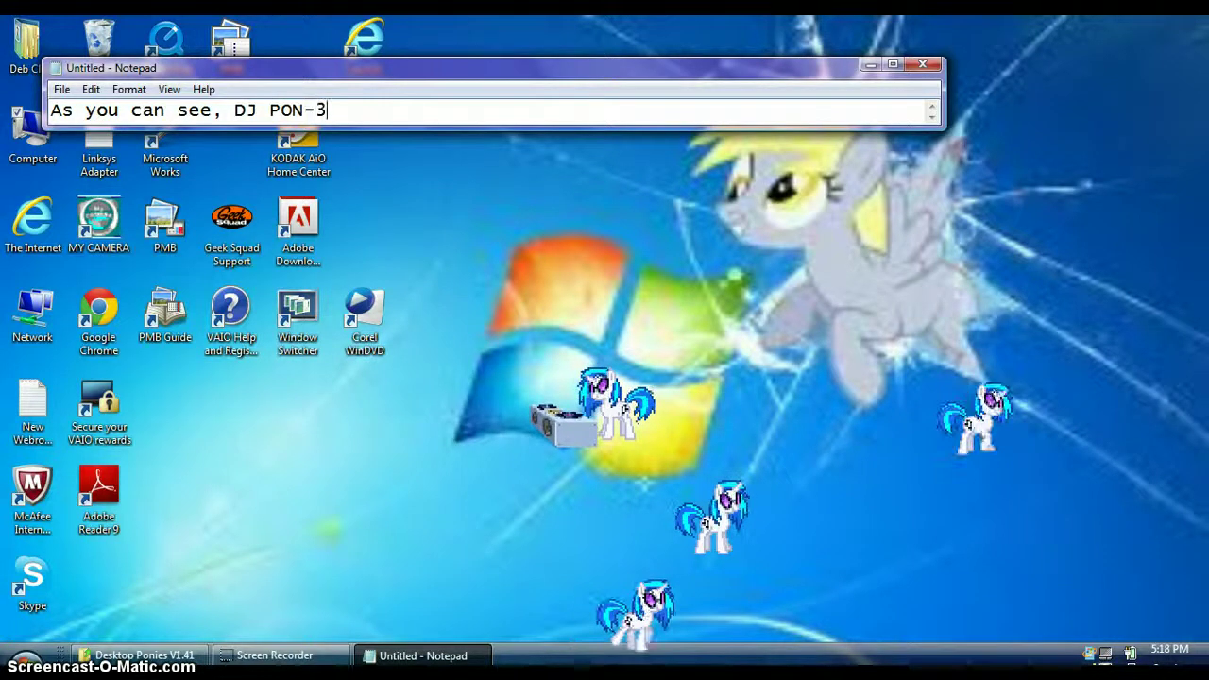
{"action": "type", "text": " is r"}
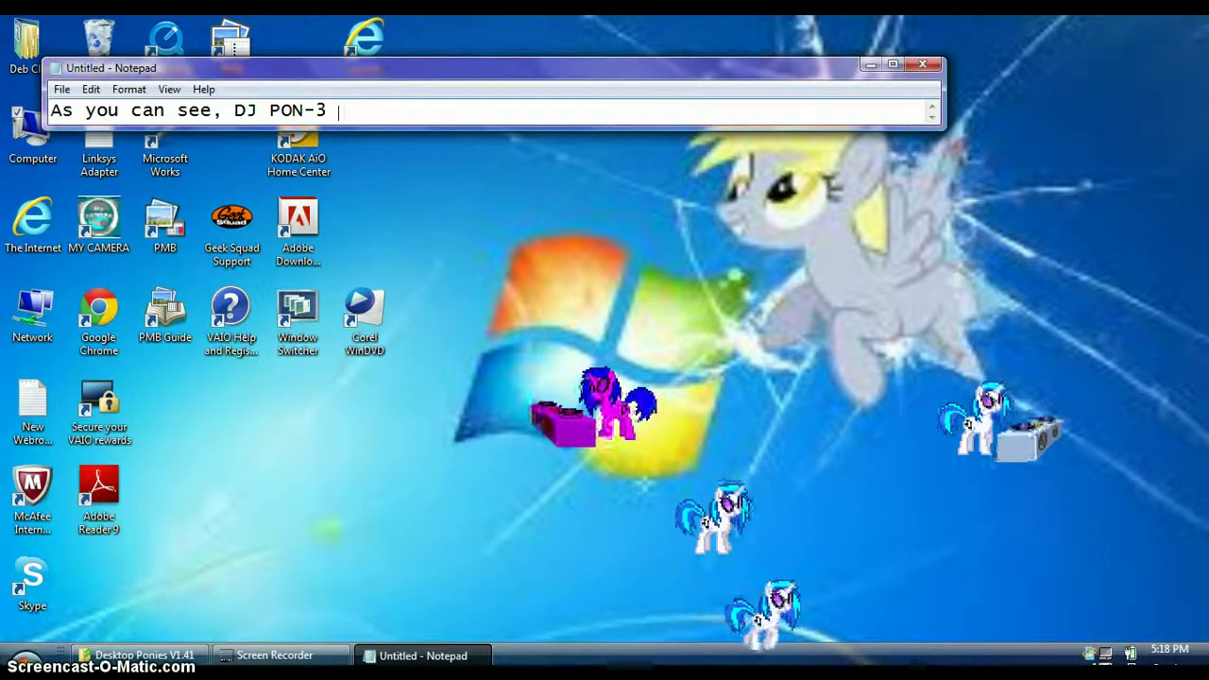
{"action": "type", "text": "un"}
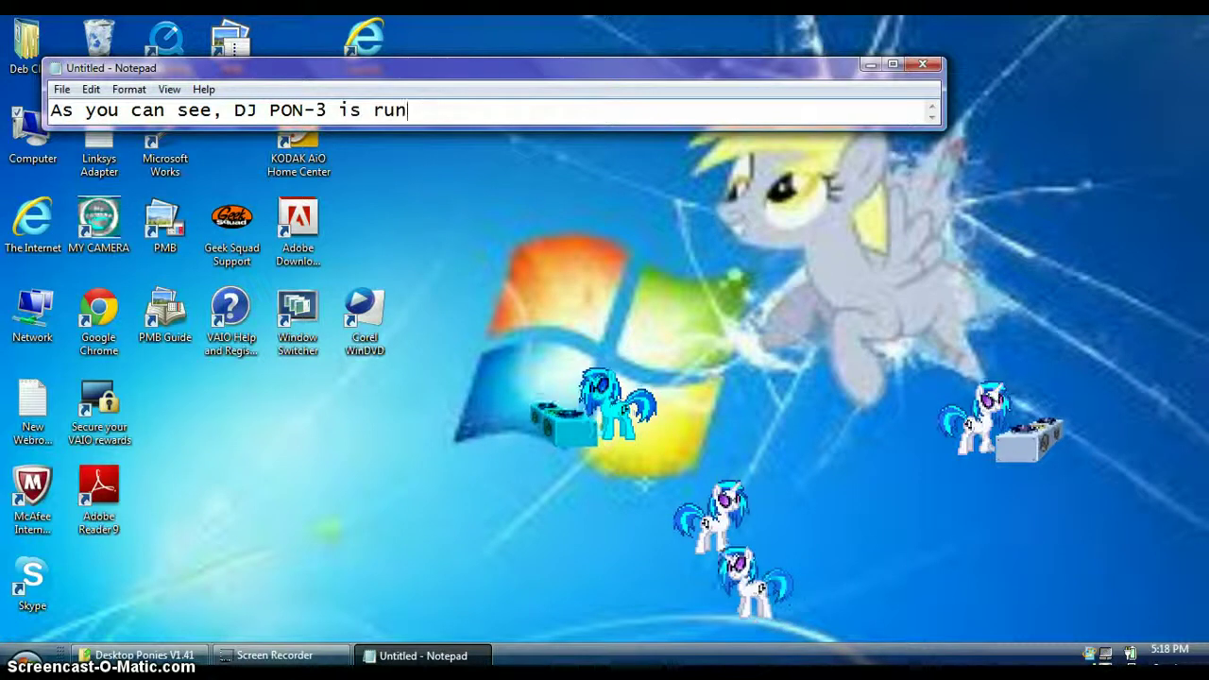
{"action": "type", "text": "ning all "}
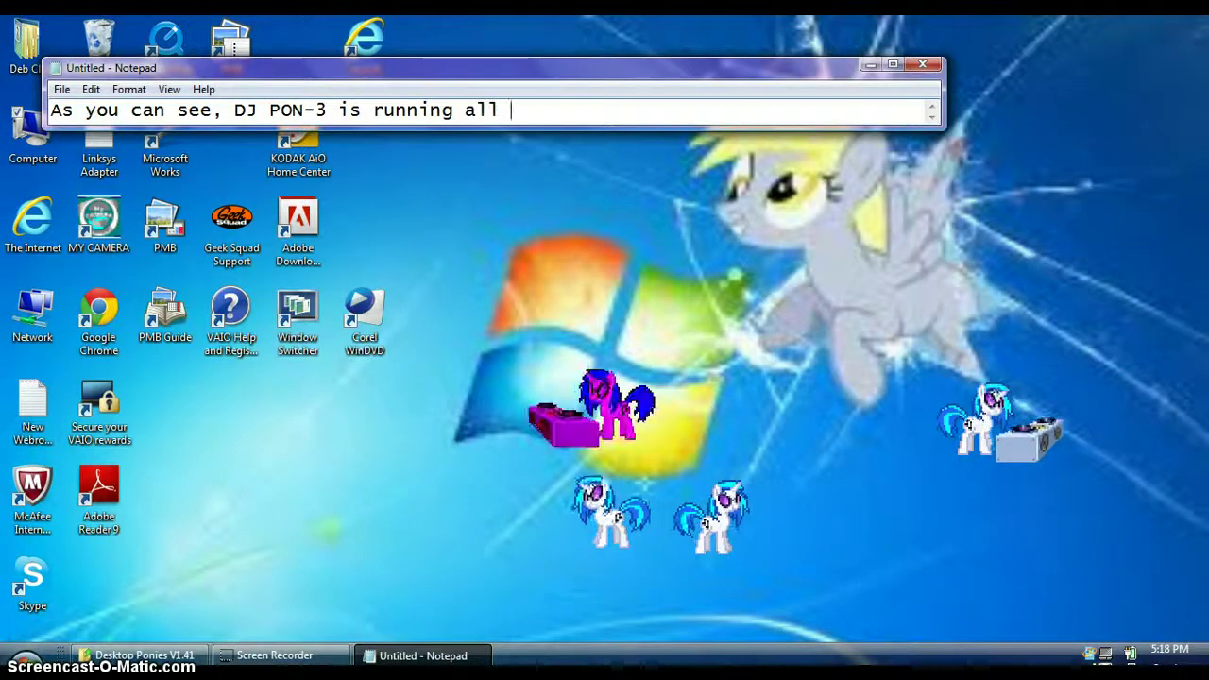
{"action": "type", "text": "over the sc"}
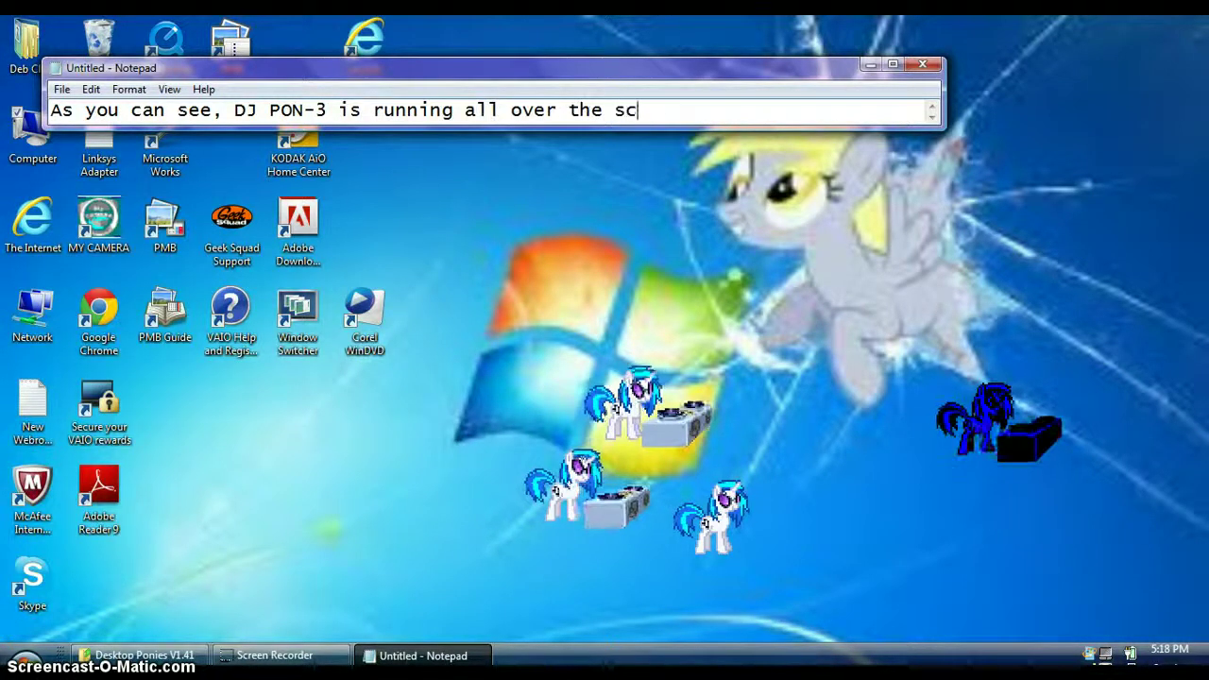
{"action": "type", "text": "reeb"}
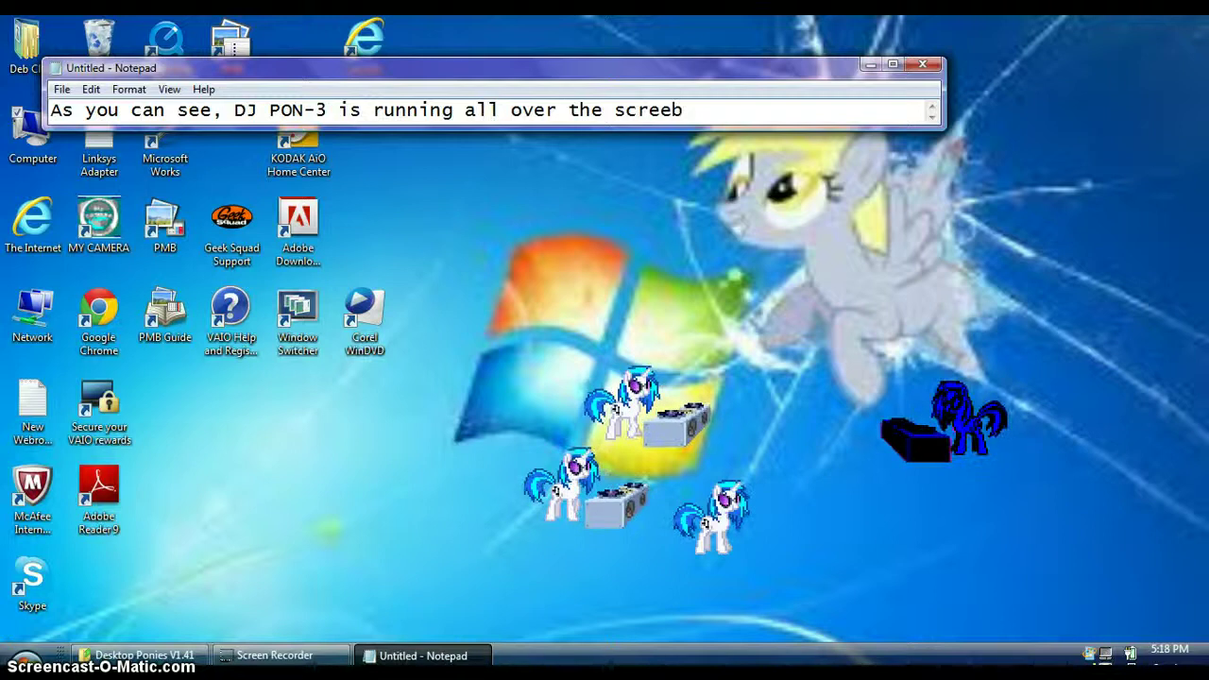
{"action": "key", "text": "BackSpace"}
{"action": "type", "text": "n. BASS"}
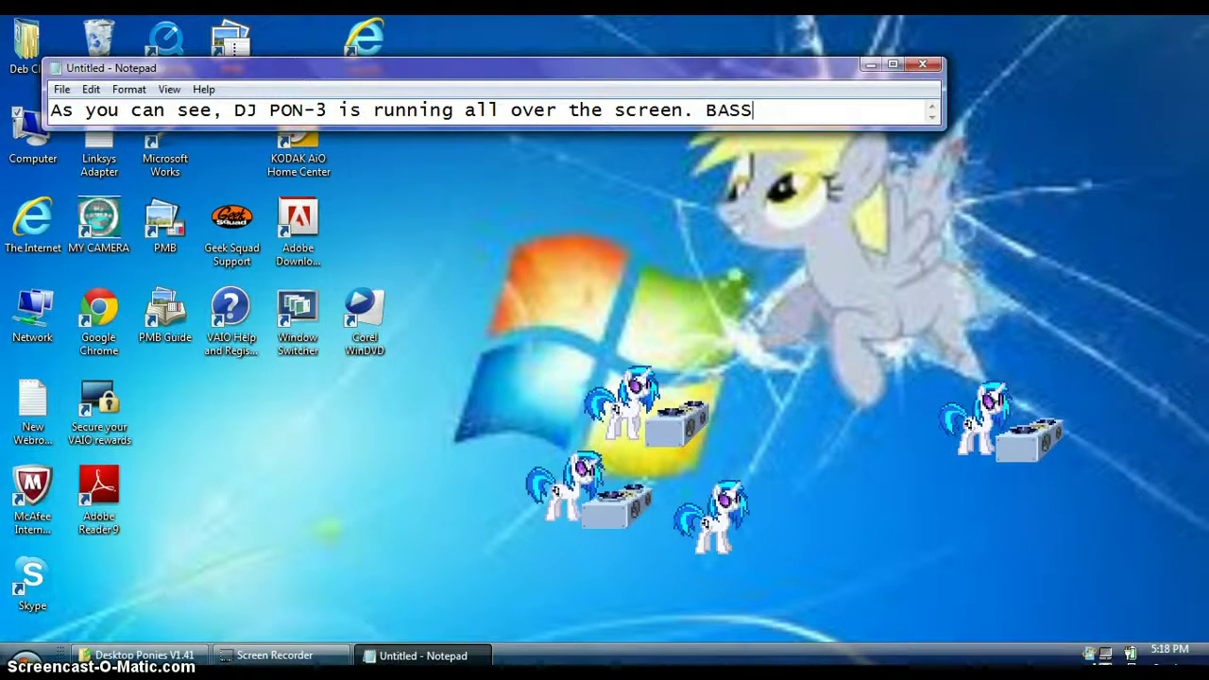
{"action": "type", "text": " CANNON"}
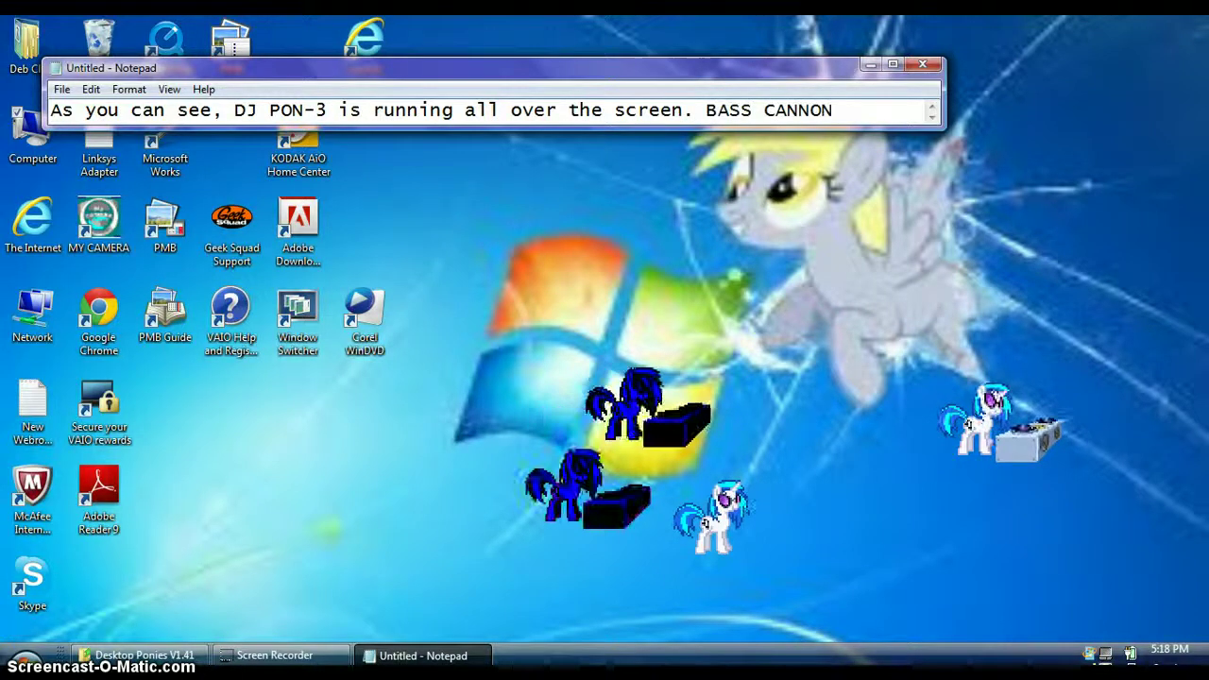
{"action": "type", "text": "!"}
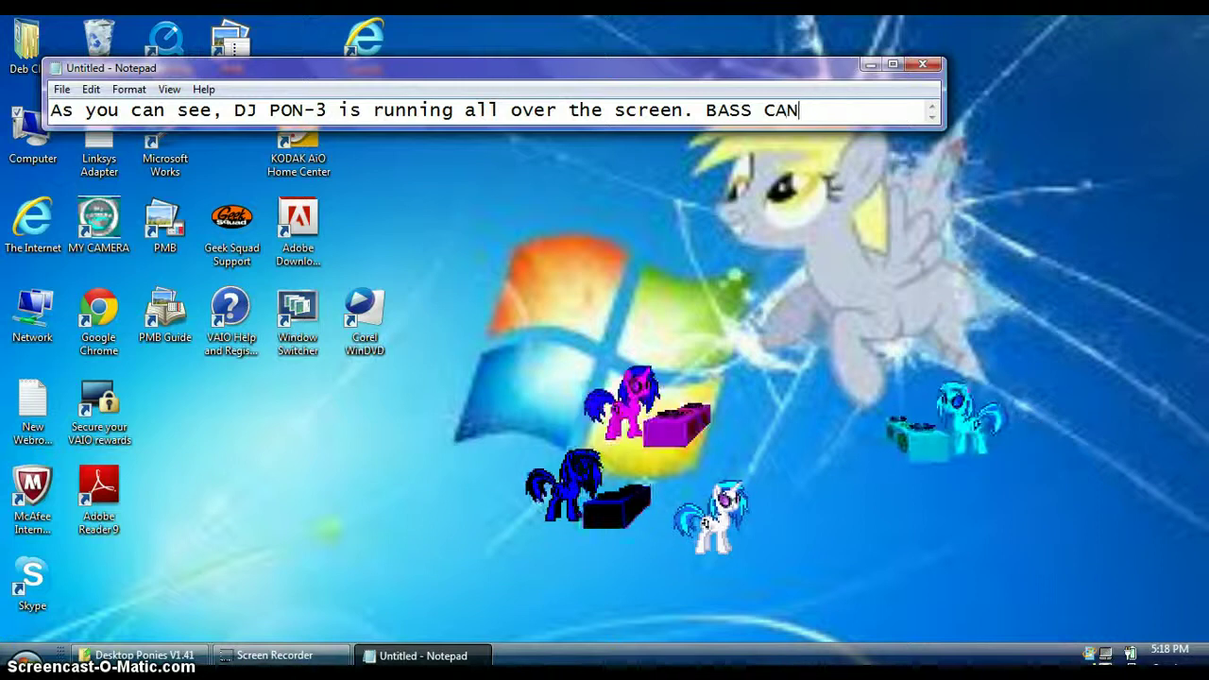
Step: Remove the entire DJ PON-3 message from the note
{"action": "key", "text": "BackSpace"}
{"action": "key", "text": "BackSpace"}
{"action": "key", "text": "BackSpace"}
{"action": "key", "text": "BackSpace"}
{"action": "key", "text": "BackSpace"}
{"action": "key", "text": "BackSpace"}
{"action": "key", "text": "BackSpace"}
{"action": "key", "text": "BackSpace"}
{"action": "key", "text": "BackSpace"}
{"action": "key", "text": "BackSpace"}
{"action": "key", "text": "BackSpace"}
{"action": "key", "text": "BackSpace"}
{"action": "key", "text": "BackSpace"}
{"action": "key", "text": "BackSpace"}
{"action": "key", "text": "BackSpace"}
{"action": "key", "text": "BackSpace"}
{"action": "key", "text": "BackSpace"}
{"action": "key", "text": "BackSpace"}
{"action": "key", "text": "BackSpace"}
{"action": "key", "text": "BackSpace"}
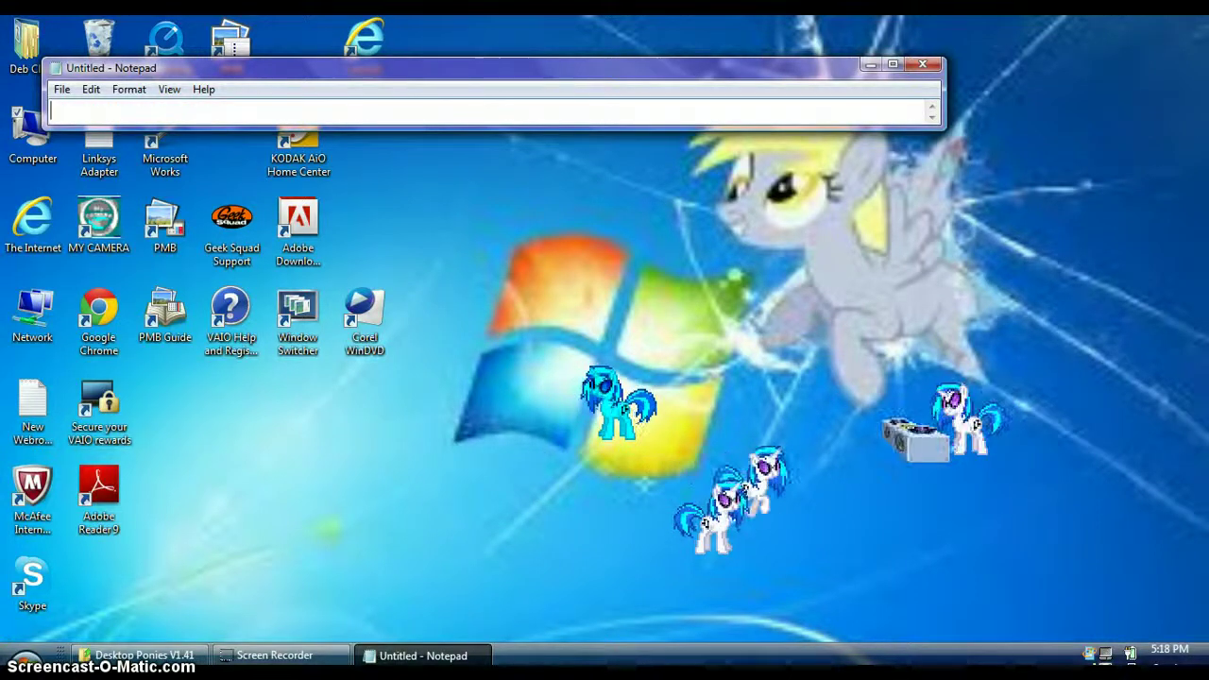
Step: Write "I will show how to use it" in the note
{"action": "type", "text": "W"}
{"action": "key", "text": "BackSpace"}
{"action": "key", "text": "BackSpace"}
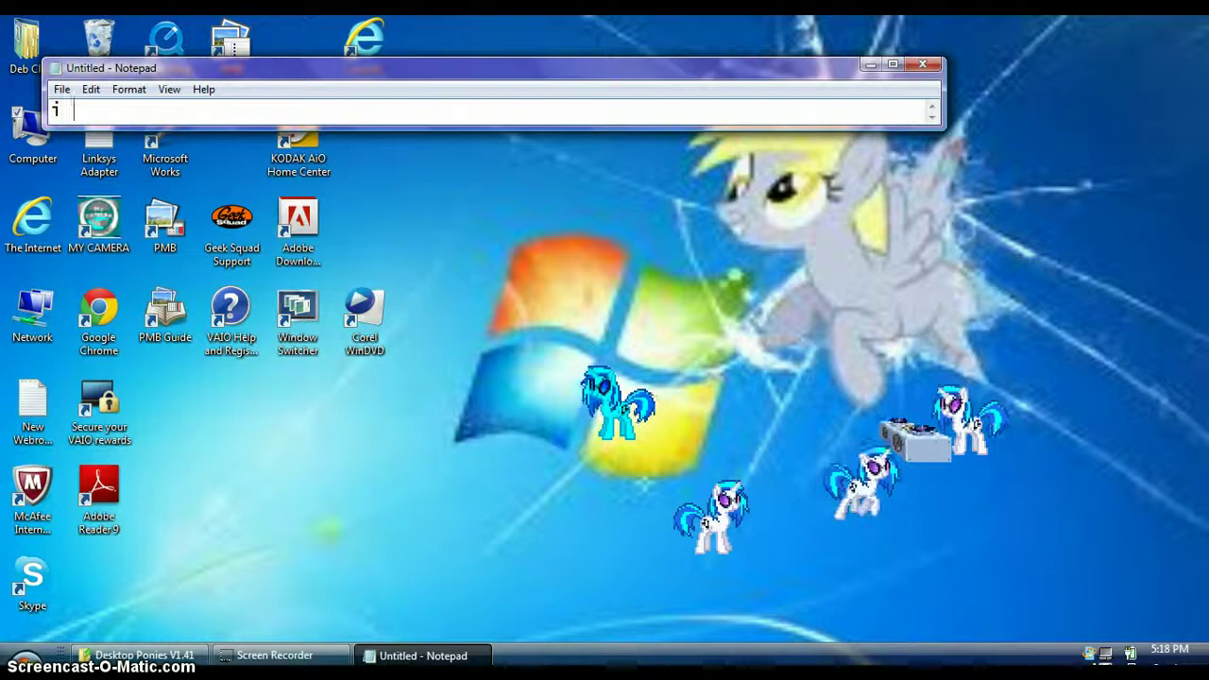
{"action": "key", "text": "BackSpace"}
{"action": "type", "text": "I w"}
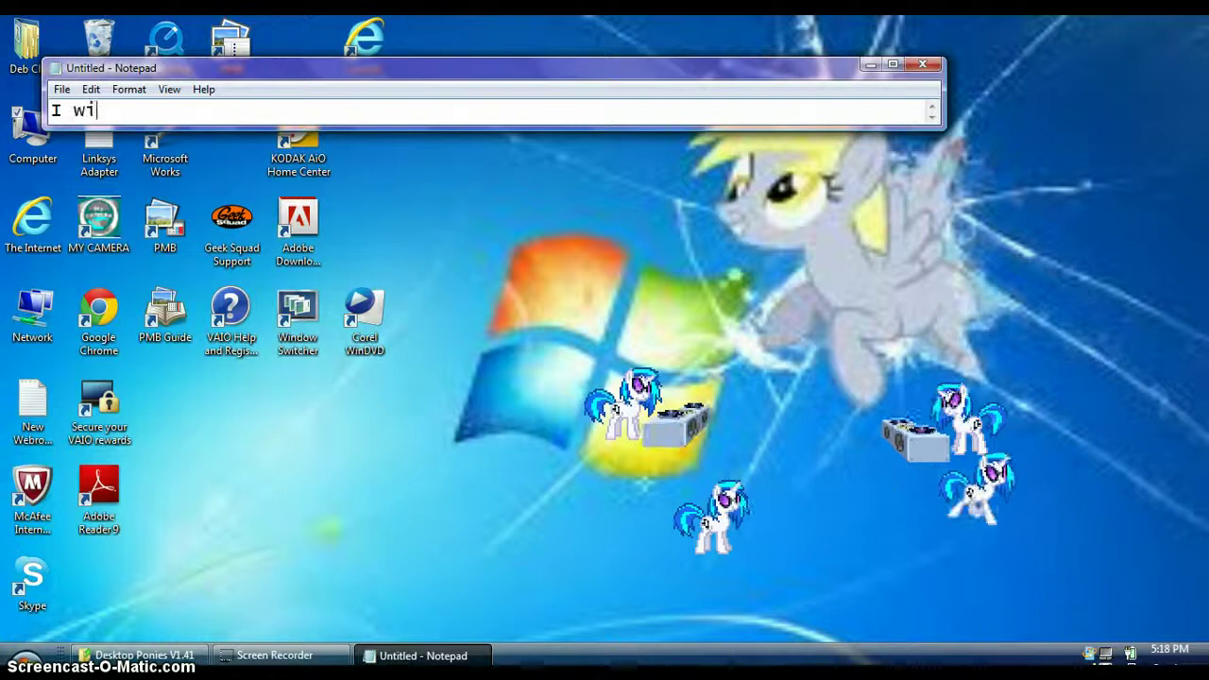
{"action": "type", "text": "ill show h"}
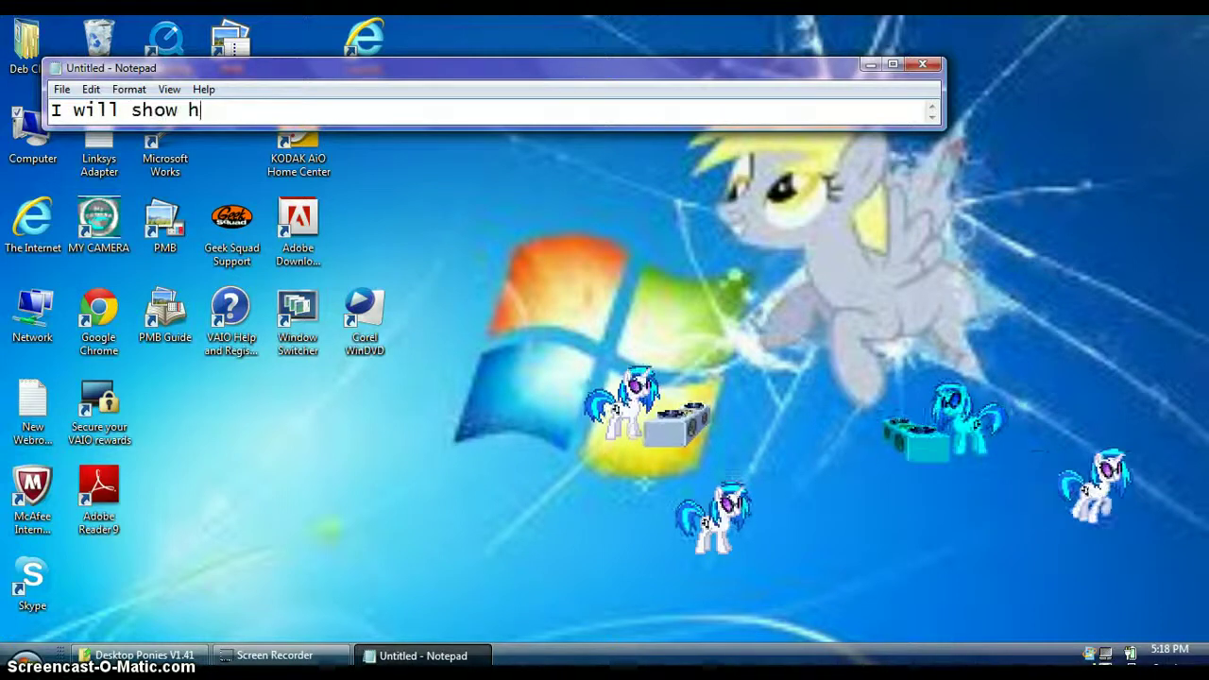
{"action": "type", "text": "ow to use "}
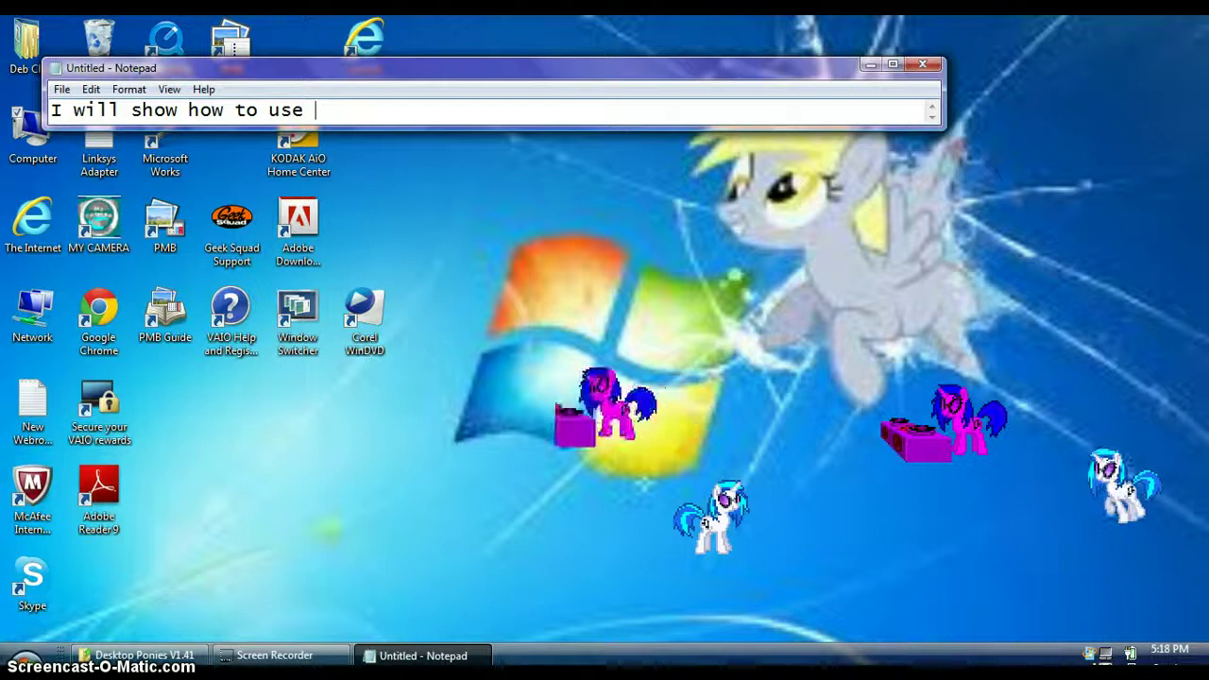
{"action": "type", "text": "it."}
{"action": "key", "text": "BackSpace"}
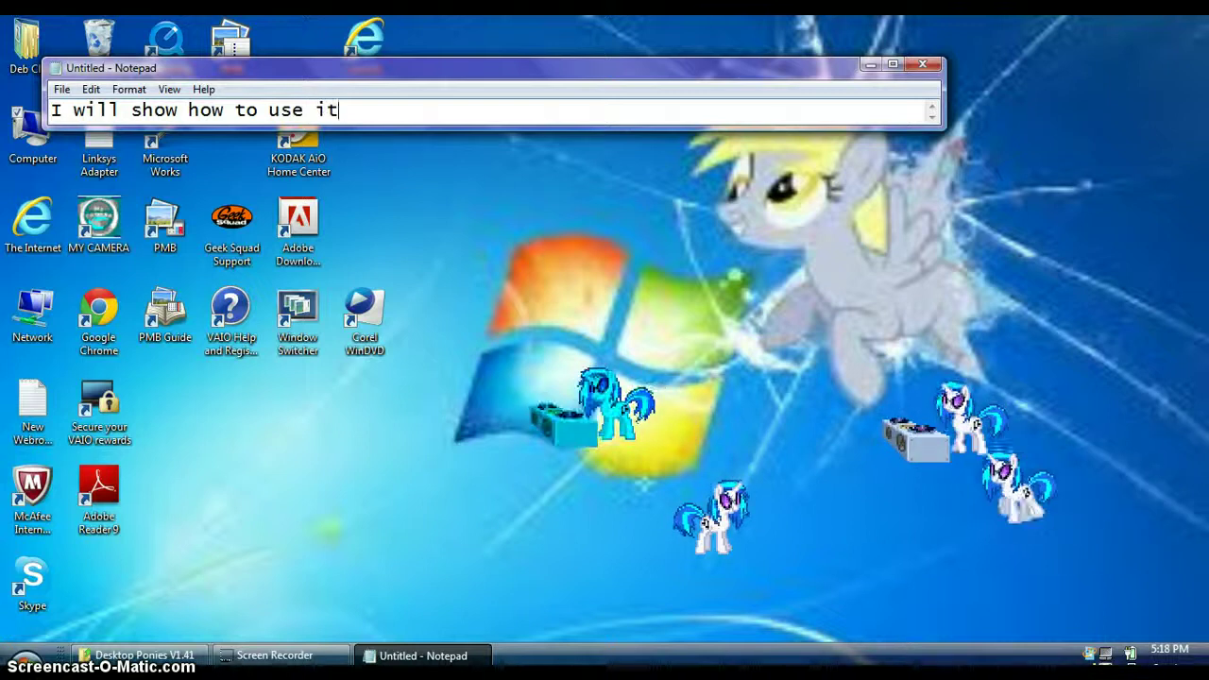
Step: Clear the note's text and minimize the Notepad window
{"action": "key", "text": "ctrl+a"}
{"action": "key", "text": "Delete"}
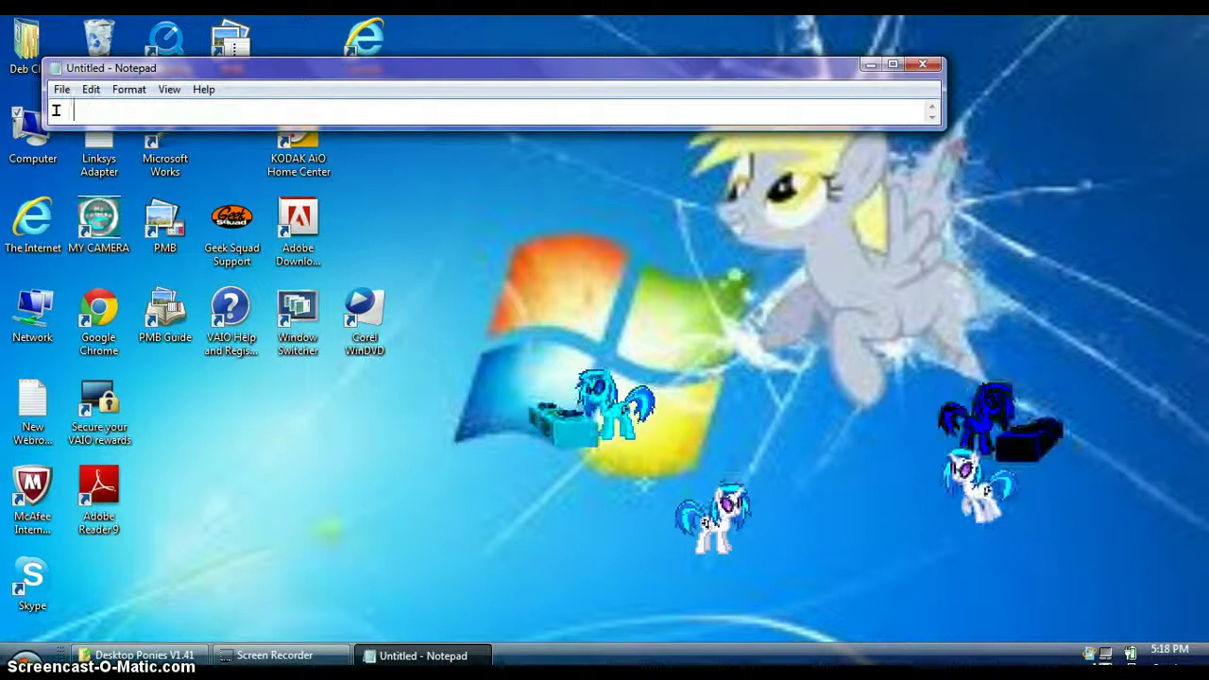
{"action": "left_click", "coordinate": [869, 63]}
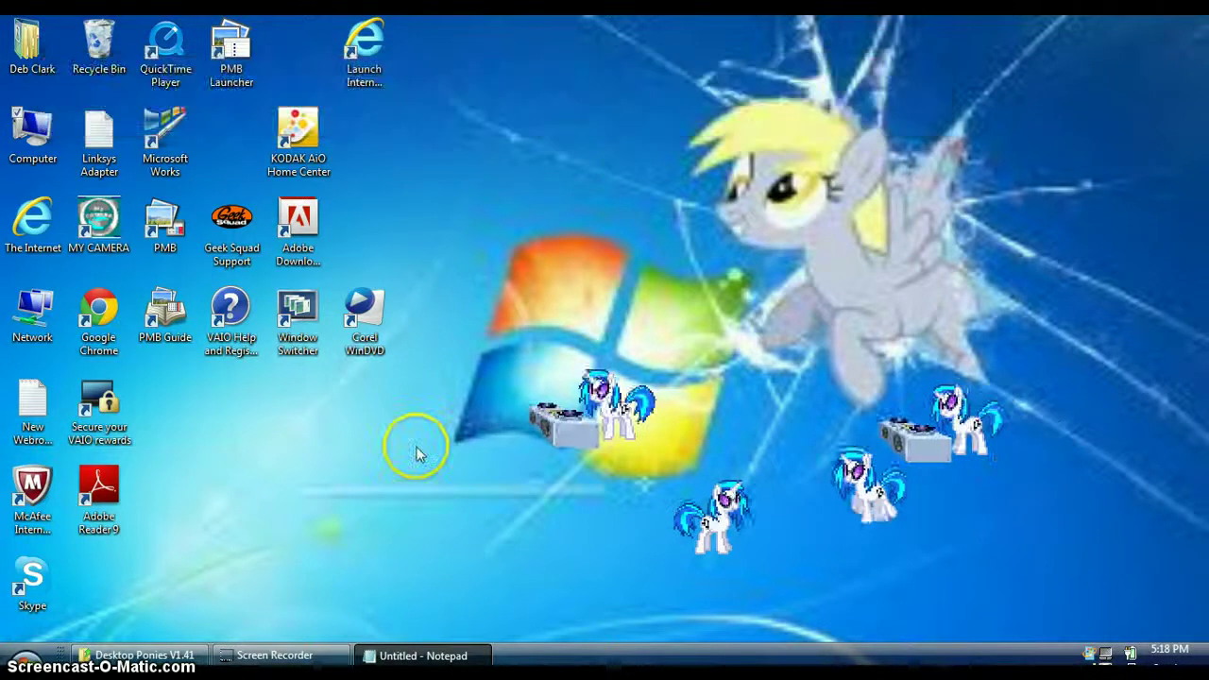
Step: Bring up the Desktop Ponies V1.41 folder window and dismiss all the ponies running on the desktop
{"action": "left_click", "coordinate": [170, 656]}
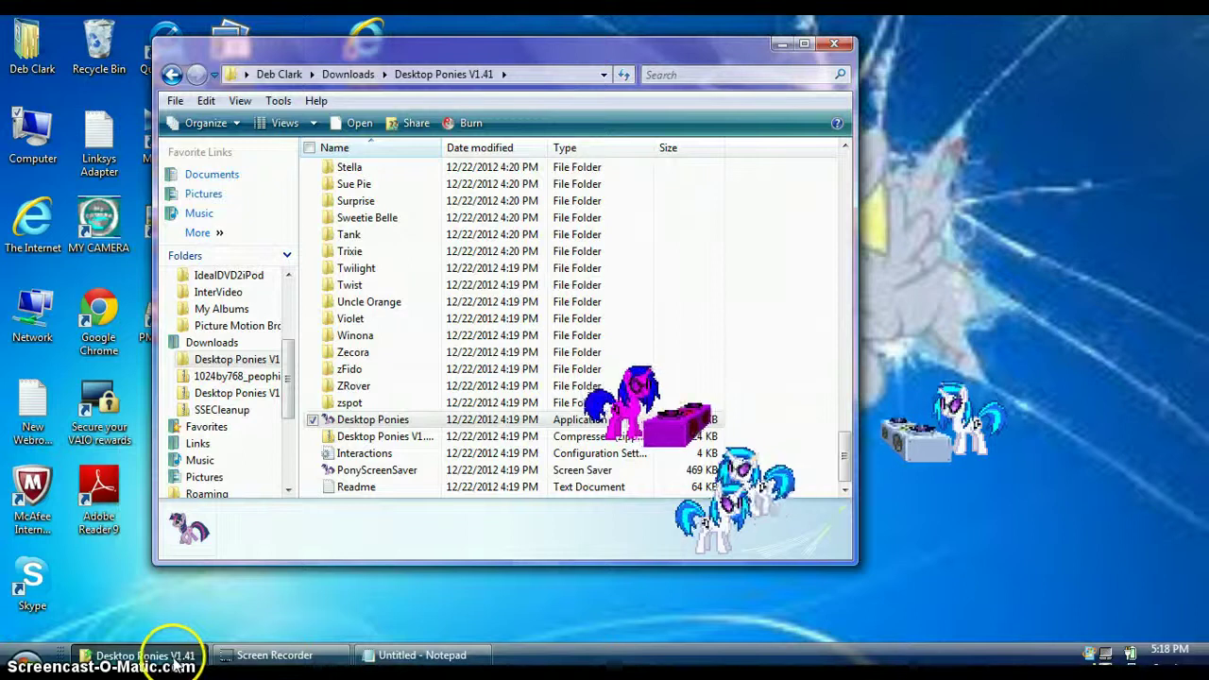
{"action": "right_click", "coordinate": [614, 425]}
{"action": "left_click", "coordinate": [623, 610]}
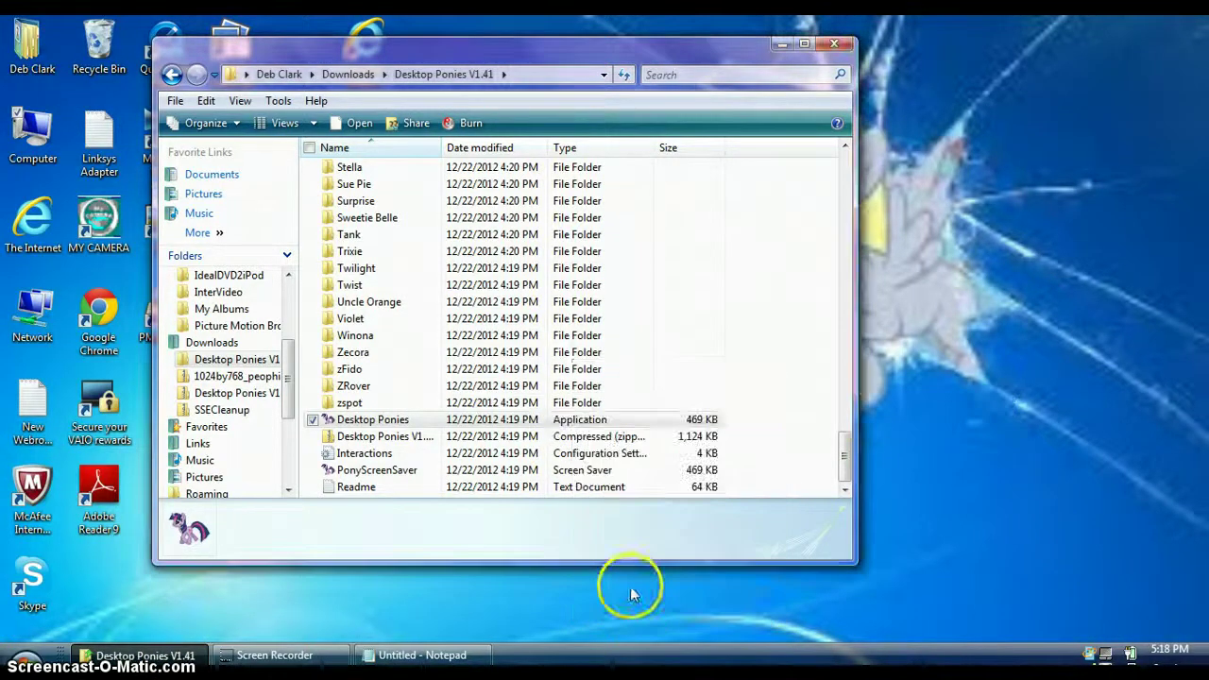
Step: Launch the Desktop Ponies application from the Desktop Ponies V1.41 folder
{"action": "double_click", "coordinate": [389, 421]}
{"action": "left_click", "coordinate": [655, 347]}
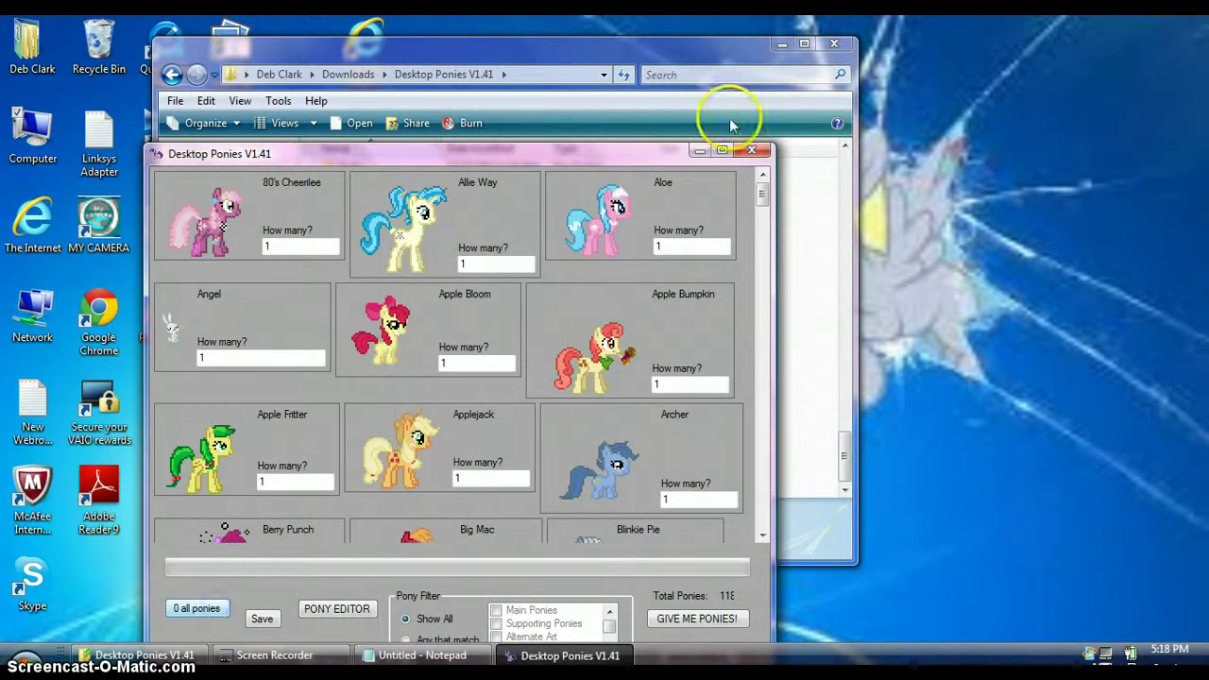
Step: Maximize the pony selection window and write "Which to choose?" in the Notepad note
{"action": "left_click", "coordinate": [722, 149]}
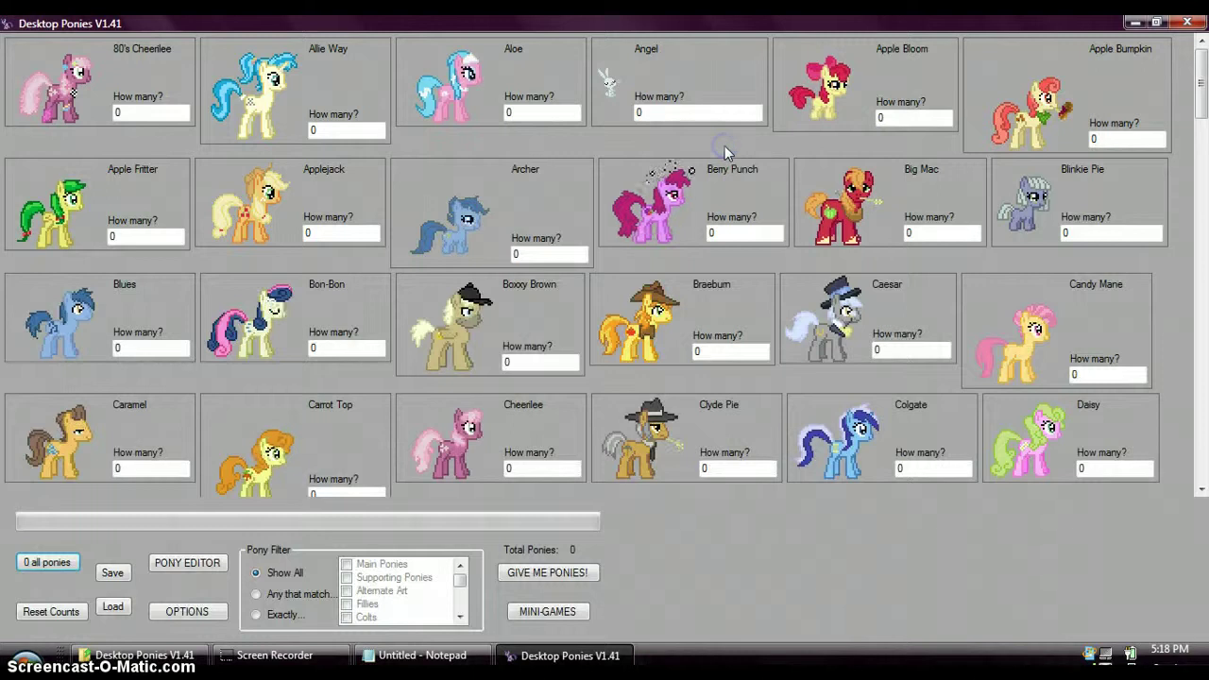
{"action": "left_click", "coordinate": [429, 652]}
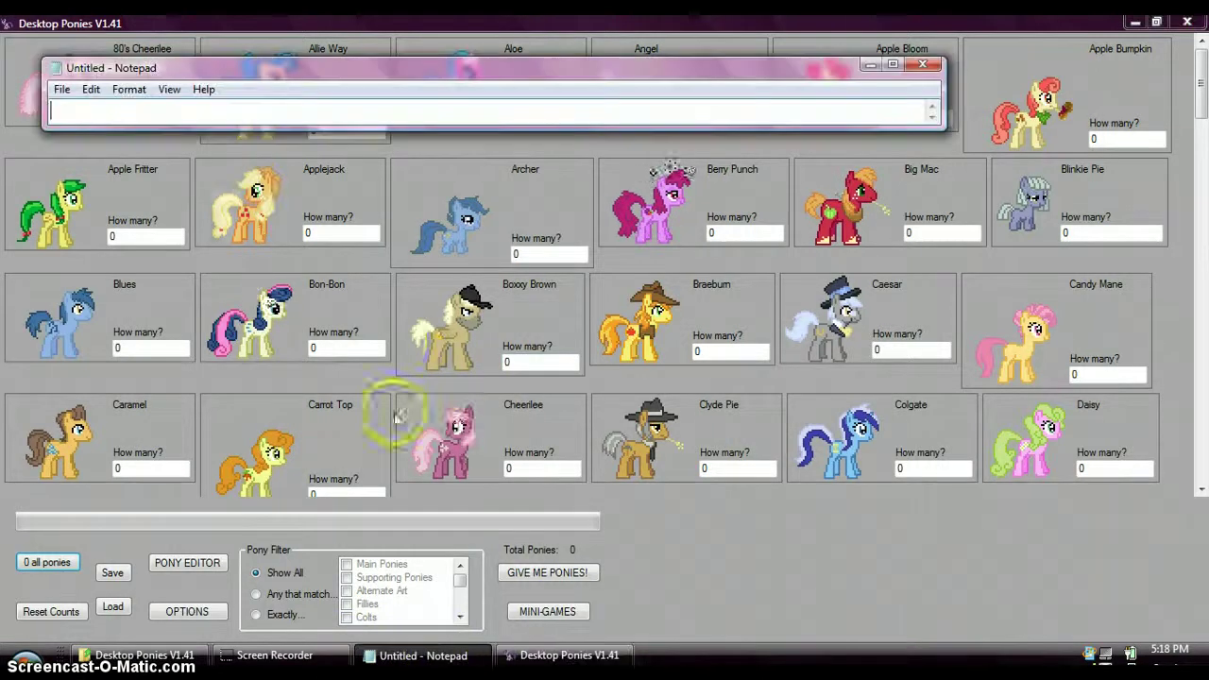
{"action": "type", "text": "Whi"}
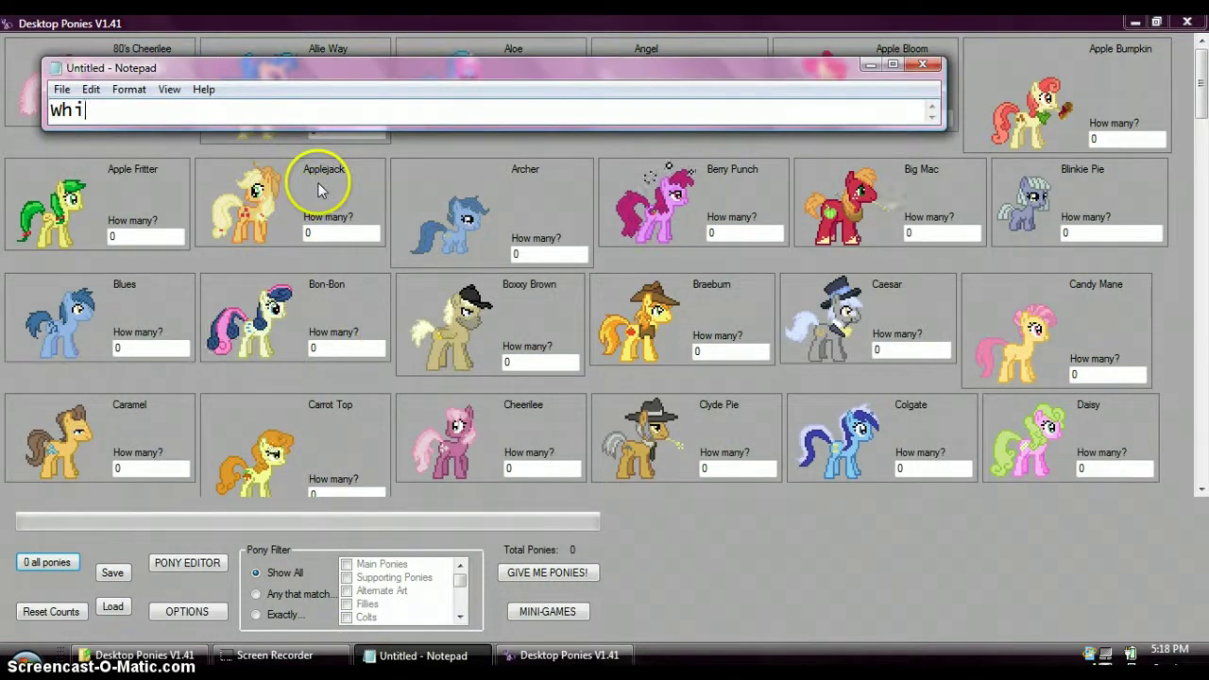
{"action": "type", "text": "ch to ch"}
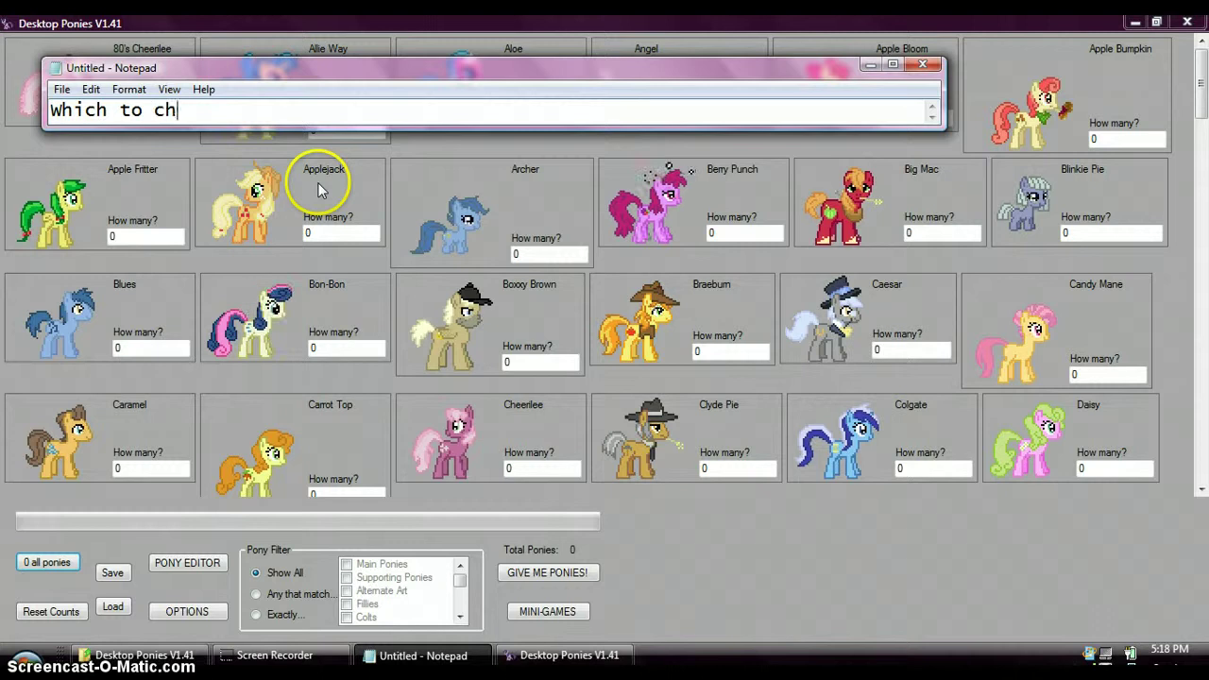
{"action": "type", "text": "oose?"}
Step: Replace the note's text with "Lets see."
{"action": "key", "text": "BackSpace"}
{"action": "key", "text": "BackSpace"}
{"action": "key", "text": "BackSpace"}
{"action": "key", "text": "BackSpace"}
{"action": "key", "text": "BackSpace"}
{"action": "key", "text": "BackSpace"}
{"action": "key", "text": "BackSpace"}
{"action": "key", "text": "BackSpace"}
{"action": "key", "text": "BackSpace"}
{"action": "key", "text": "BackSpace"}
{"action": "key", "text": "BackSpace"}
{"action": "key", "text": "BackSpace"}
{"action": "key", "text": "BackSpace"}
{"action": "key", "text": "BackSpace"}
{"action": "key", "text": "BackSpace"}
{"action": "key", "text": "BackSpace"}
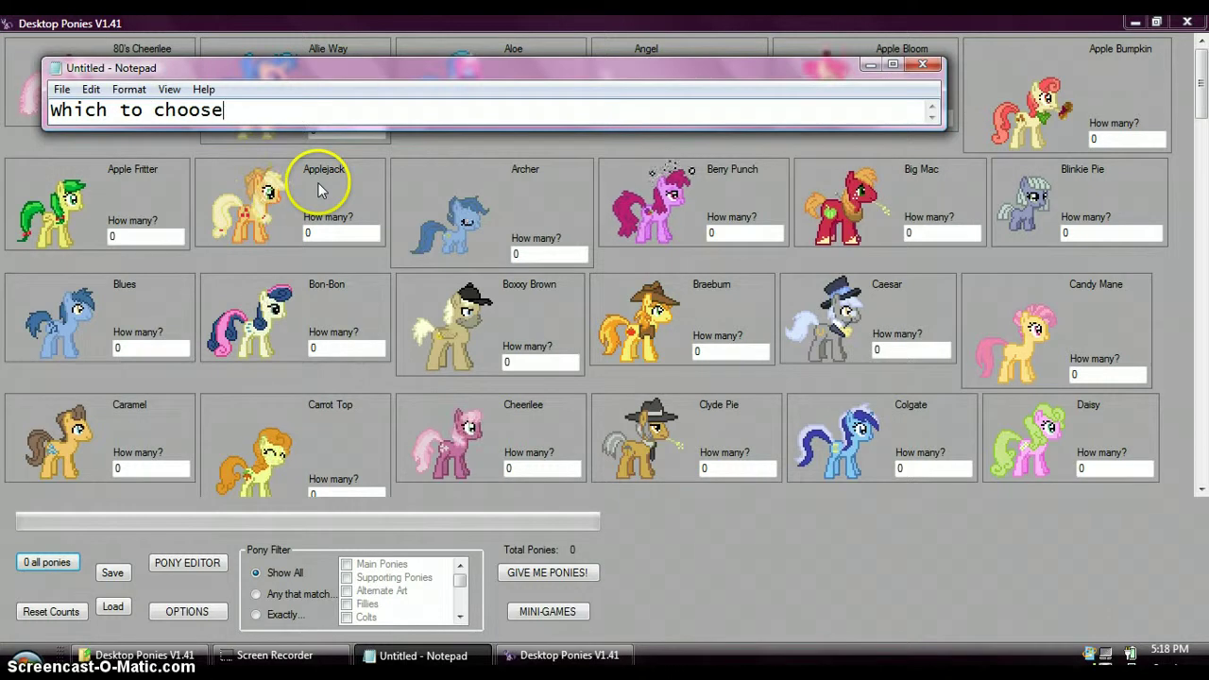
{"action": "type", "text": "Le"}
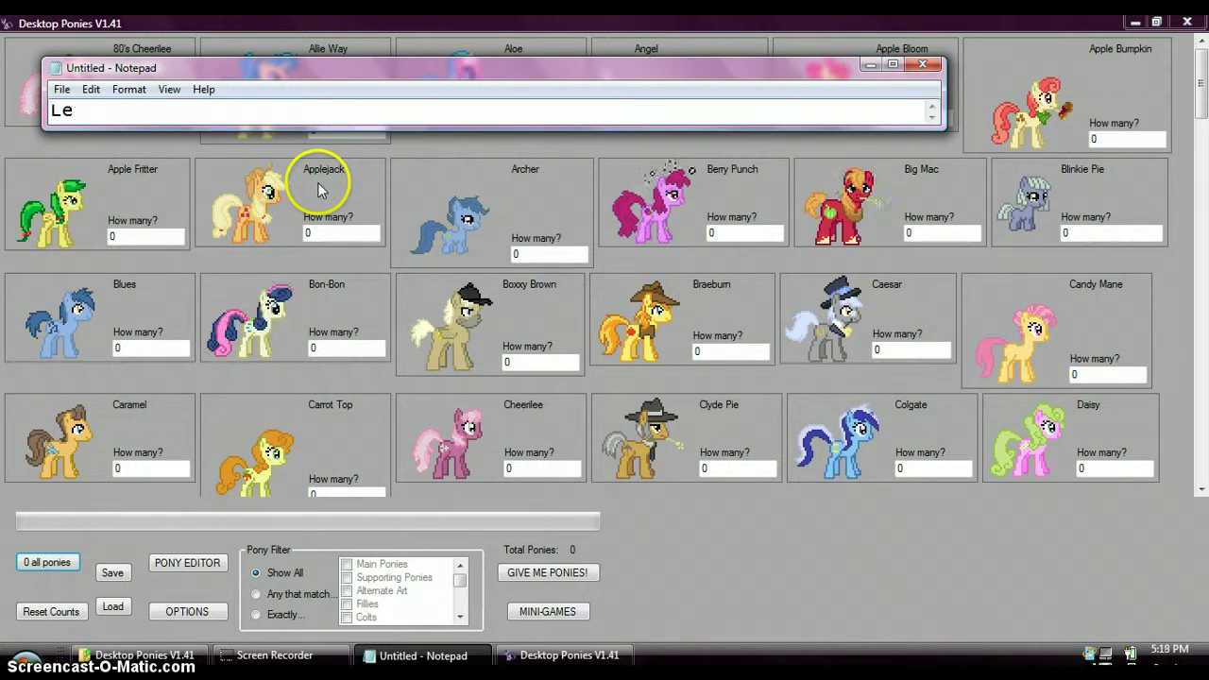
{"action": "type", "text": "ts see."}
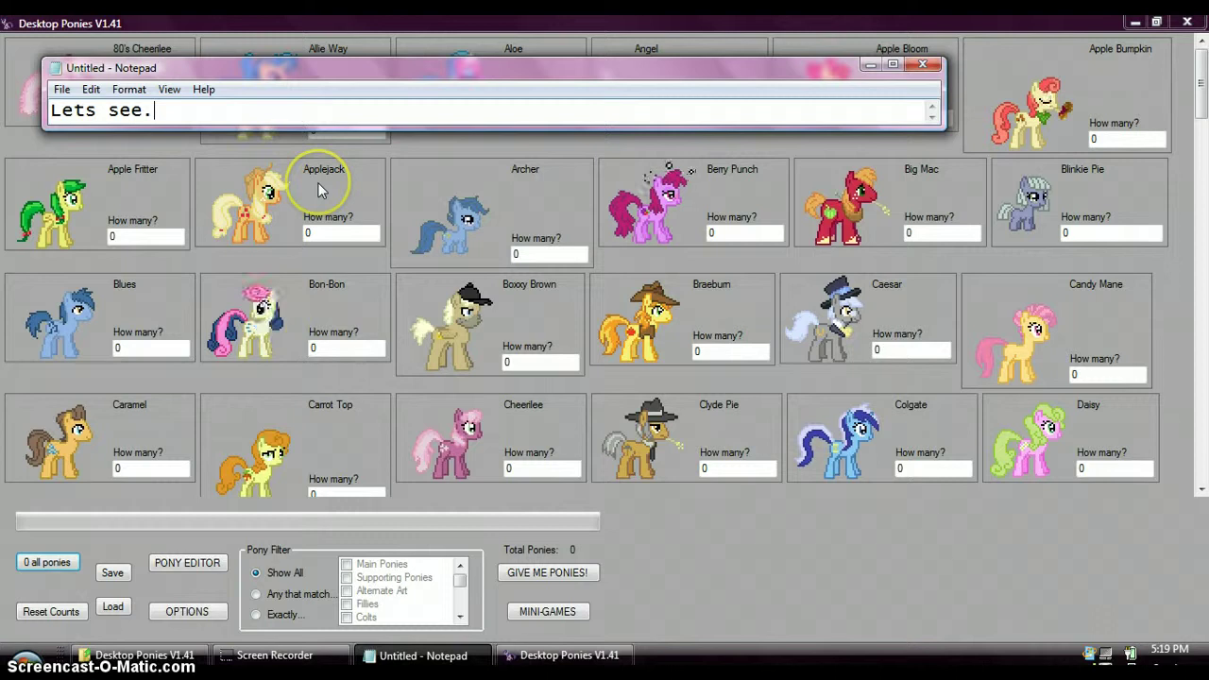
Step: Clear "Lets see." from the note
{"action": "key", "text": "BackSpace"}
{"action": "key", "text": "BackSpace"}
{"action": "key", "text": "BackSpace"}
{"action": "key", "text": "BackSpace"}
{"action": "key", "text": "BackSpace"}
{"action": "key", "text": "BackSpace"}
{"action": "key", "text": "BackSpace"}
{"action": "key", "text": "BackSpace"}
{"action": "key", "text": "BackSpace"}
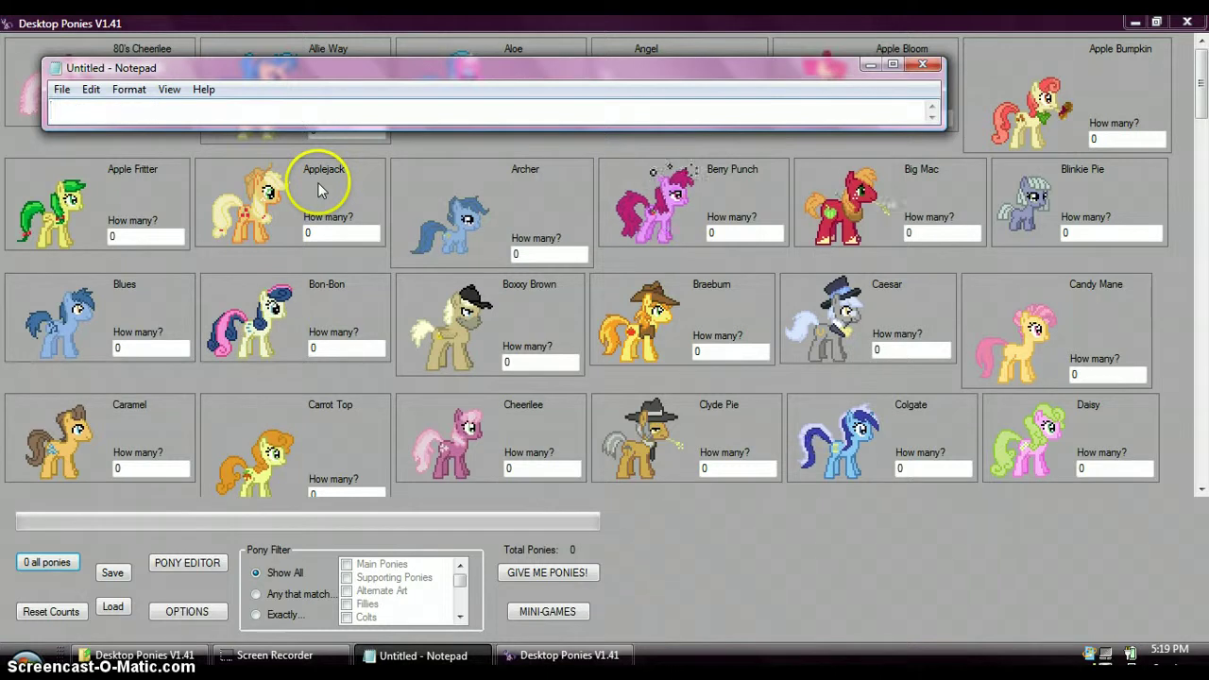
Step: Browse further down the pony list and write "I see how some ponies interact" in the note
{"action": "left_click_drag", "start_coordinate": [1200, 95], "coordinate": [1204, 182]}
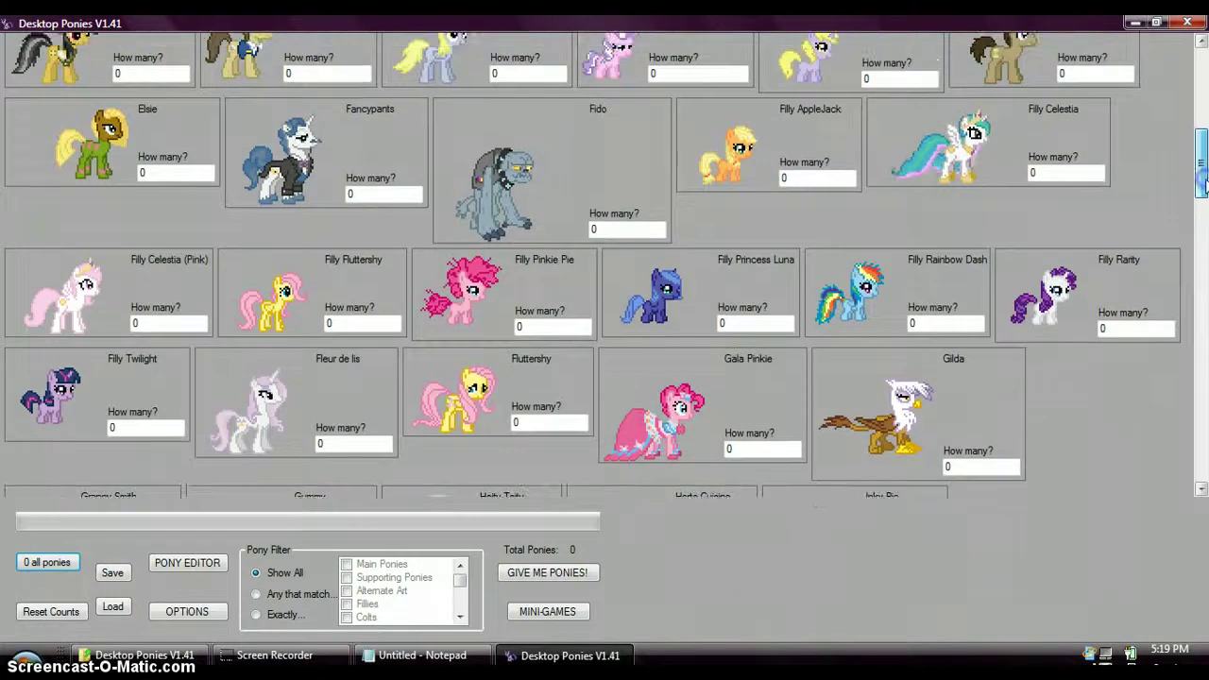
{"action": "left_click", "coordinate": [378, 656]}
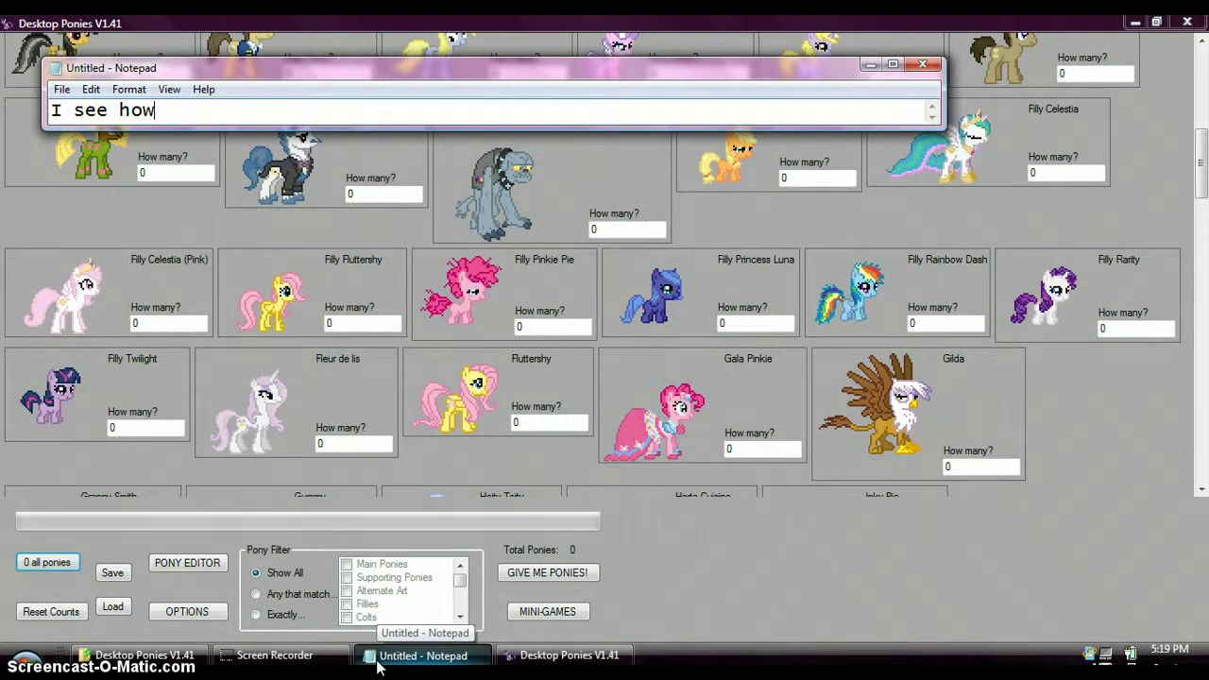
{"action": "type", "text": "how some po"}
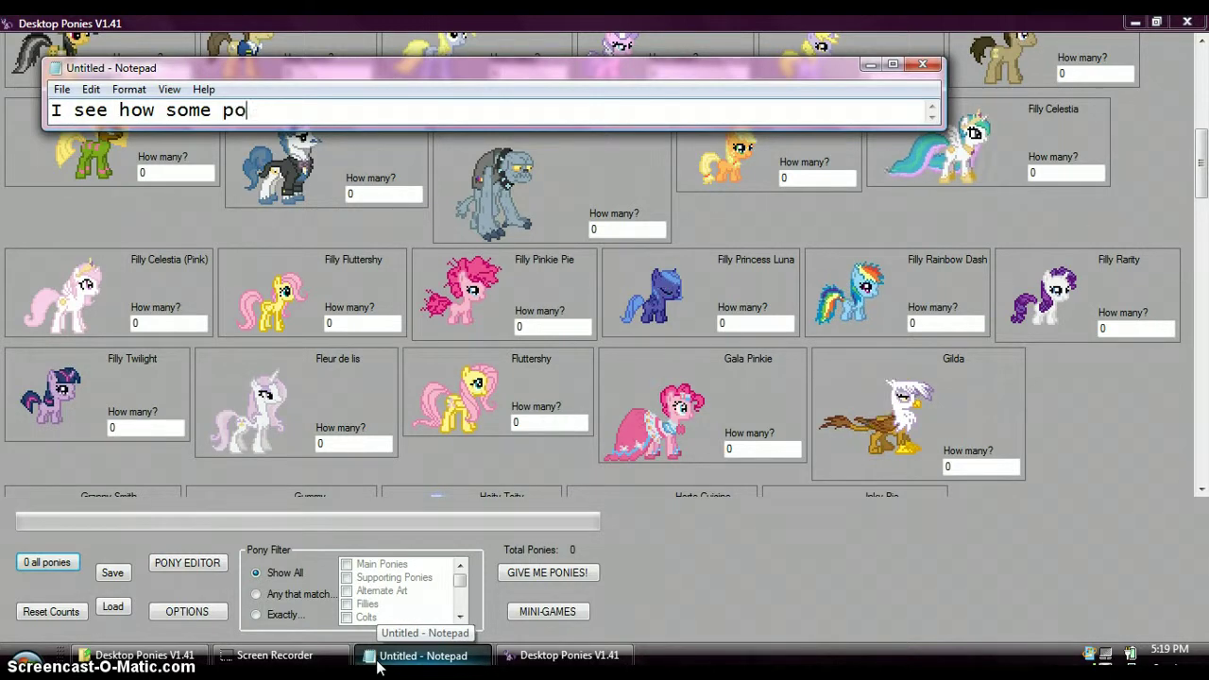
{"action": "type", "text": "nies inr"}
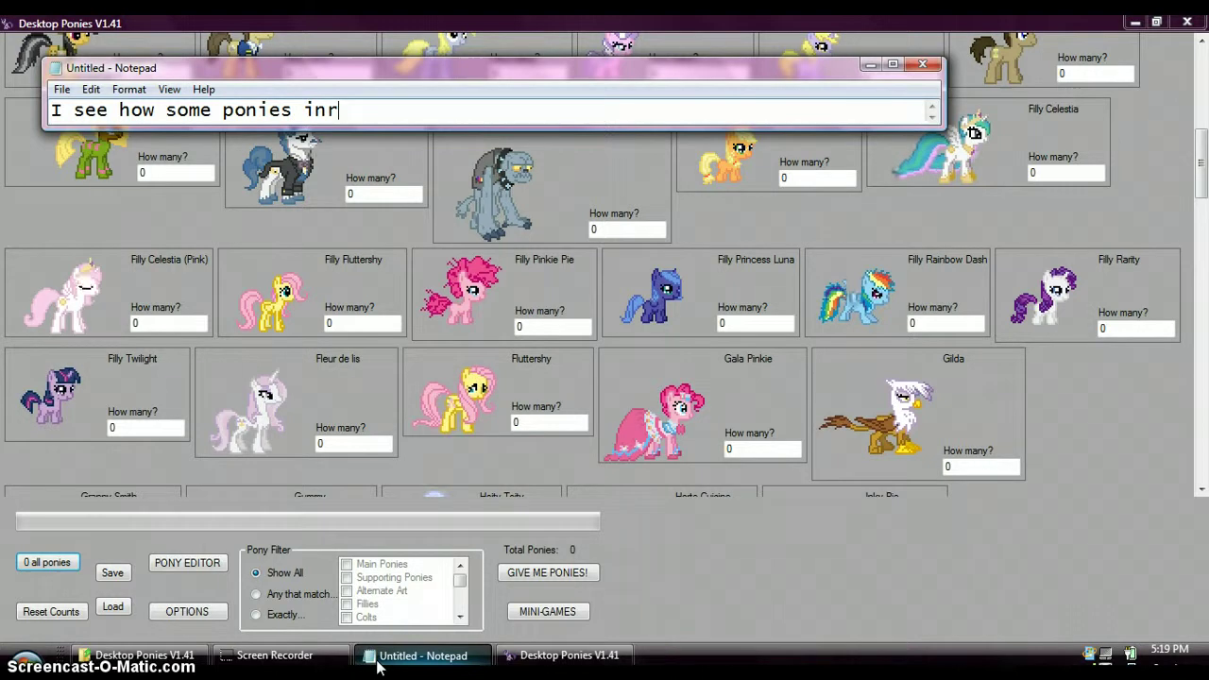
{"action": "key", "text": "BackSpace"}
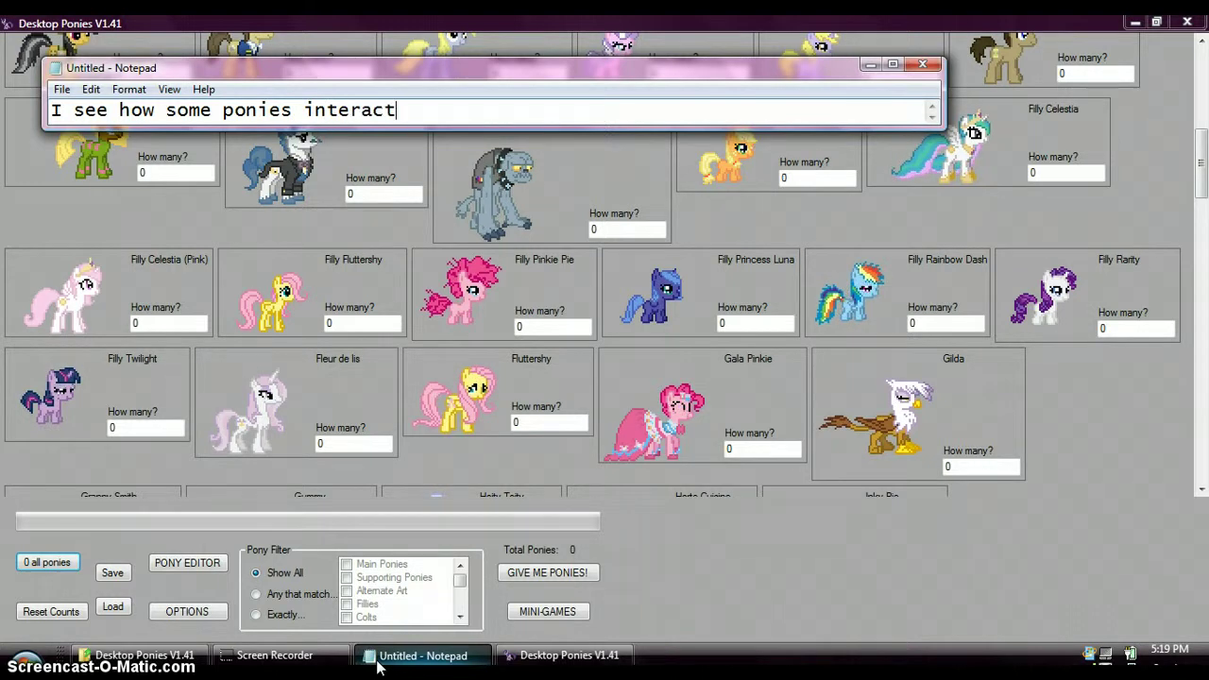
Step: Replace the note's text with "I will go to tagging."
{"action": "key", "text": "BackSpace"}
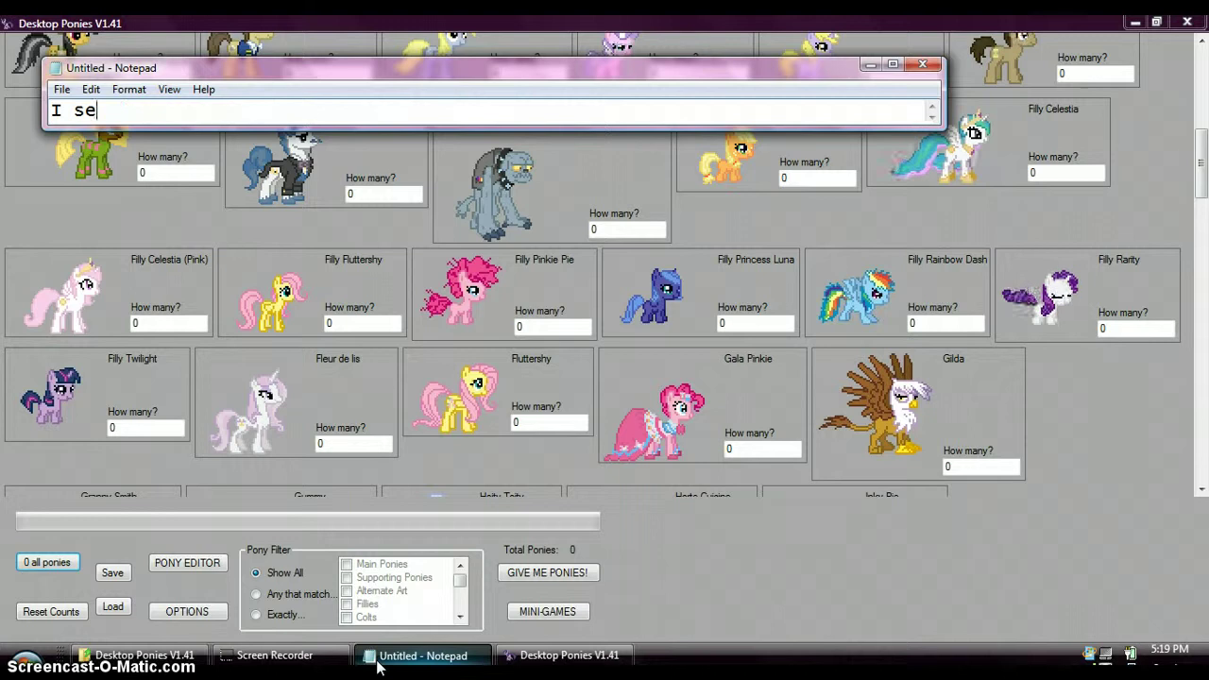
{"action": "key", "text": "BackSpace"}
{"action": "key", "text": "BackSpace"}
{"action": "key", "text": "BackSpace"}
{"action": "key", "text": "BackSpace"}
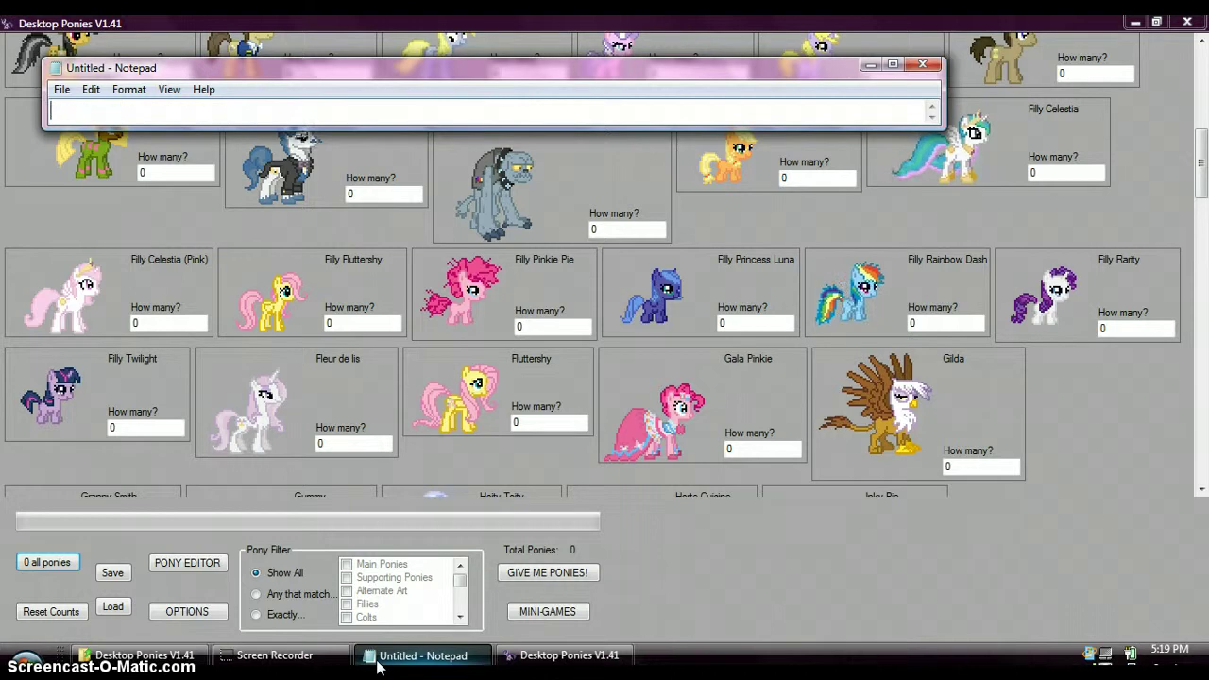
{"action": "type", "text": "="}
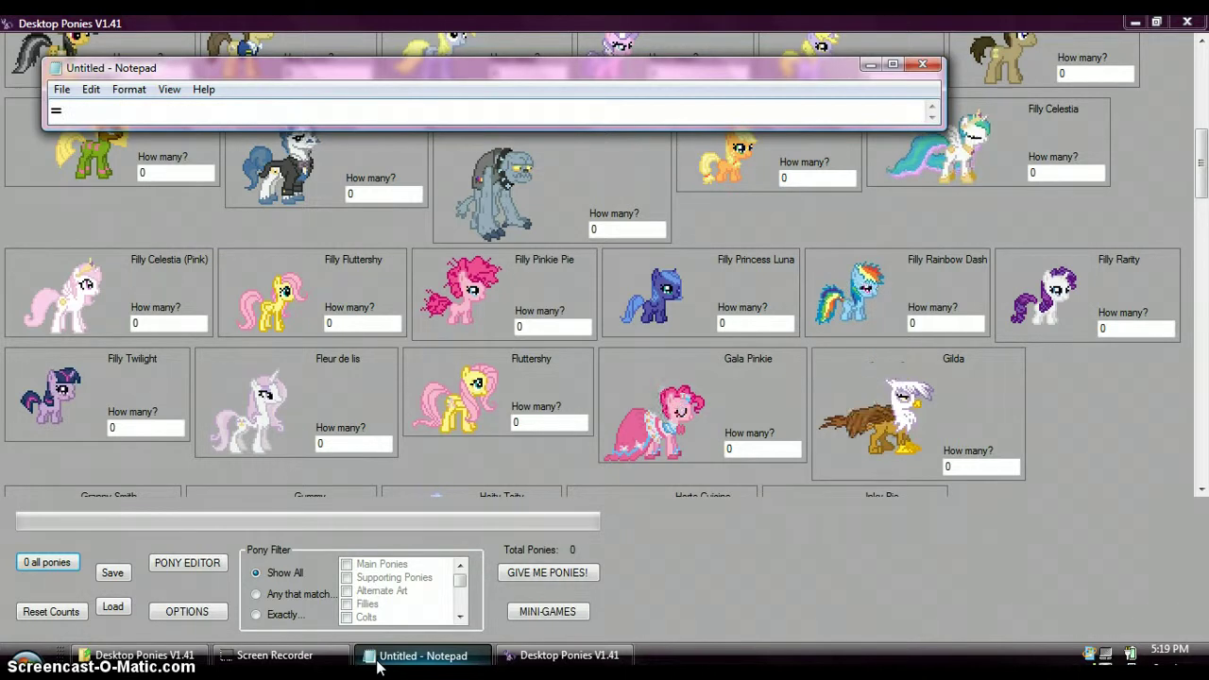
{"action": "type", "text": "}]"}
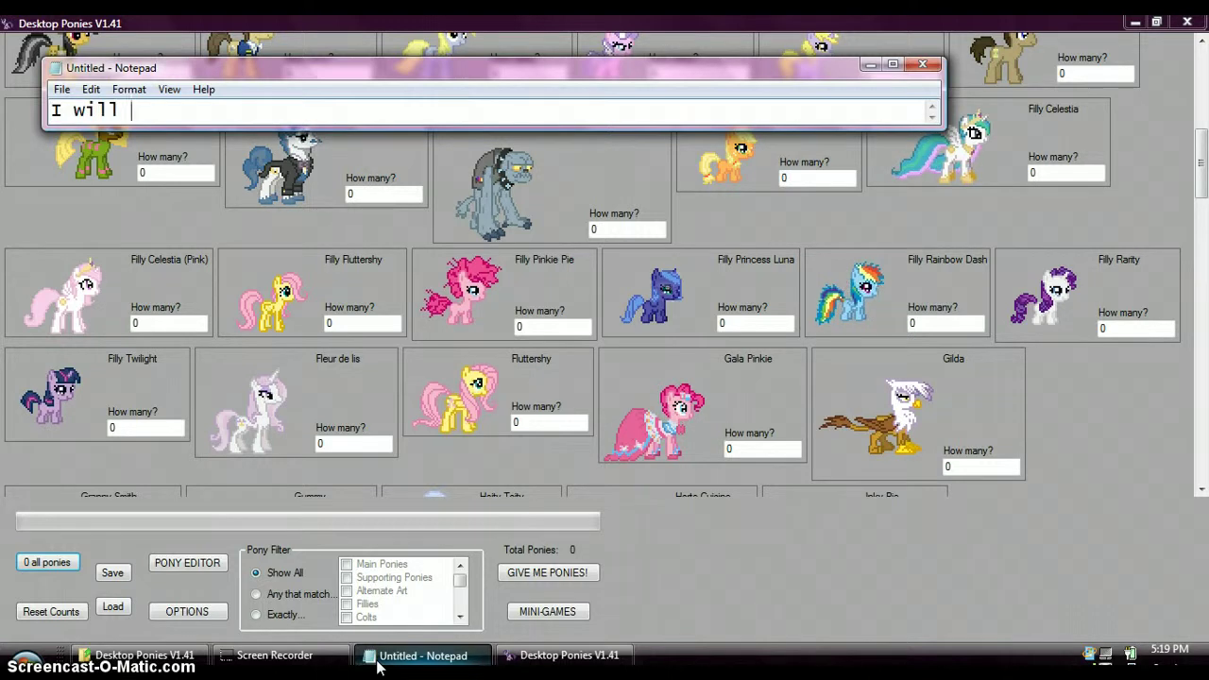
{"action": "type", "text": "  will go to tagging."}
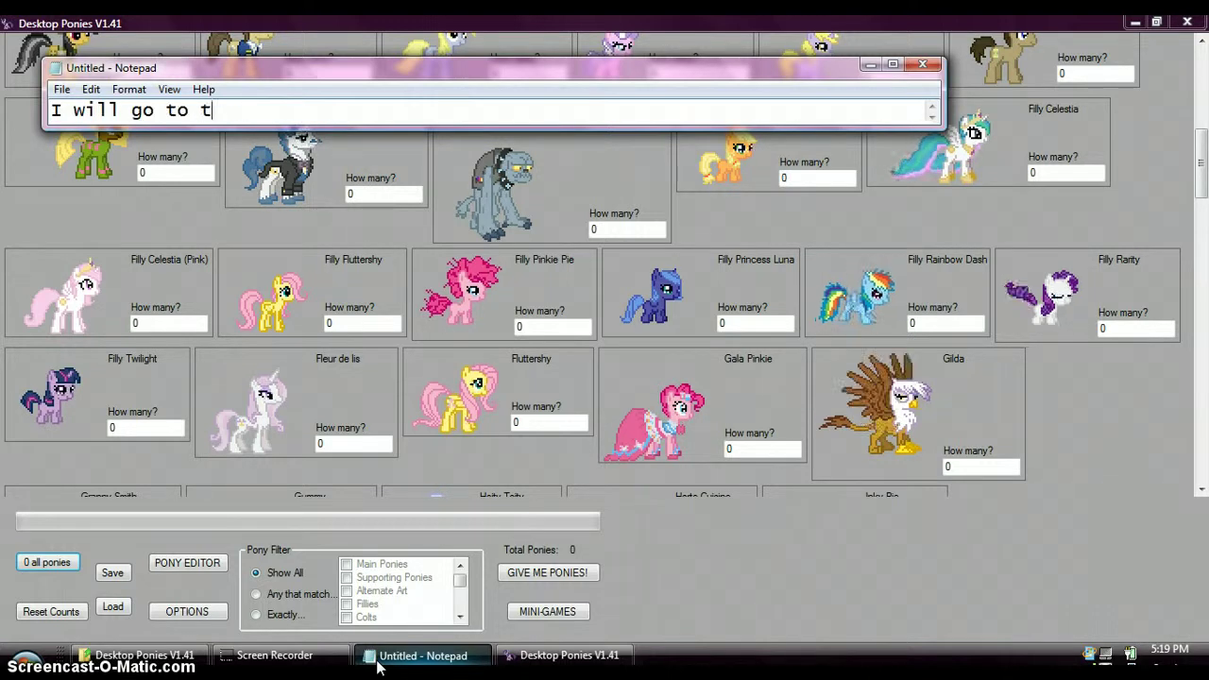
Step: Filter the pony list to any that match the Alicorns tag
{"action": "left_click", "coordinate": [278, 595]}
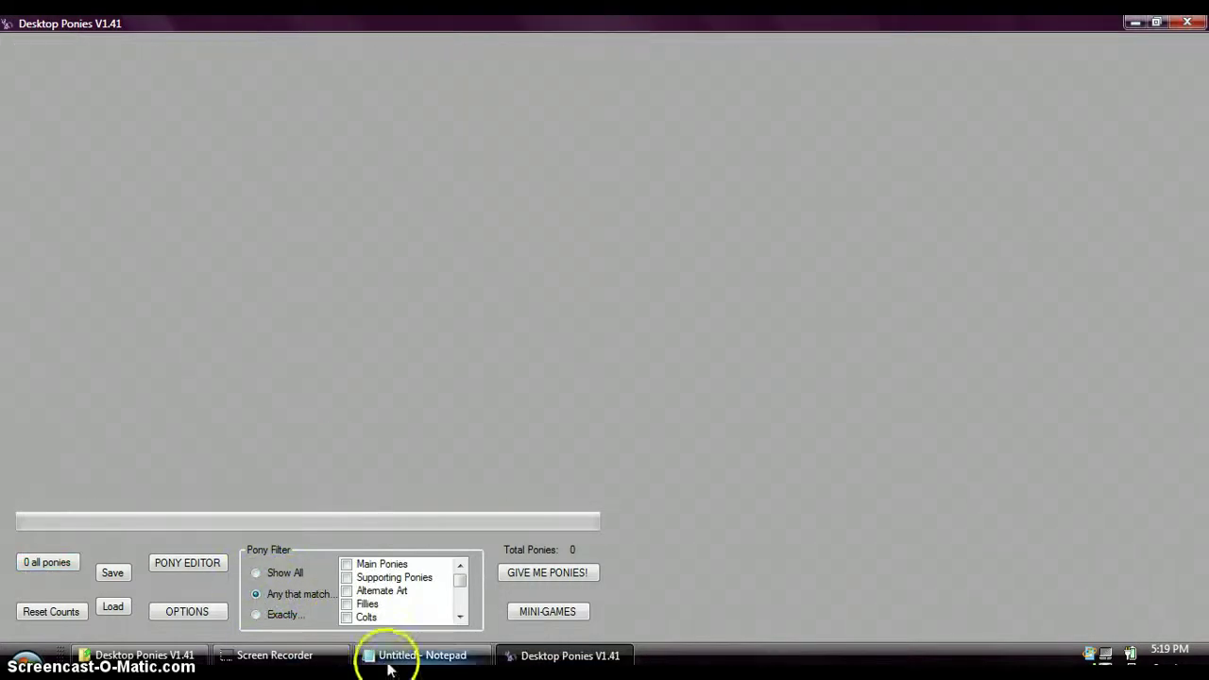
{"action": "left_click_drag", "start_coordinate": [456, 583], "coordinate": [450, 573]}
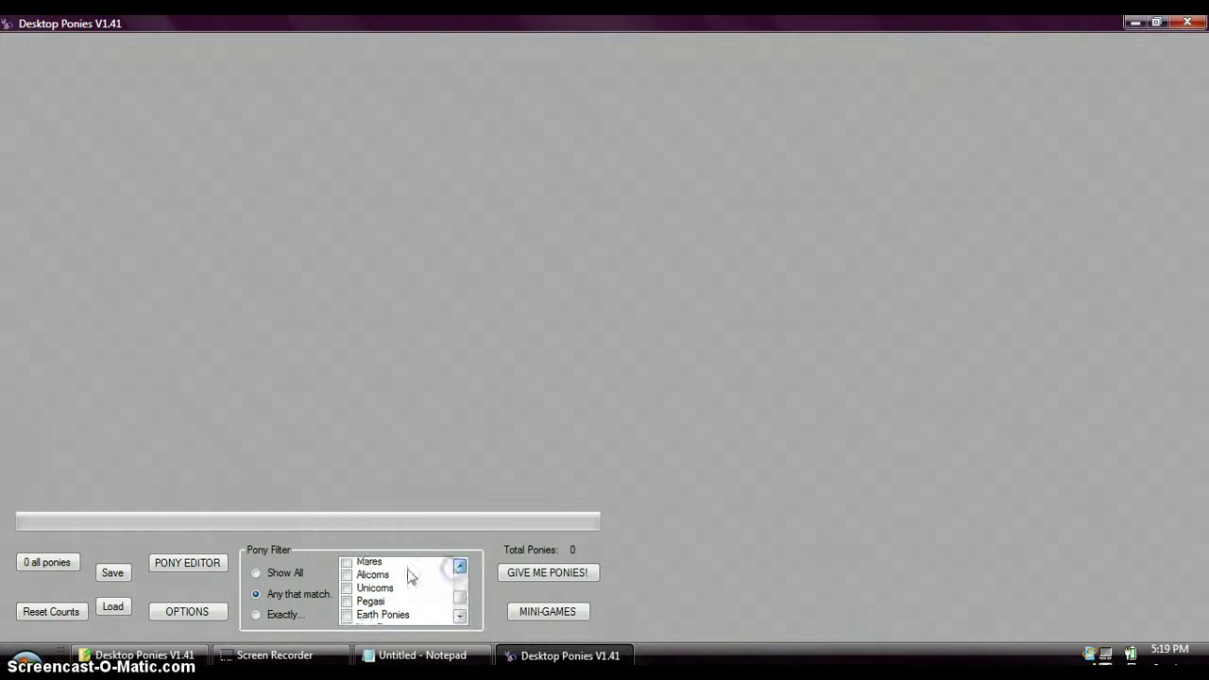
{"action": "left_click", "coordinate": [348, 578]}
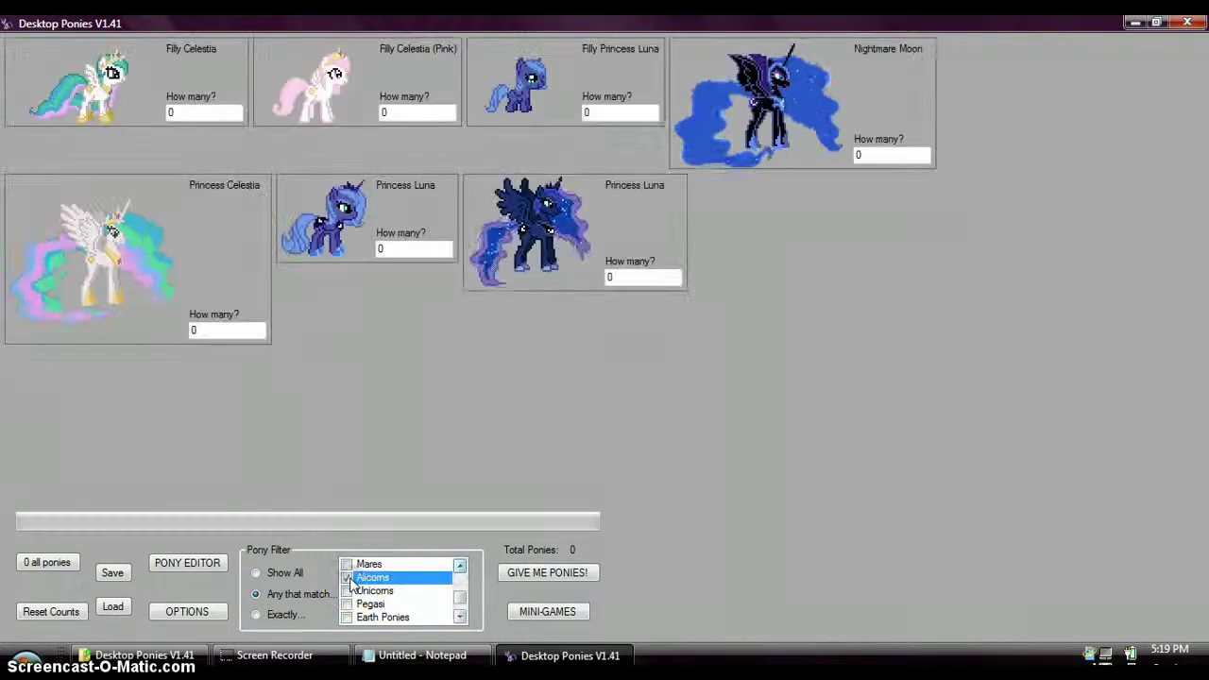
Step: Bring up the note, clear its text, and minimize the Notepad window
{"action": "left_click", "coordinate": [402, 654]}
{"action": "key", "text": "BackSpace"}
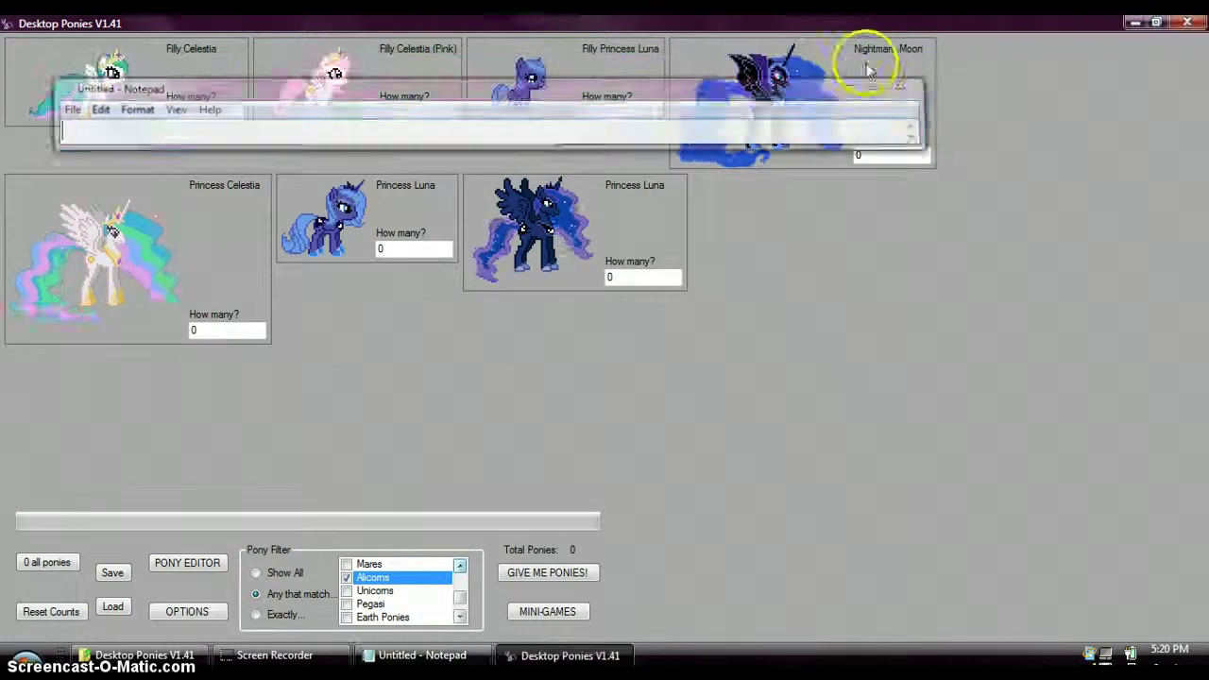
{"action": "left_click", "coordinate": [869, 63]}
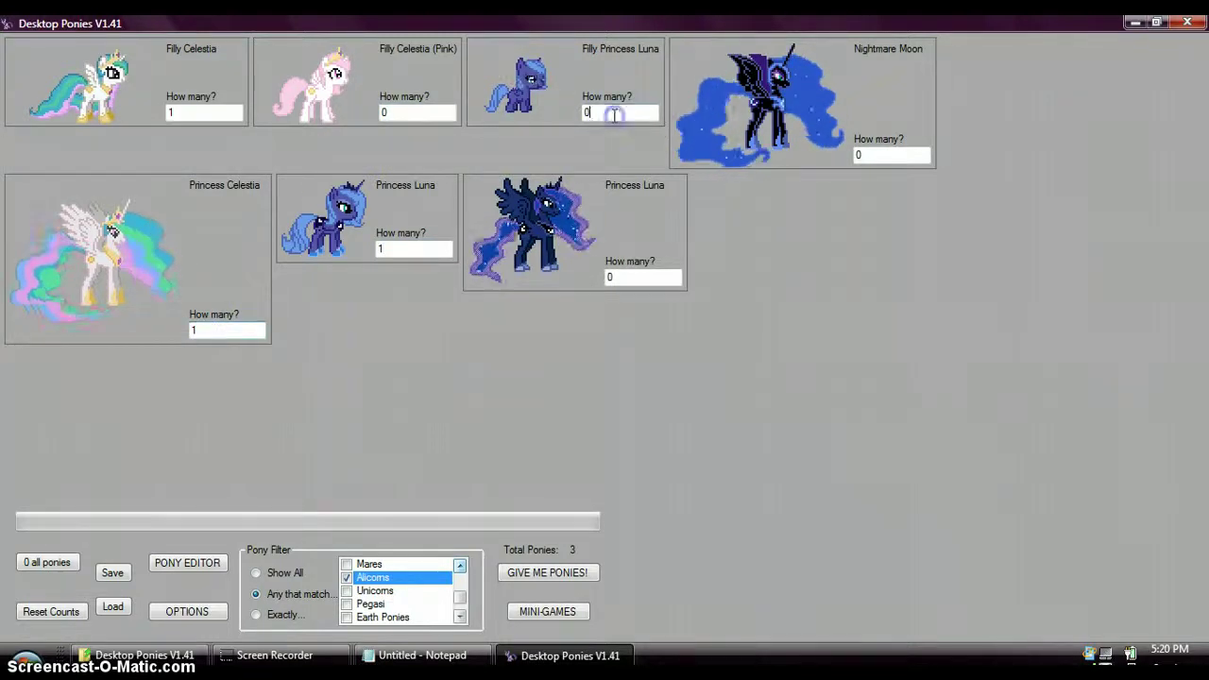
Step: Release the chosen alicorns onto the desktop and close the Desktop Ponies V1.41 folder window
{"action": "left_click", "coordinate": [526, 583]}
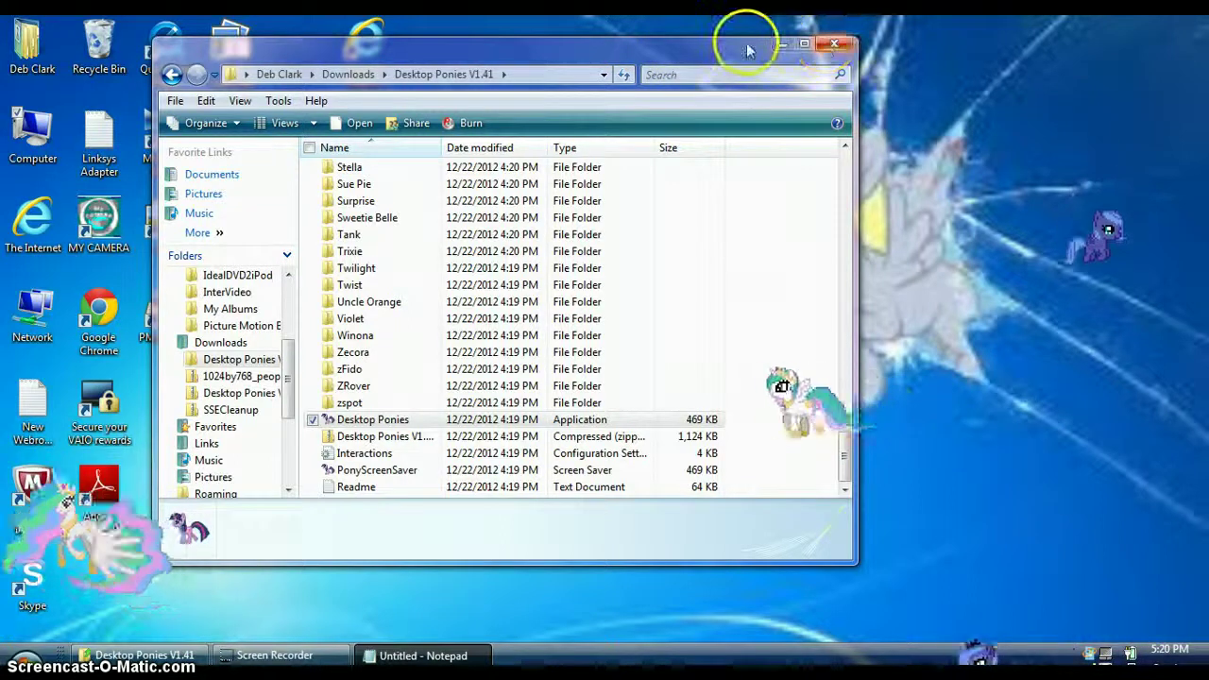
{"action": "left_click", "coordinate": [835, 43]}
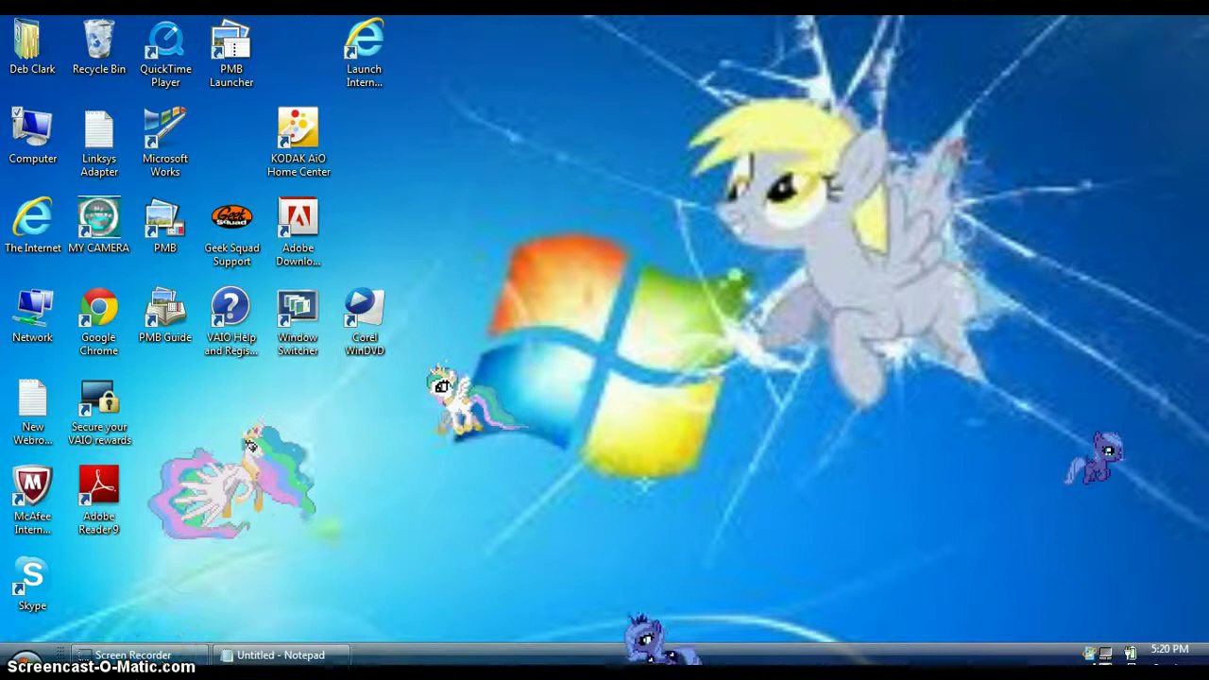
Step: Bring up the Notepad note and write "Oh. My. Pie. SO MUCH SQUEE XD" in it
{"action": "mouse_move", "coordinate": [248, 664]}
{"action": "left_click", "coordinate": [243, 656]}
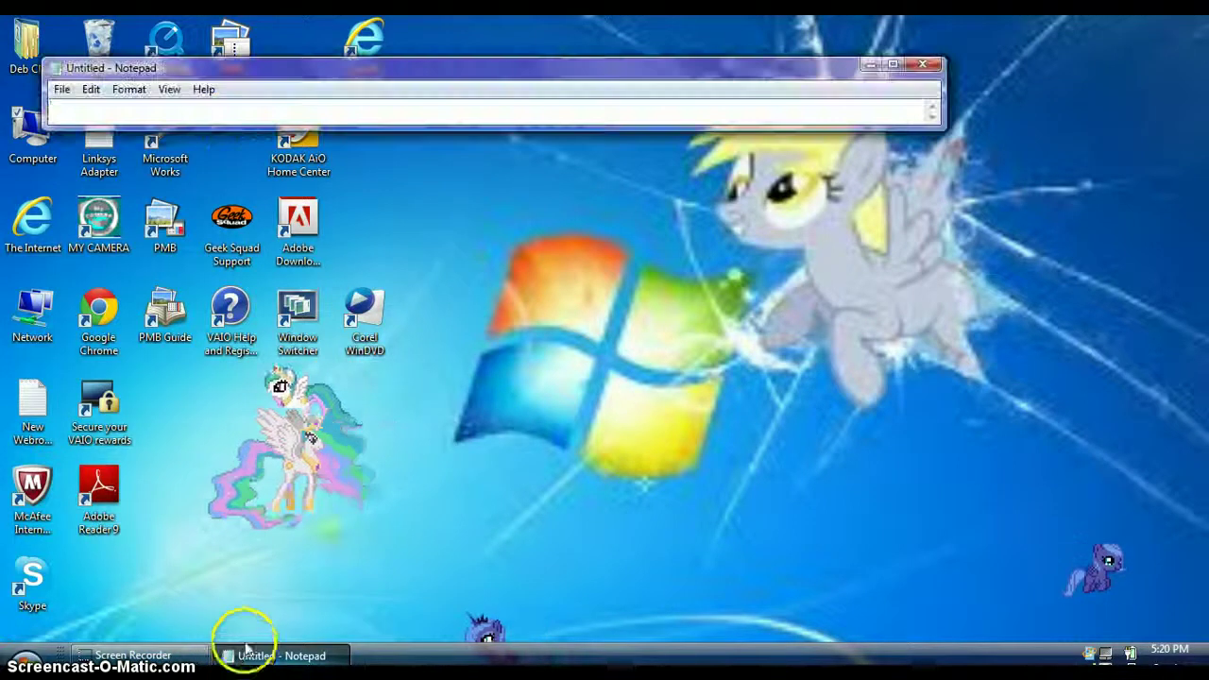
{"action": "type", "text": "h..."}
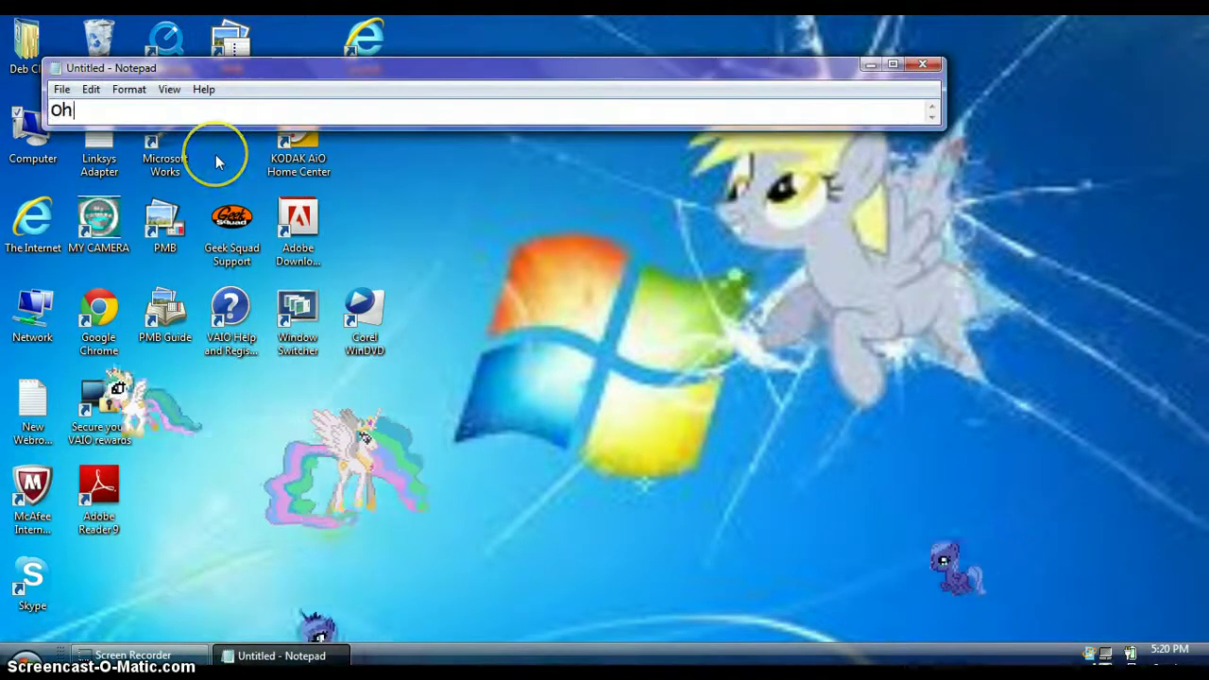
{"action": "key", "text": "BackSpace"}
{"action": "key", "text": "BackSpace"}
{"action": "key", "text": "BackSpace"}
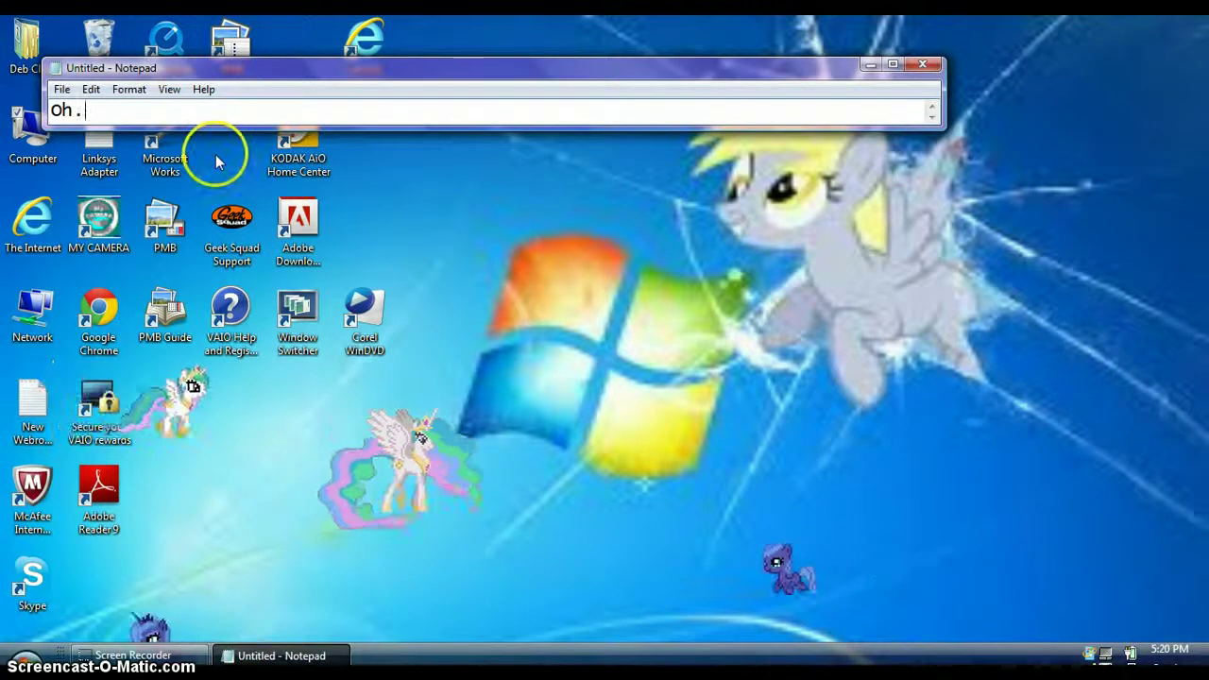
{"action": "type", "text": ".  My"}
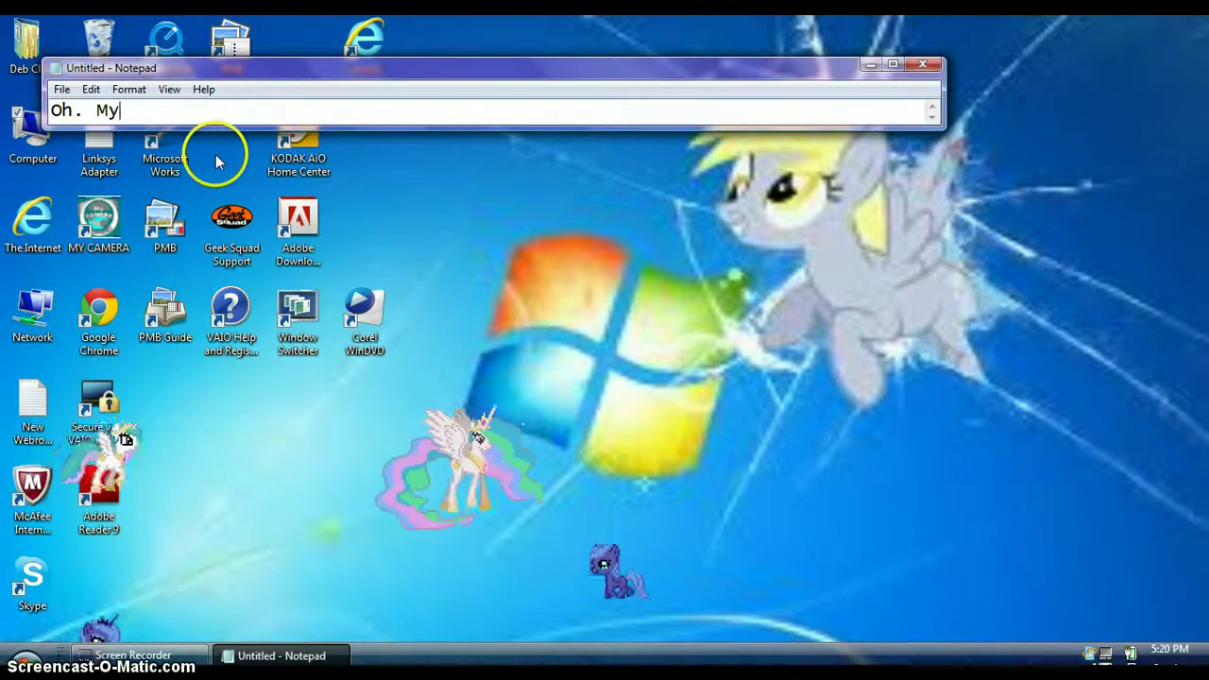
{"action": "key", "text": "BackSpace"}
{"action": "type", "text": ". Pie."}
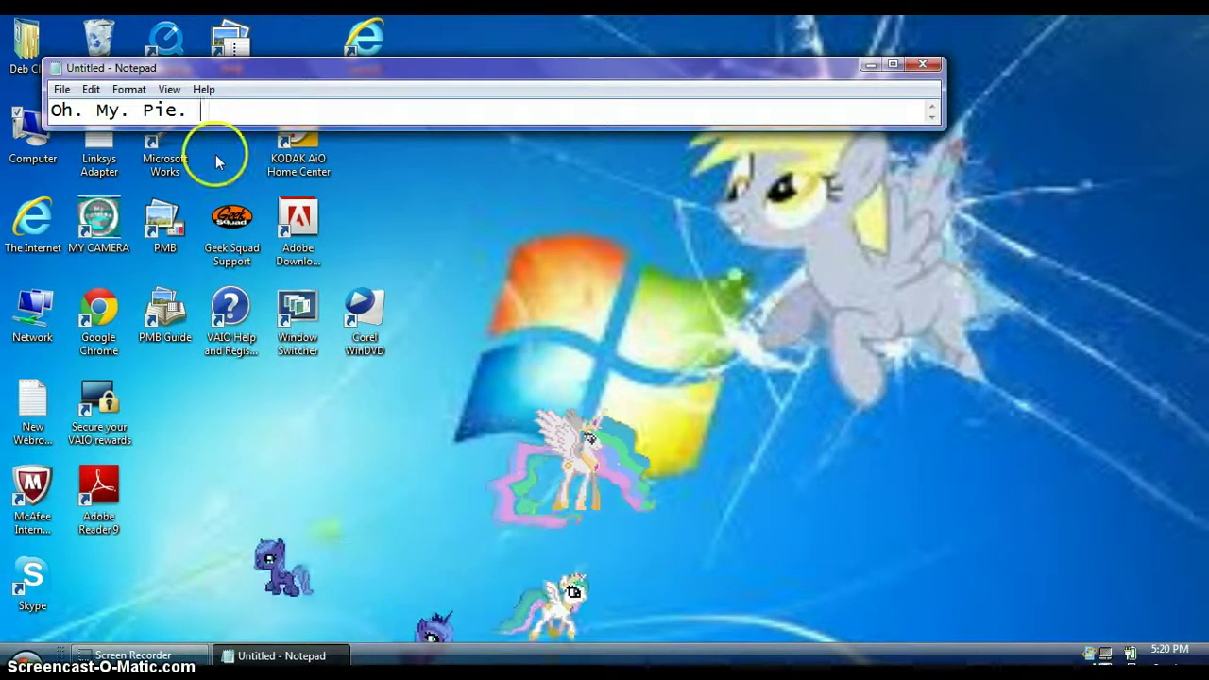
{"action": "type", "text": " SO MUCH "}
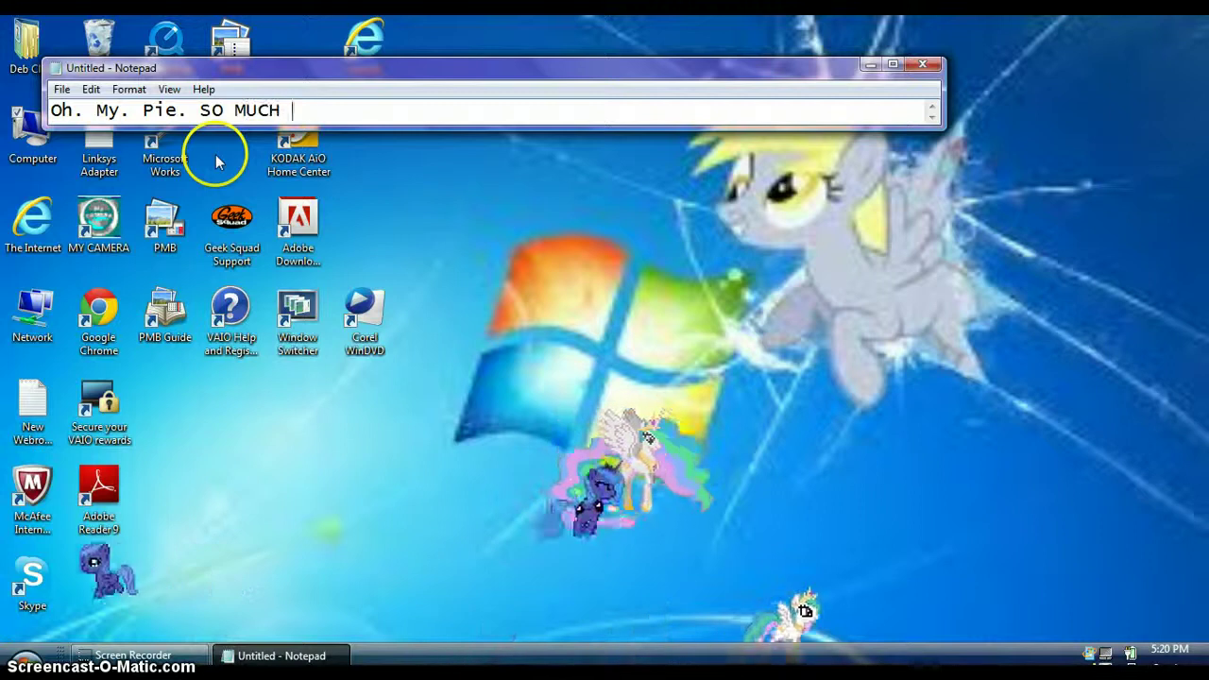
{"action": "type", "text": "SQUEE XD"}
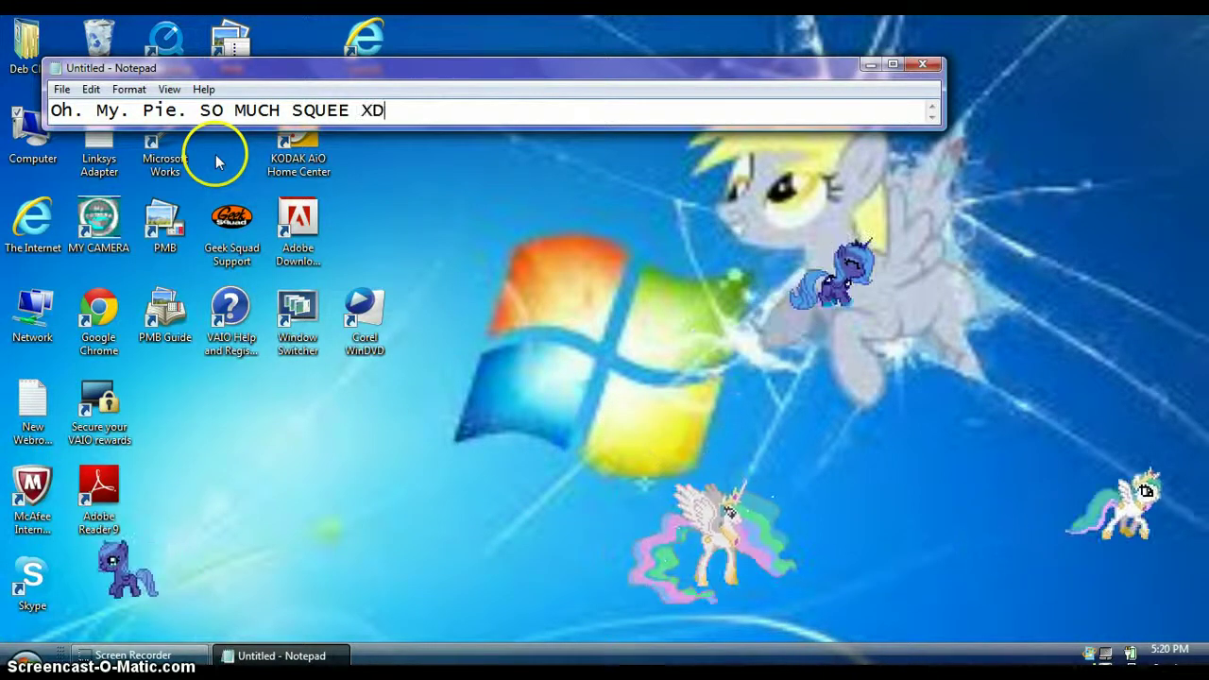
Step: Replace the note's text with "So we've got 2 versions of the pony princesses."
{"action": "key", "text": "ctrl+a"}
{"action": "key", "text": "BackSpace"}
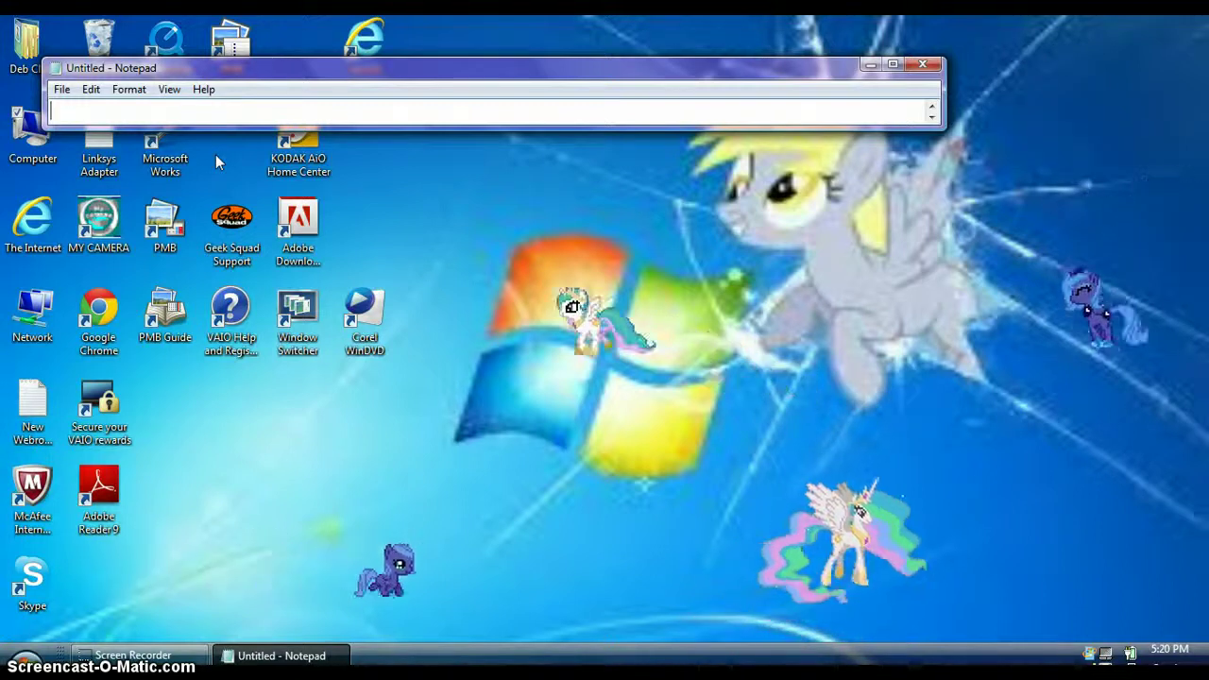
{"action": "type", "text": "S"}
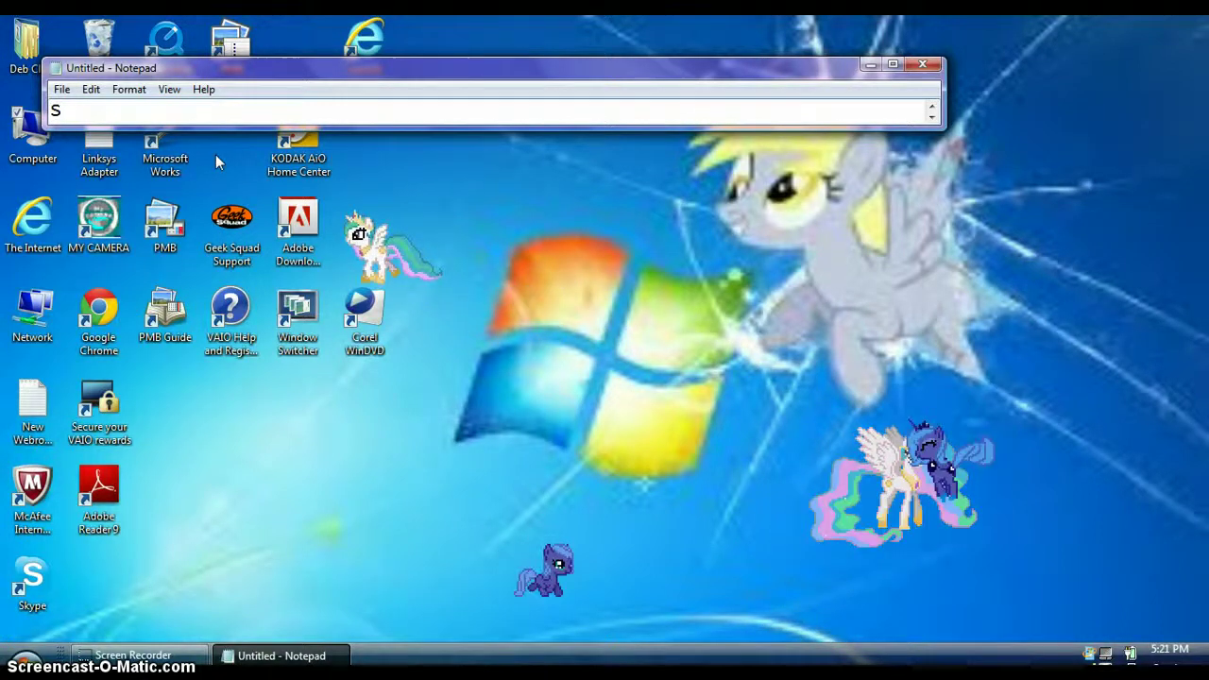
{"action": "type", "text": "o we"}
{"action": "type", "text": "'ve"}
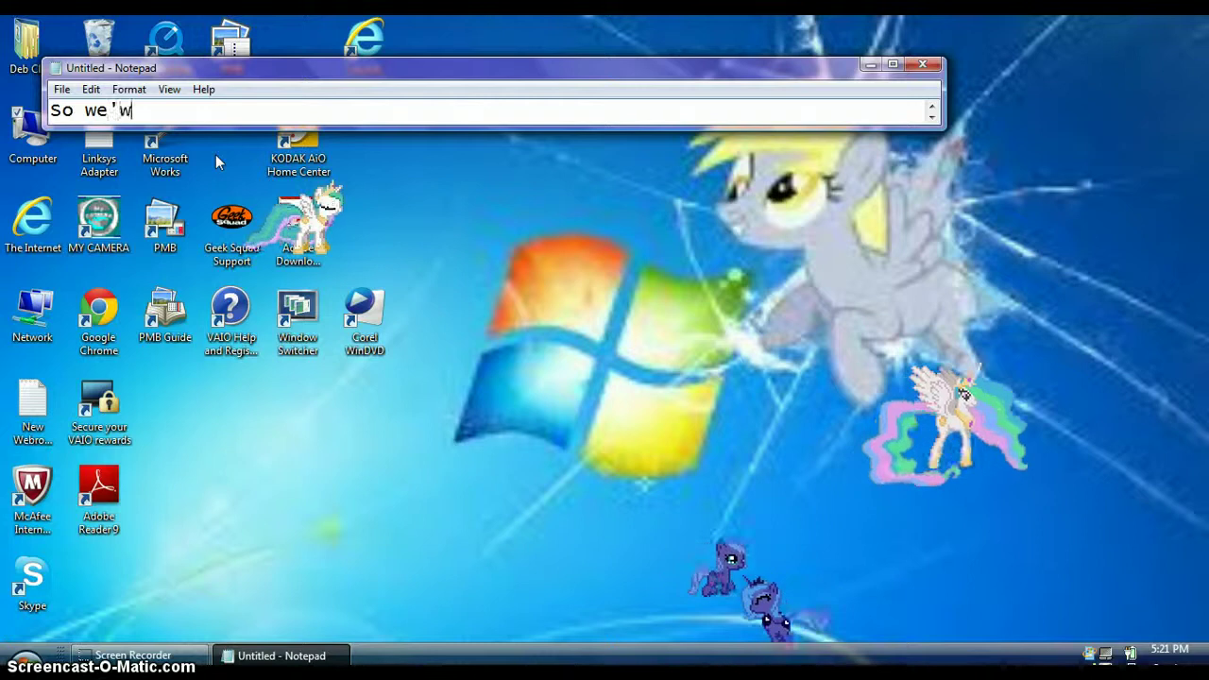
{"action": "type", "text": " got "}
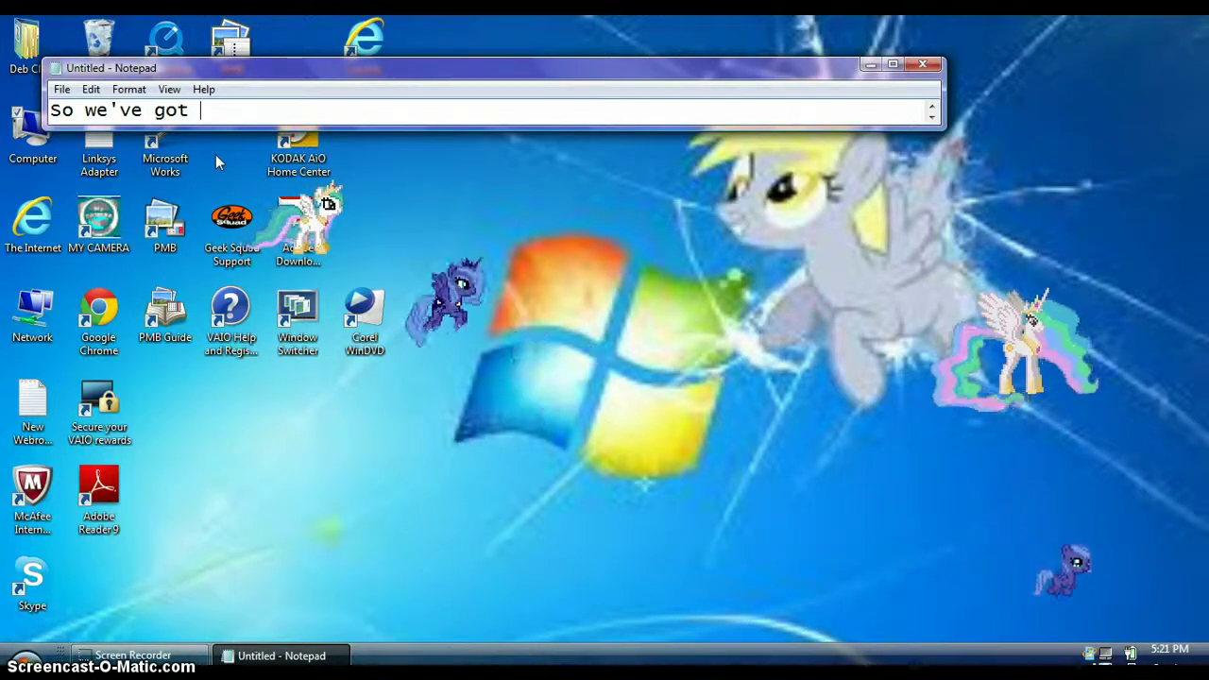
{"action": "type", "text": "2 "}
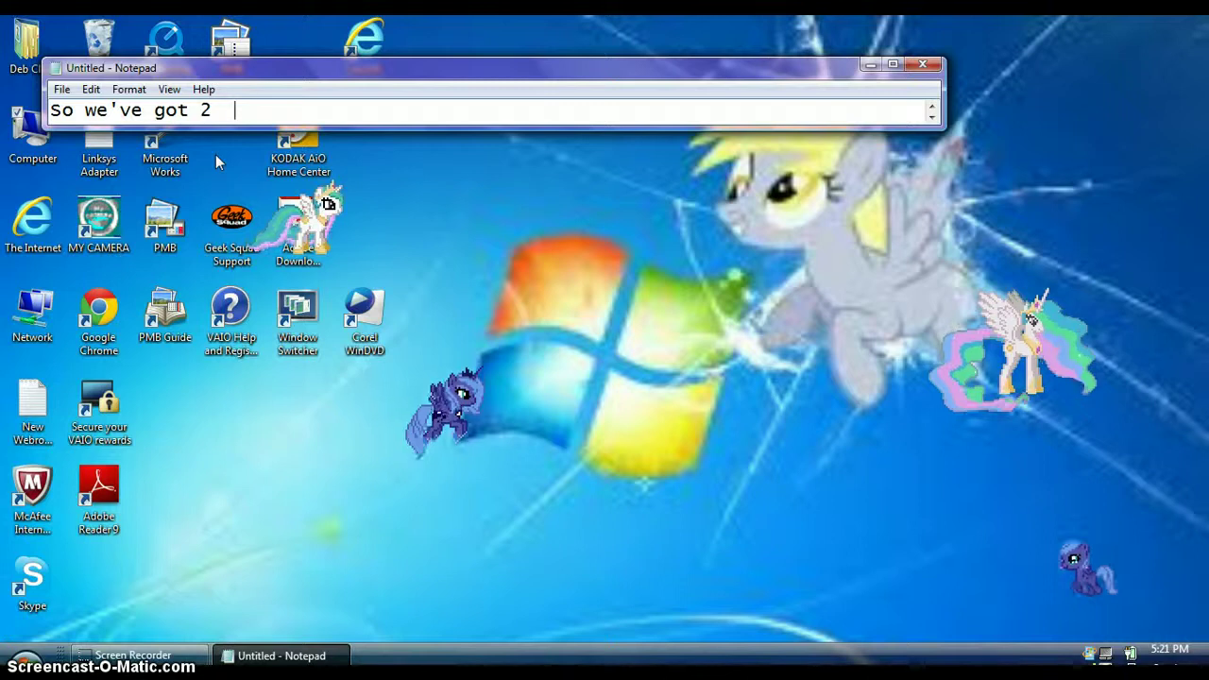
{"action": "type", "text": " versions"}
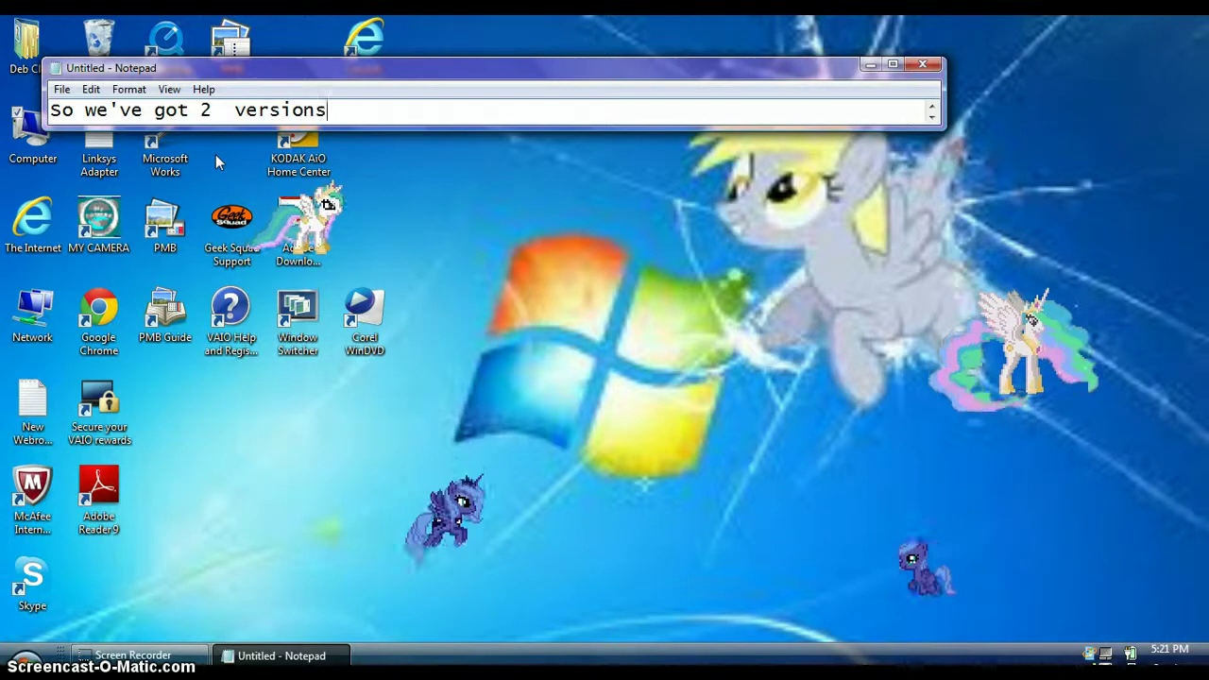
{"action": "type", "text": " of the p"}
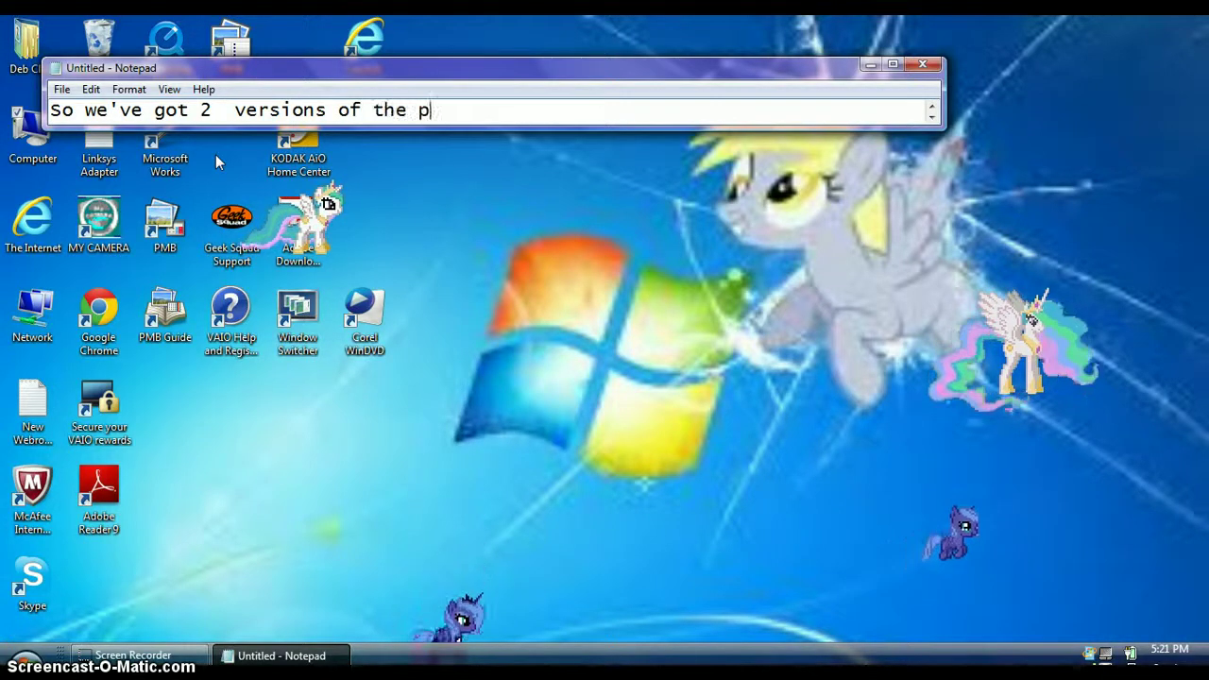
{"action": "type", "text": "ony p"}
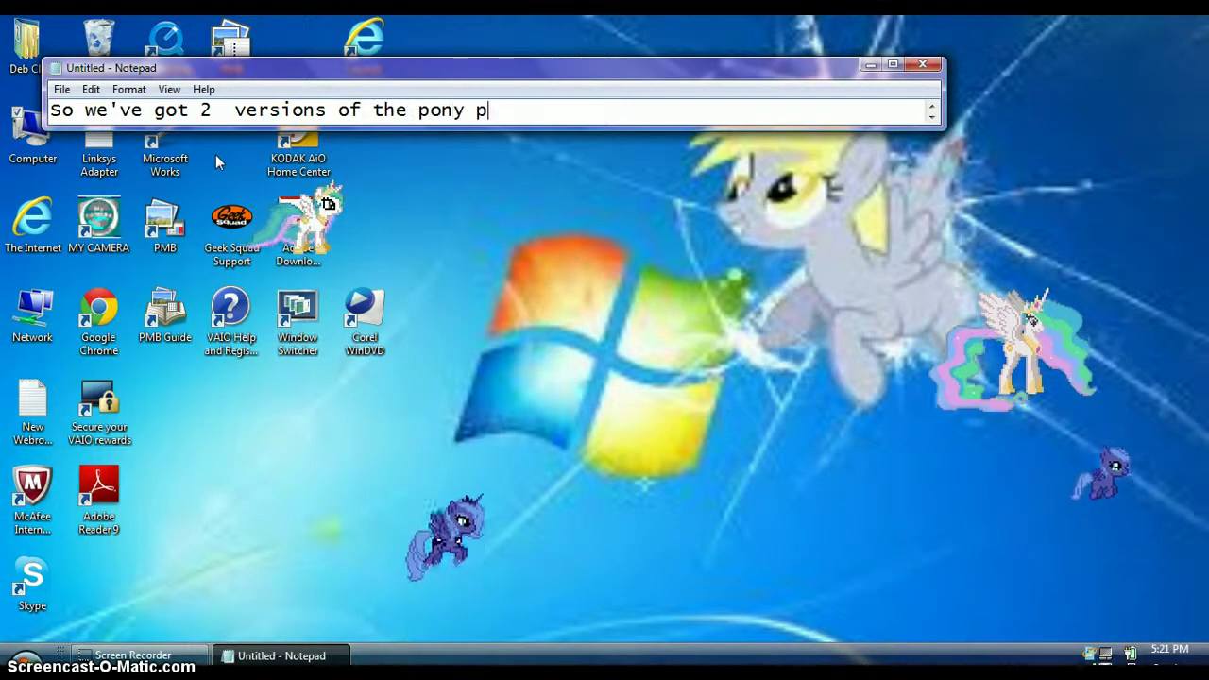
{"action": "type", "text": "rincesses"}
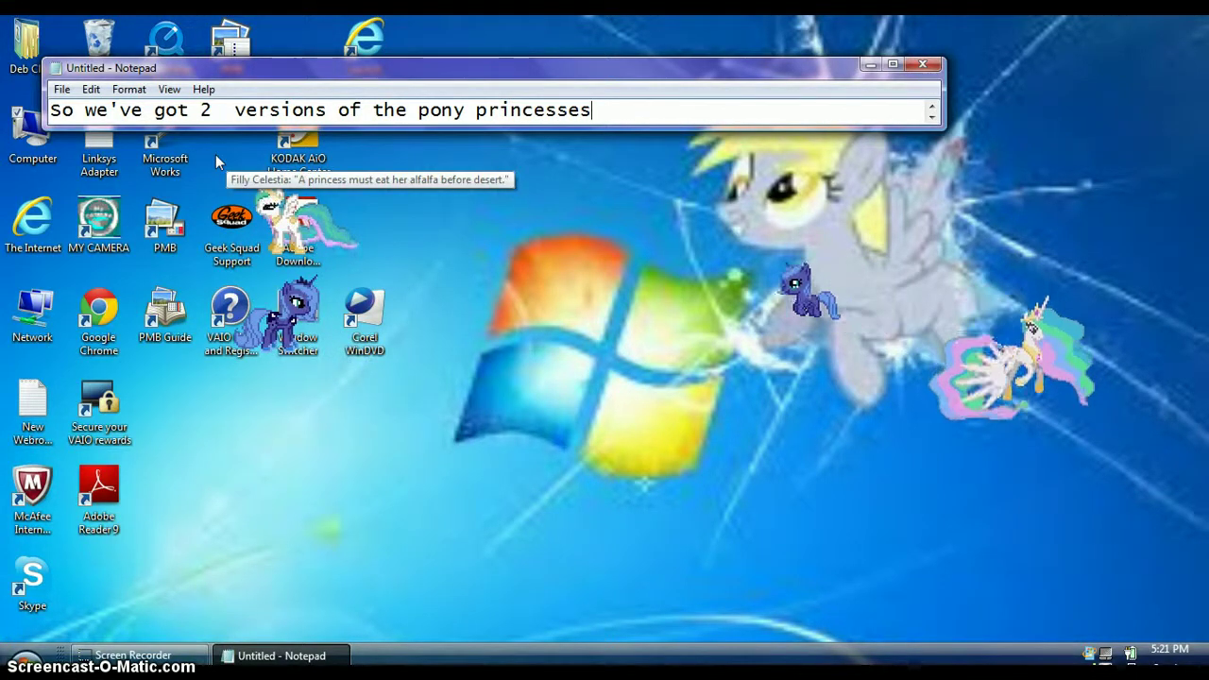
{"action": "type", "text": "."}
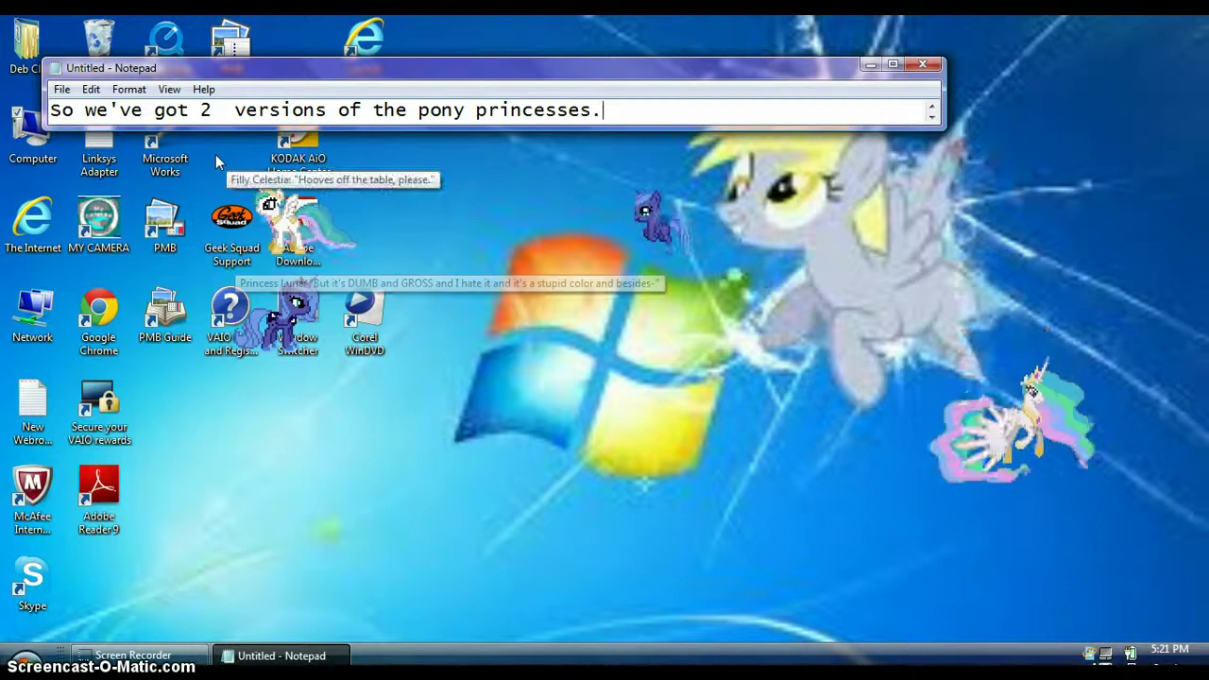
Step: Replace the note with "See how luna and filly celestia are interacting?", followed by a fresh note reading "ABOUT ALFALFA! ^_^"
{"action": "key", "text": "ctrl+a"}
{"action": "key", "text": "BackSpace"}
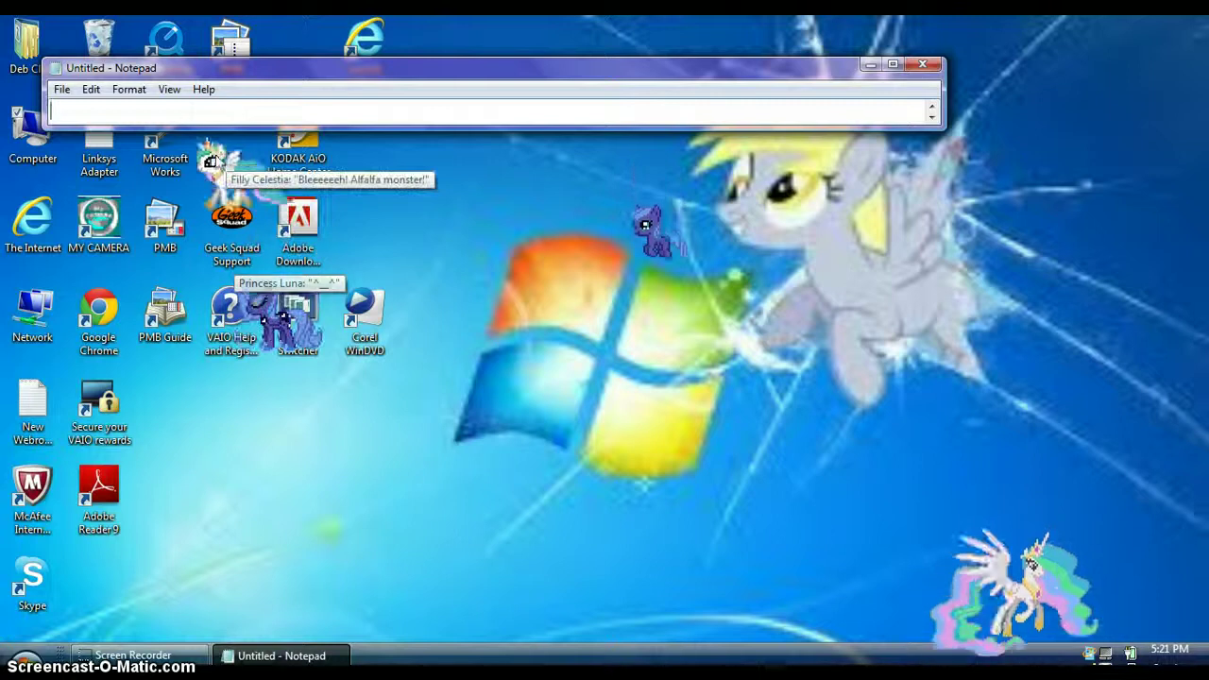
{"action": "type", "text": "See"}
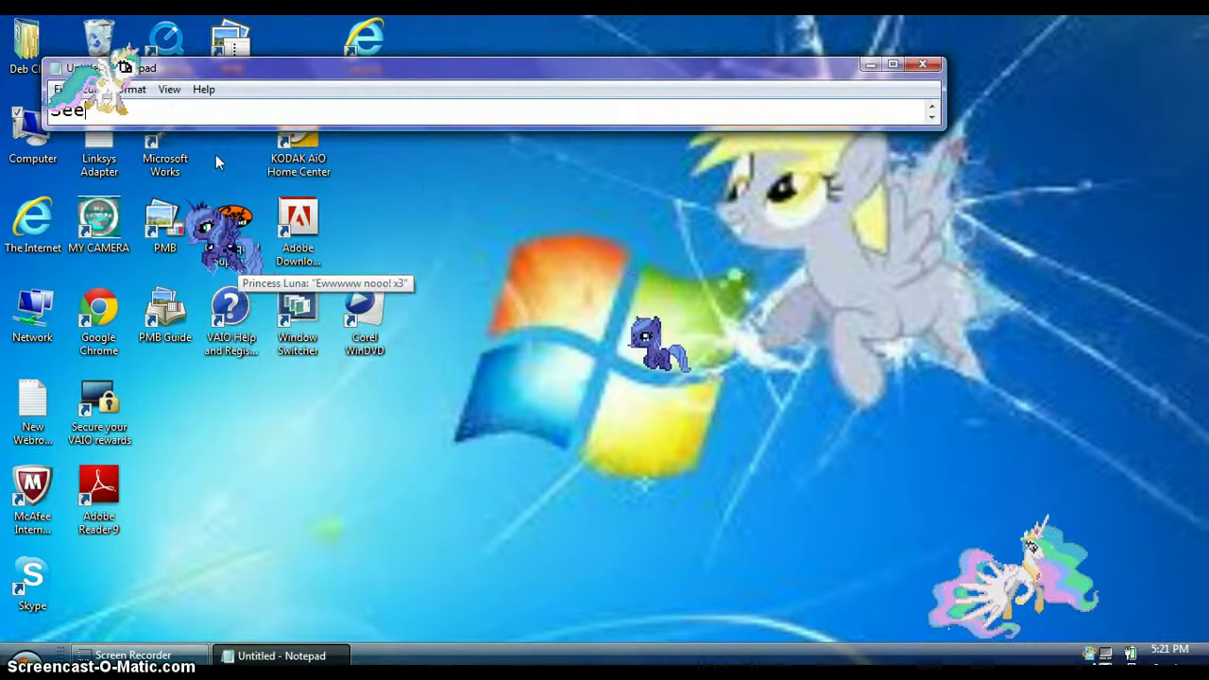
{"action": "type", "text": " hw"}
{"action": "key", "text": "BackSpace"}
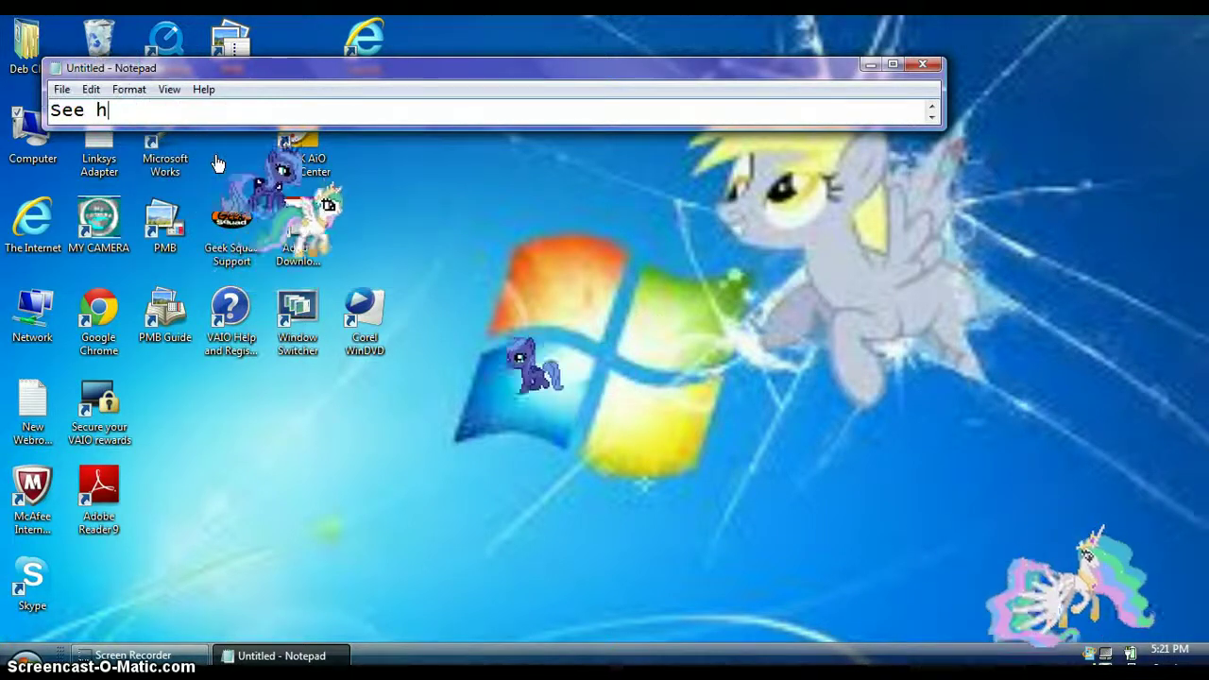
{"action": "type", "text": "ow luna "}
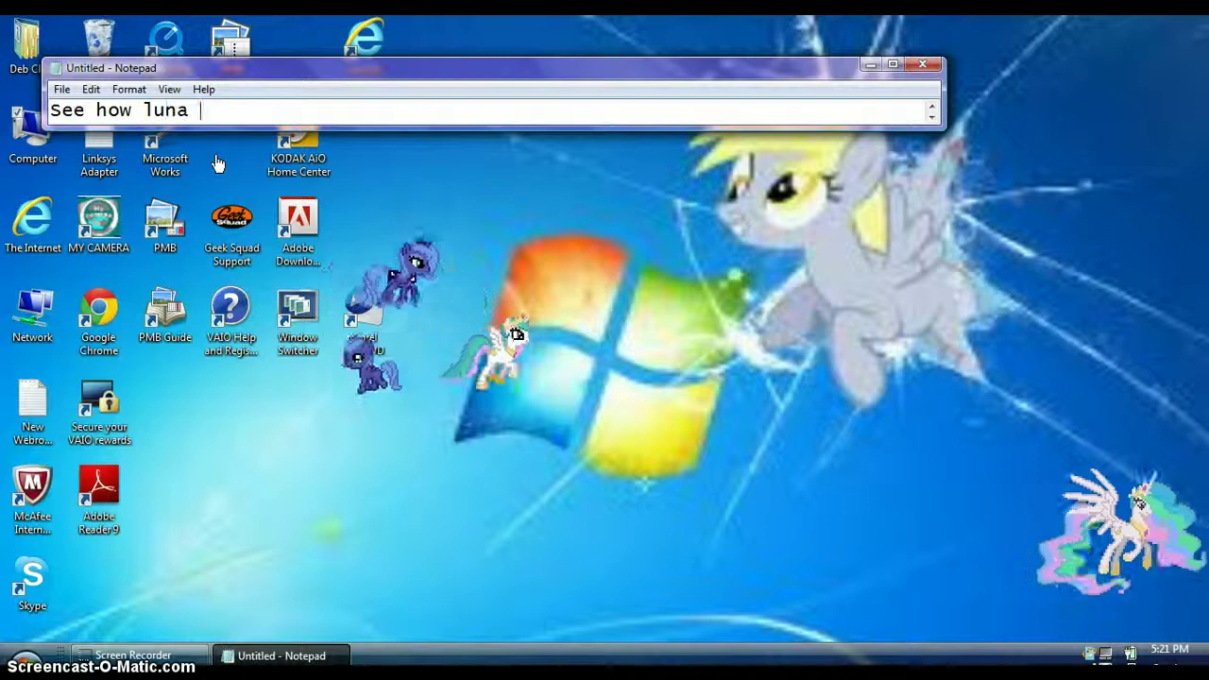
{"action": "type", "text": "and filly celes"}
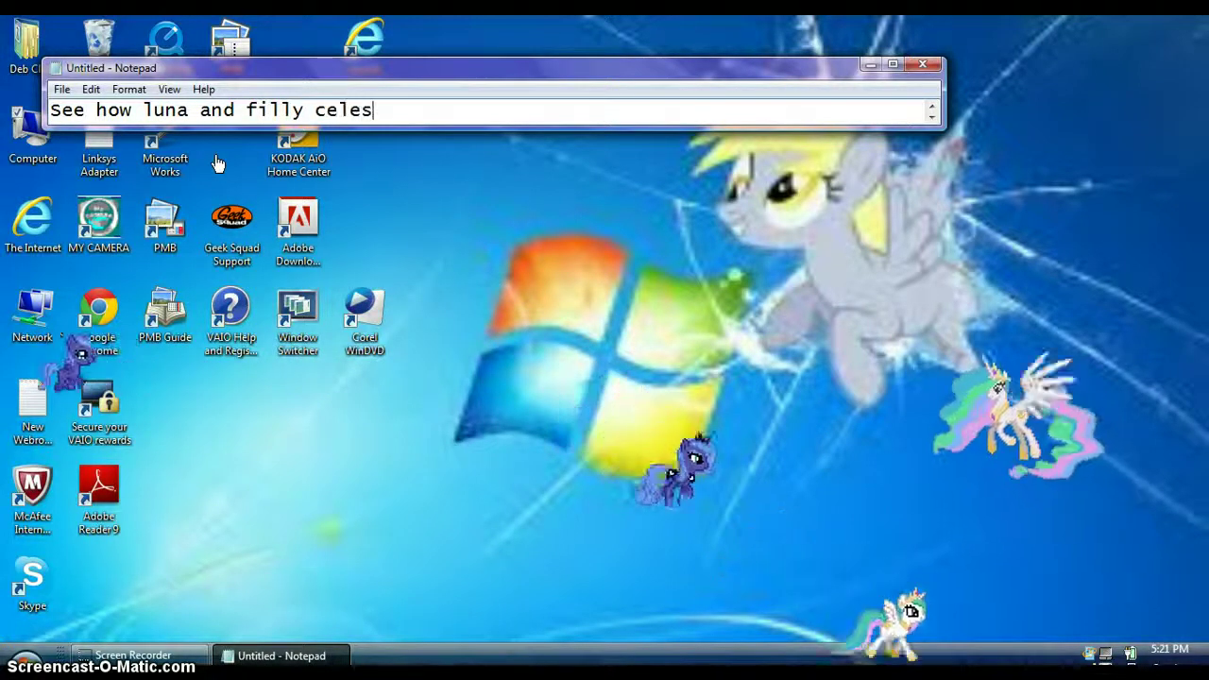
{"action": "type", "text": "tia are "}
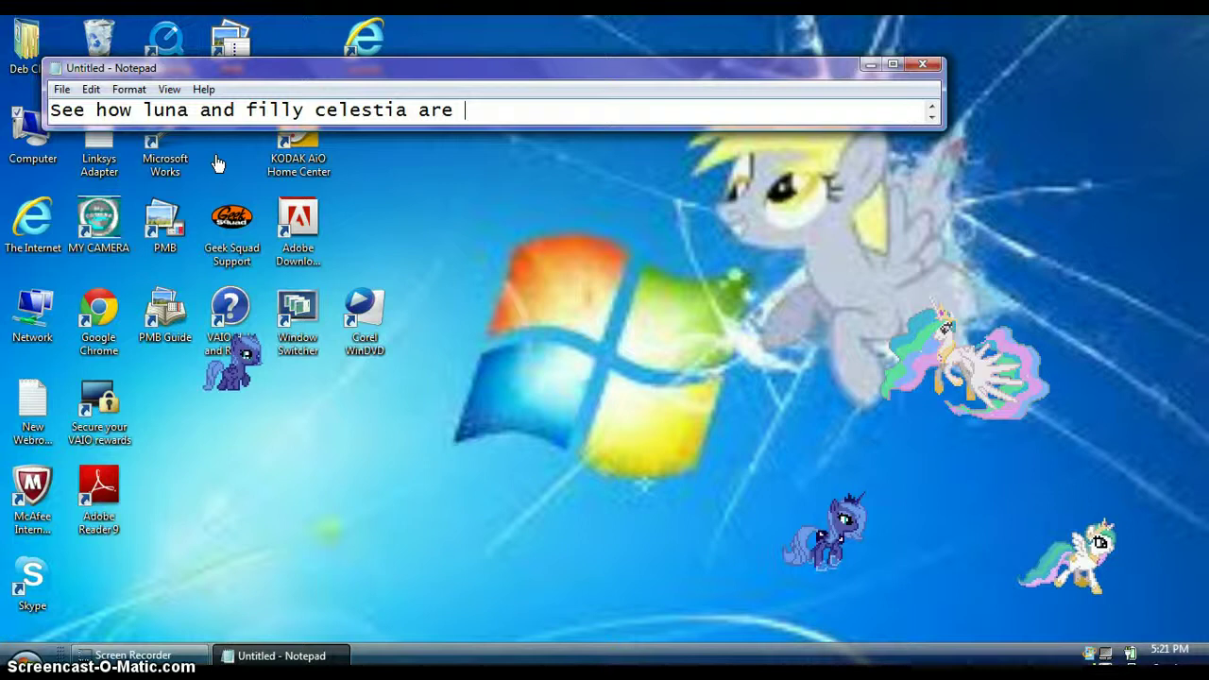
{"action": "type", "text": "inter"}
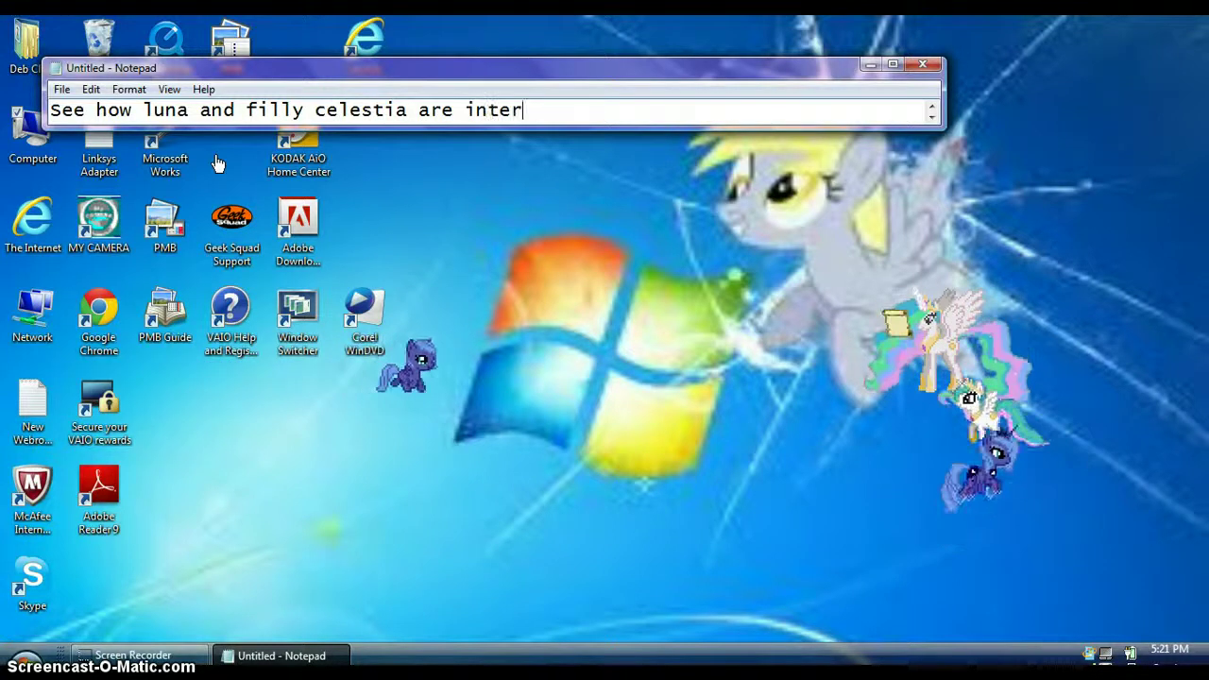
{"action": "type", "text": "acting?"}
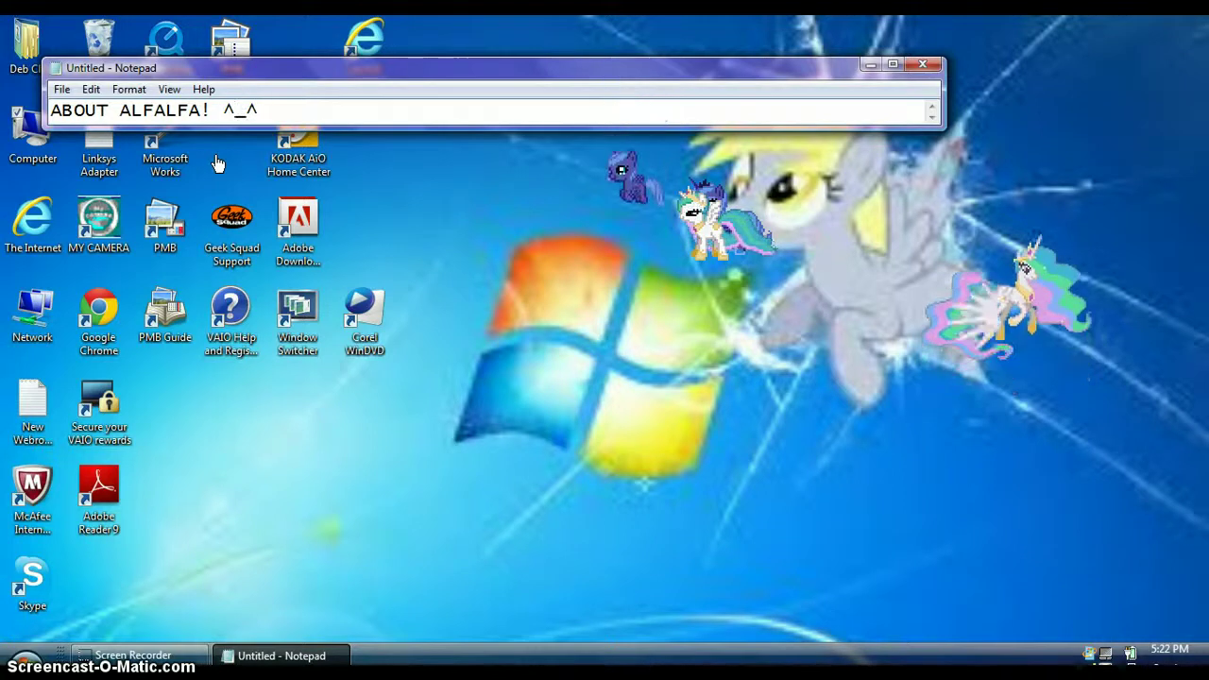
Step: Clear the note and write "So i beleive you can take control of them" in it
{"action": "key", "text": "ctrl+a"}
{"action": "key", "text": "BackSpace"}
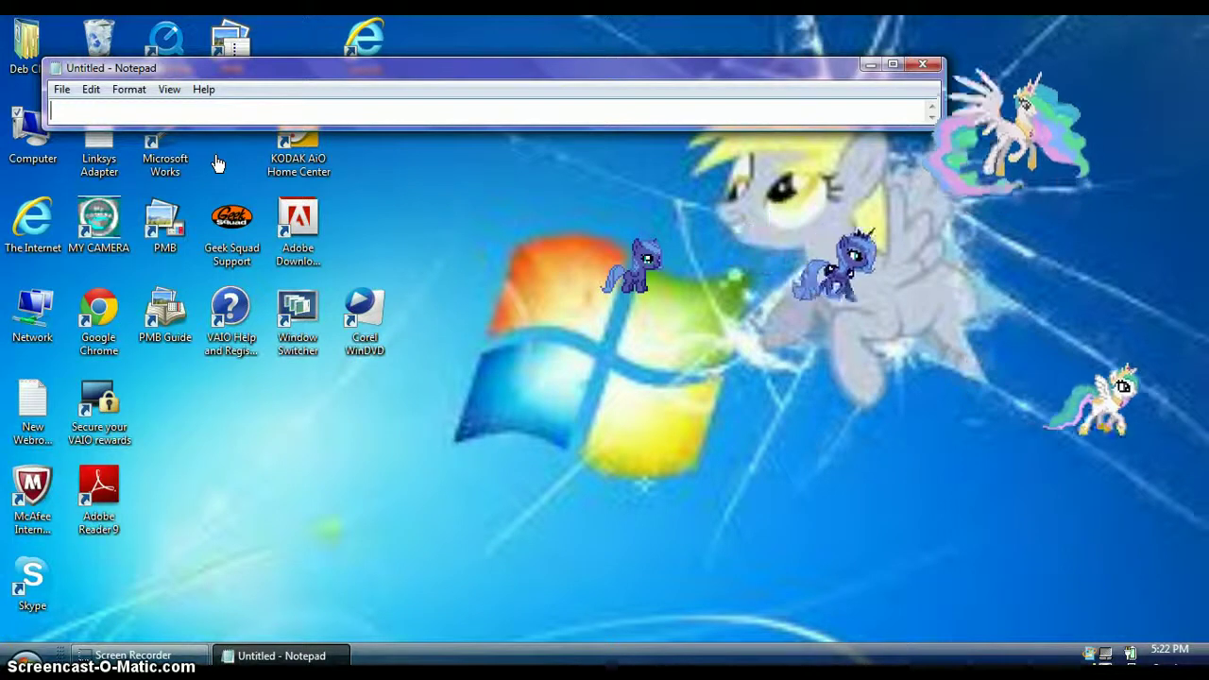
{"action": "type", "text": "So "}
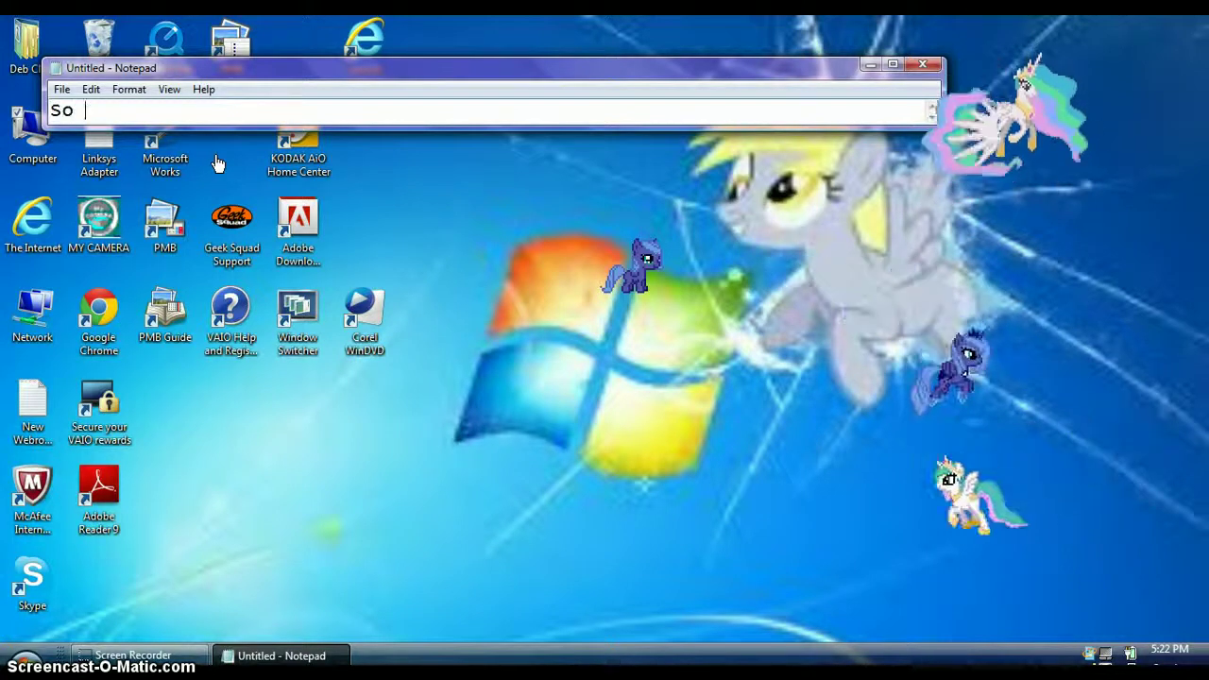
{"action": "type", "text": "i belei"}
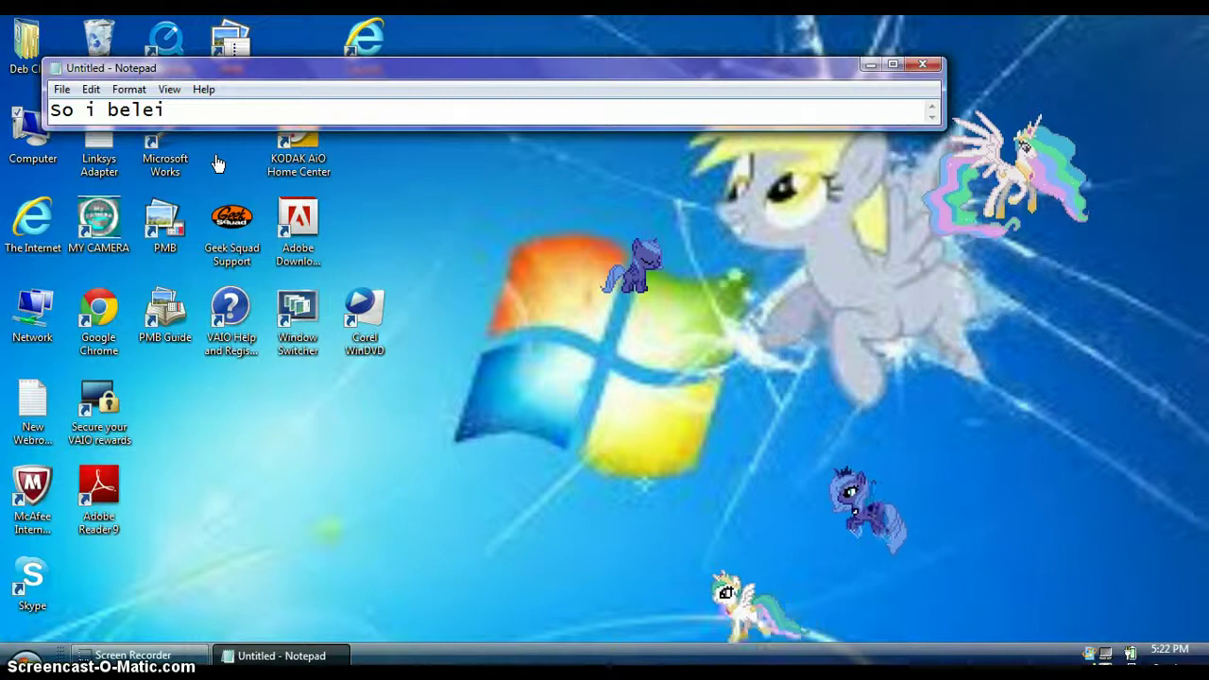
{"action": "type", "text": "ve you can "}
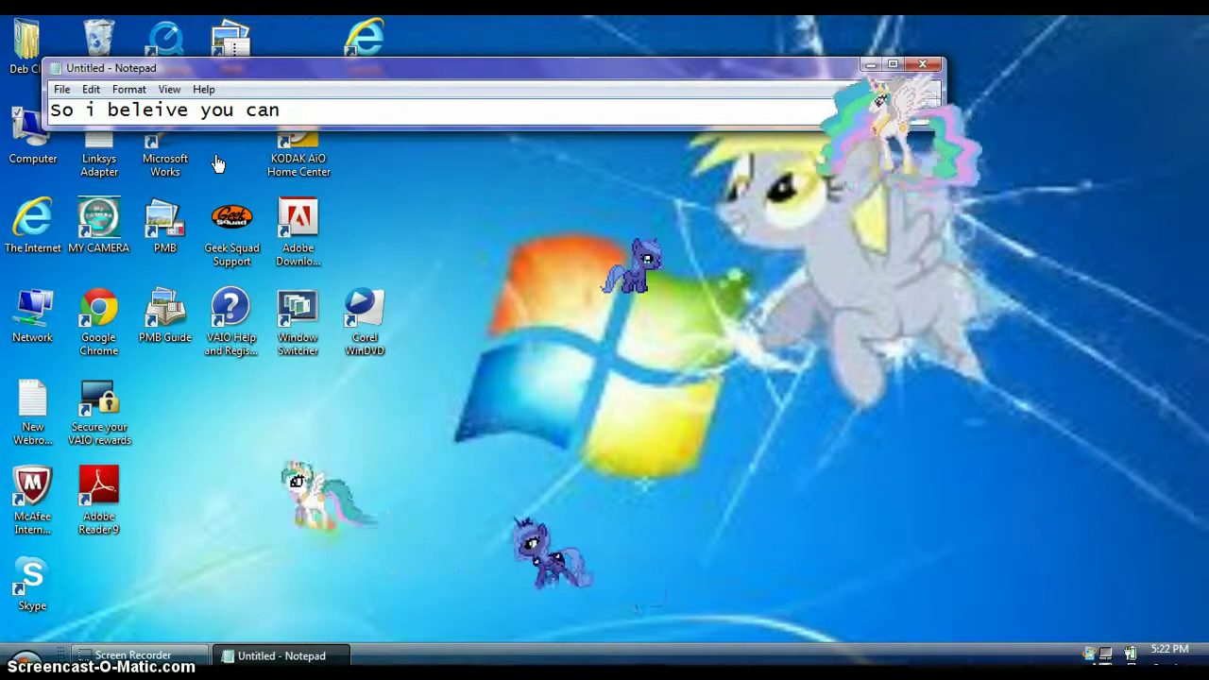
{"action": "type", "text": "take cont"}
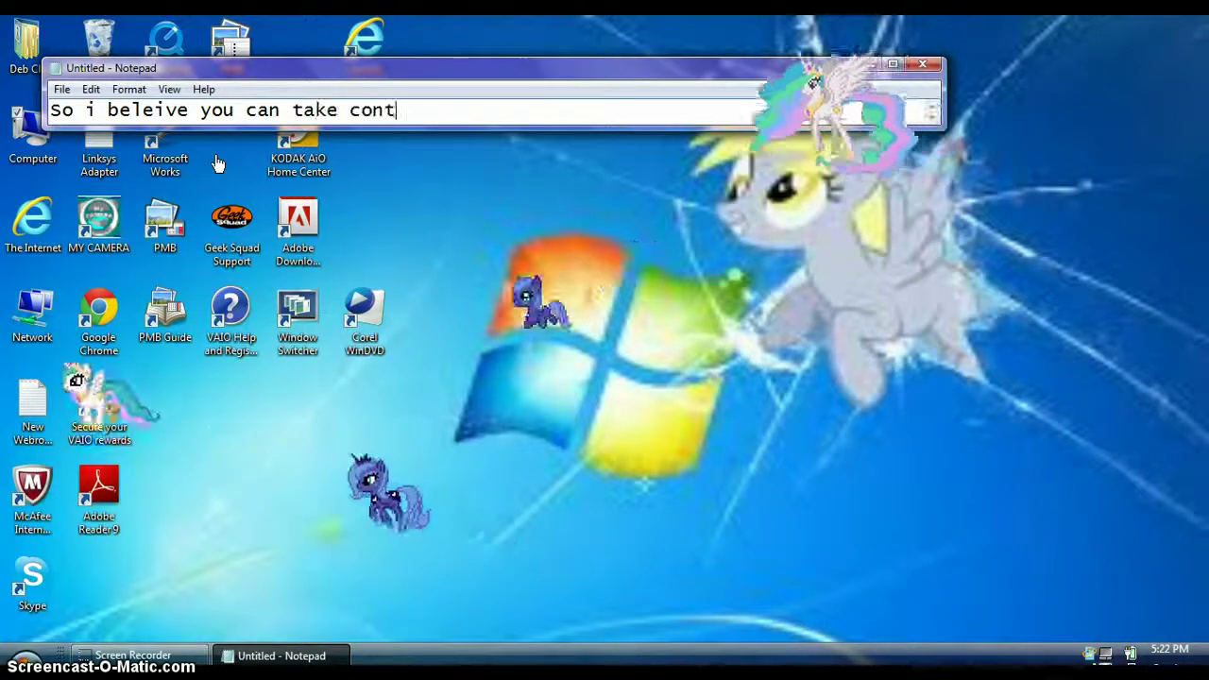
{"action": "type", "text": "rol of"}
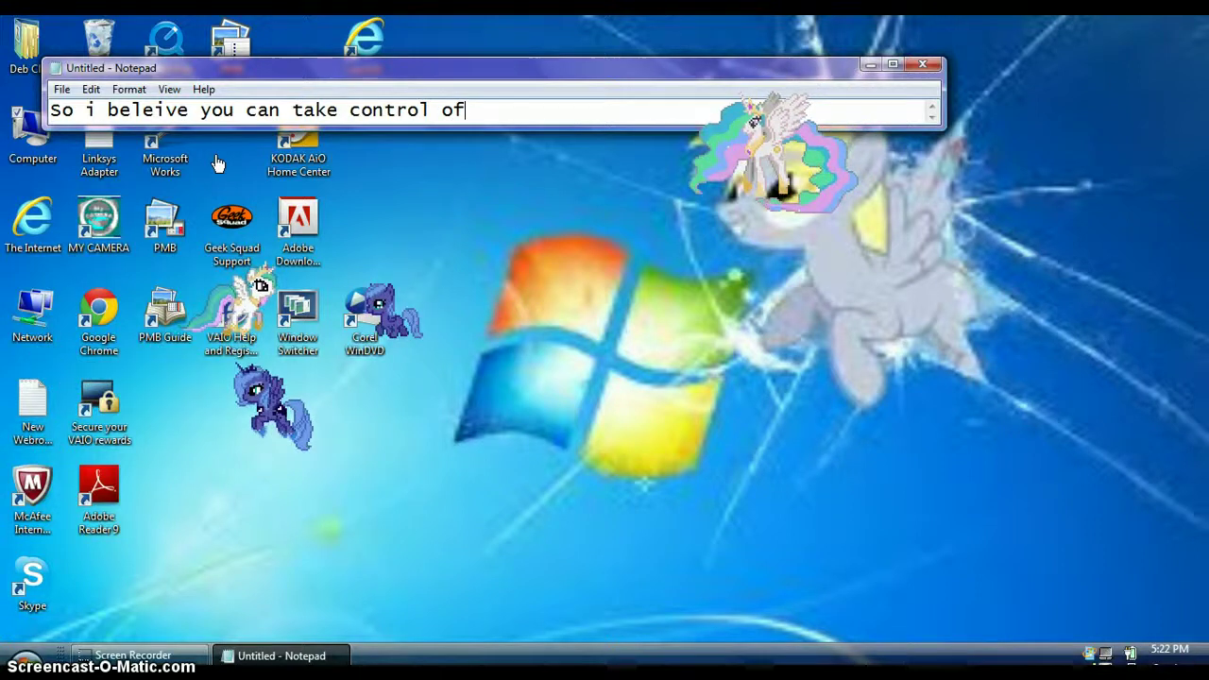
{"action": "type", "text": " them."}
{"action": "key", "text": "BackSpace"}
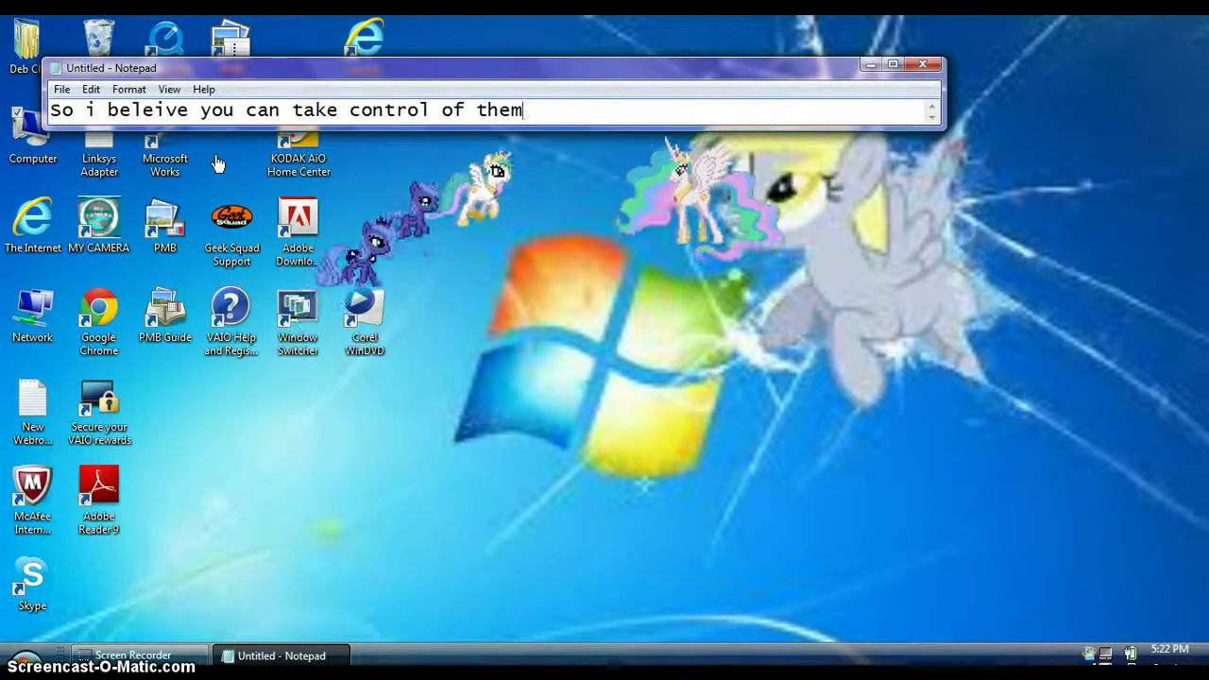
Step: Erase the sentence about taking control and write "Watch as I act noob :P" in the note
{"action": "key", "text": "BackSpace"}
{"action": "key", "text": "BackSpace"}
{"action": "key", "text": "BackSpace"}
{"action": "key", "text": "BackSpace"}
{"action": "key", "text": "BackSpace"}
{"action": "key", "text": "BackSpace"}
{"action": "key", "text": "BackSpace"}
{"action": "key", "text": "BackSpace"}
{"action": "key", "text": "BackSpace"}
{"action": "key", "text": "BackSpace"}
{"action": "key", "text": "BackSpace"}
{"action": "key", "text": "BackSpace"}
{"action": "key", "text": "BackSpace"}
{"action": "key", "text": "BackSpace"}
{"action": "key", "text": "BackSpace"}
{"action": "key", "text": "BackSpace"}
{"action": "key", "text": "BackSpace"}
{"action": "key", "text": "BackSpace"}
{"action": "key", "text": "BackSpace"}
{"action": "key", "text": "BackSpace"}
{"action": "key", "text": "BackSpace"}
{"action": "key", "text": "BackSpace"}
{"action": "key", "text": "BackSpace"}
{"action": "key", "text": "BackSpace"}
{"action": "key", "text": "BackSpace"}
{"action": "key", "text": "BackSpace"}
{"action": "key", "text": "BackSpace"}
{"action": "key", "text": "BackSpace"}
{"action": "key", "text": "BackSpace"}
{"action": "key", "text": "BackSpace"}
{"action": "key", "text": "BackSpace"}
{"action": "key", "text": "BackSpace"}
{"action": "key", "text": "BackSpace"}
{"action": "key", "text": "BackSpace"}
{"action": "key", "text": "BackSpace"}
{"action": "key", "text": "BackSpace"}
{"action": "key", "text": "BackSpace"}
{"action": "type", "text": "watch"}
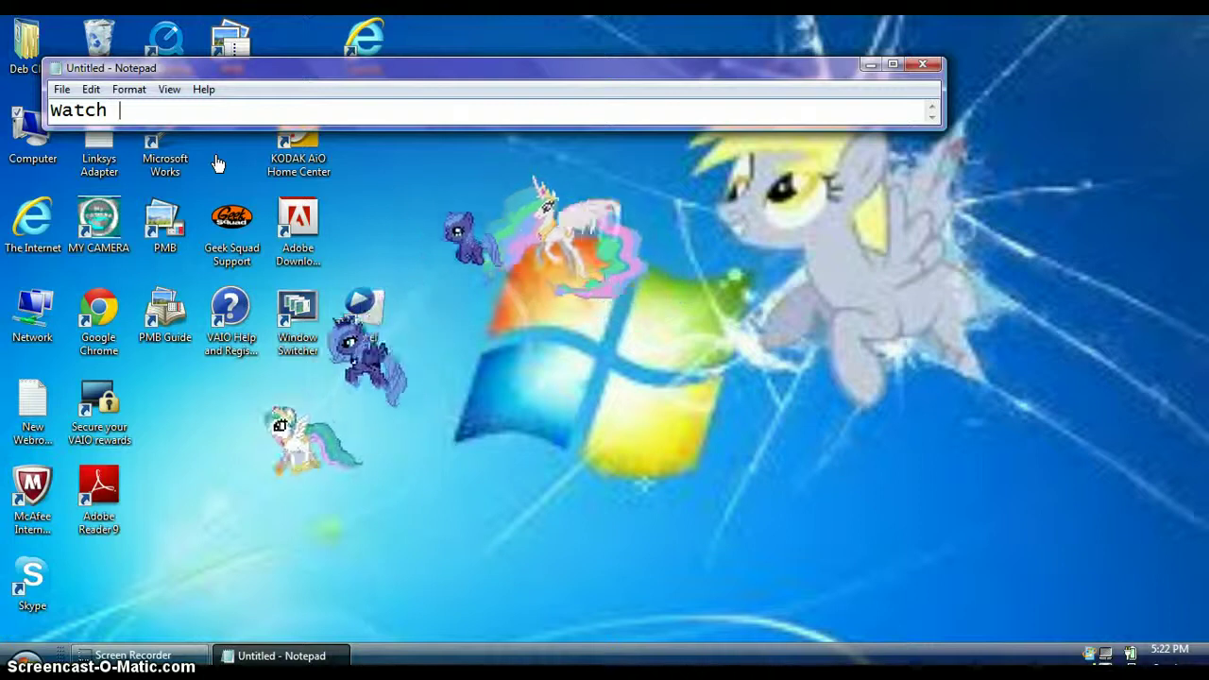
{"action": "type", "text": " as "}
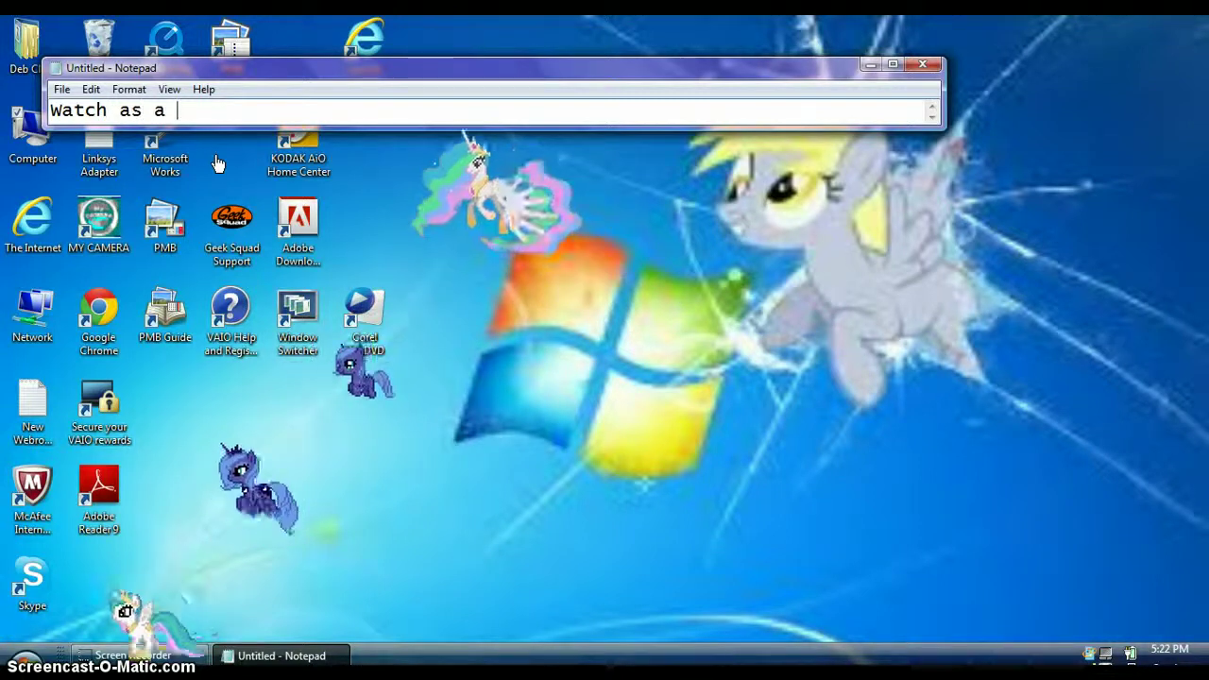
{"action": "type", "text": "I ac"}
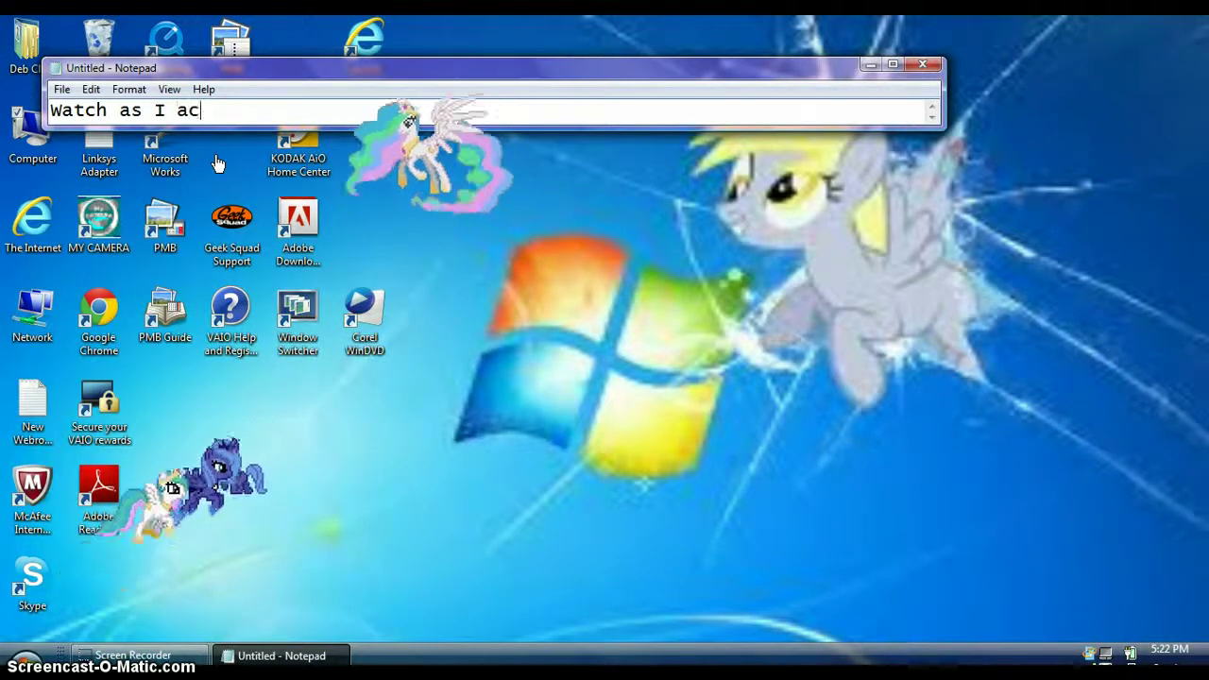
{"action": "type", "text": "t noob"}
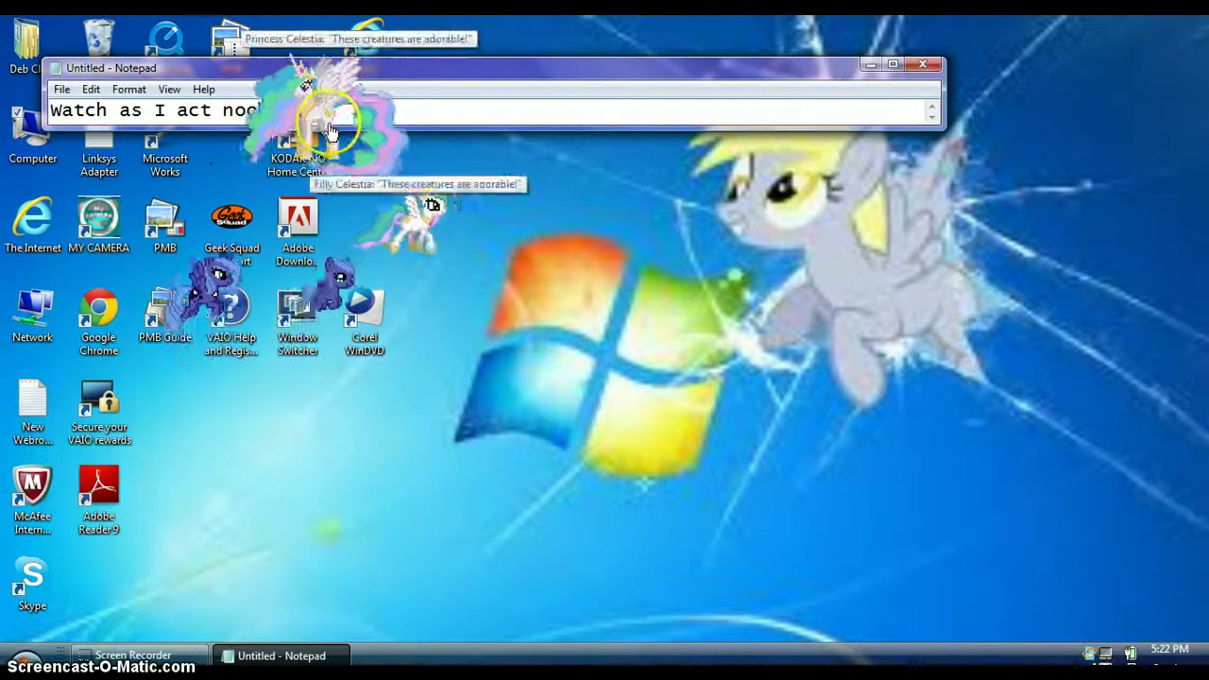
{"action": "type", "text": " :P"}
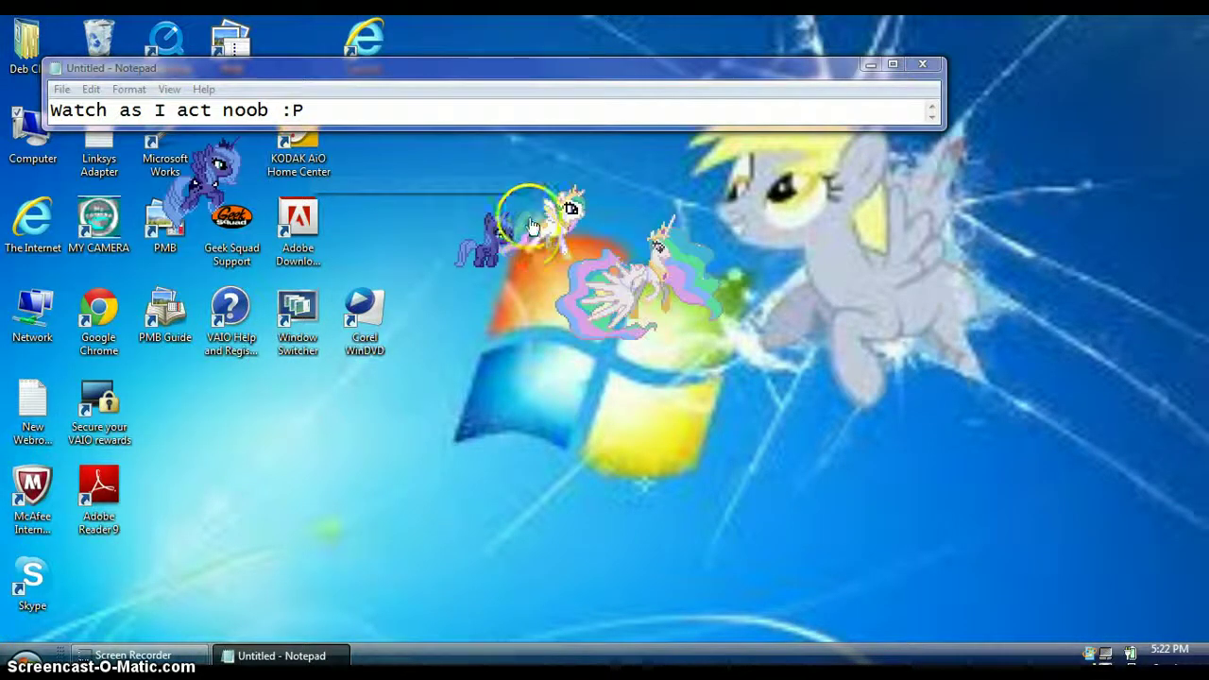
Step: Take control of Princess Celestia on the desktop as Player 1
{"action": "left_click_drag", "start_coordinate": [661, 264], "coordinate": [669, 257]}
{"action": "right_click", "coordinate": [701, 298]}
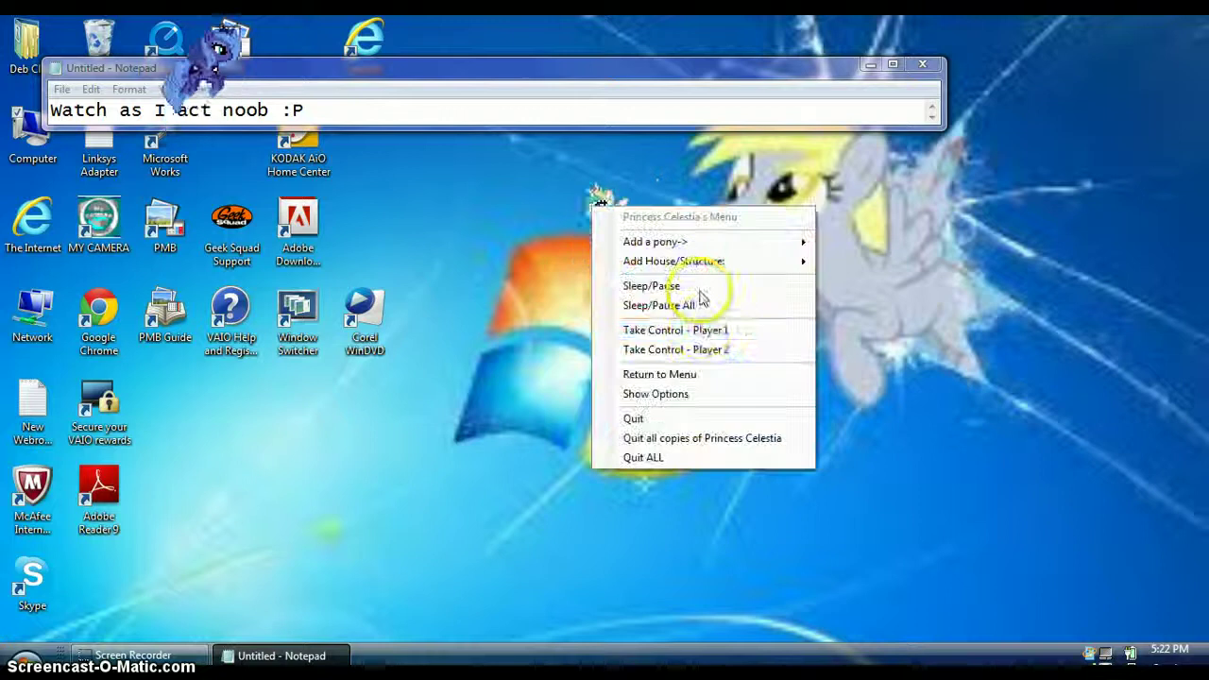
{"action": "left_click", "coordinate": [704, 332]}
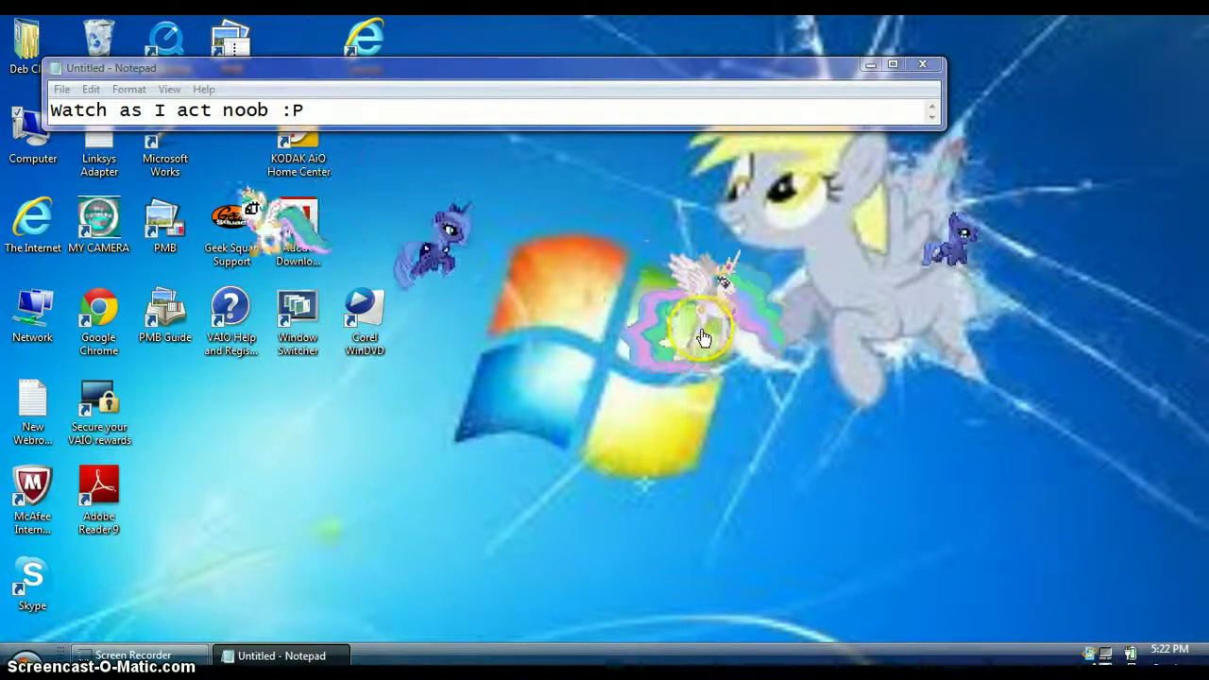
Step: Replace the note's text with "OMG IT WOR" and clear the note again
{"action": "left_click_drag", "start_coordinate": [311, 110], "coordinate": [53, 94]}
{"action": "key", "text": "BackSpace"}
{"action": "type", "text": "oMG"}
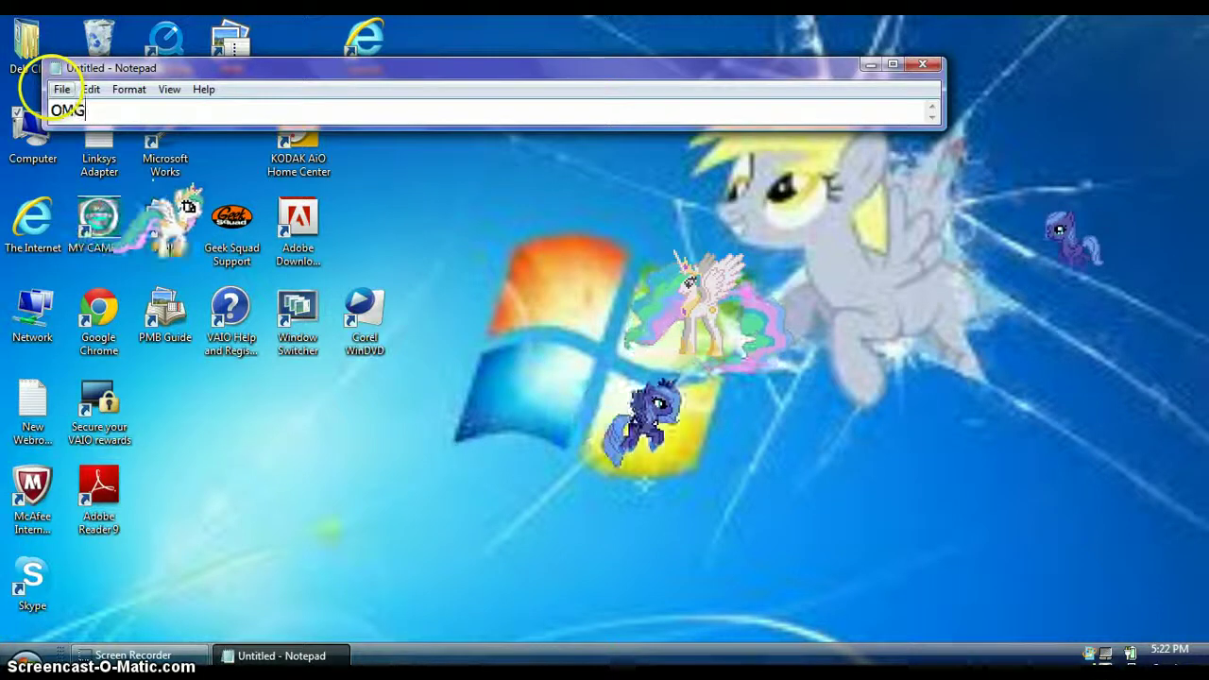
{"action": "type", "text": " IT WOR"}
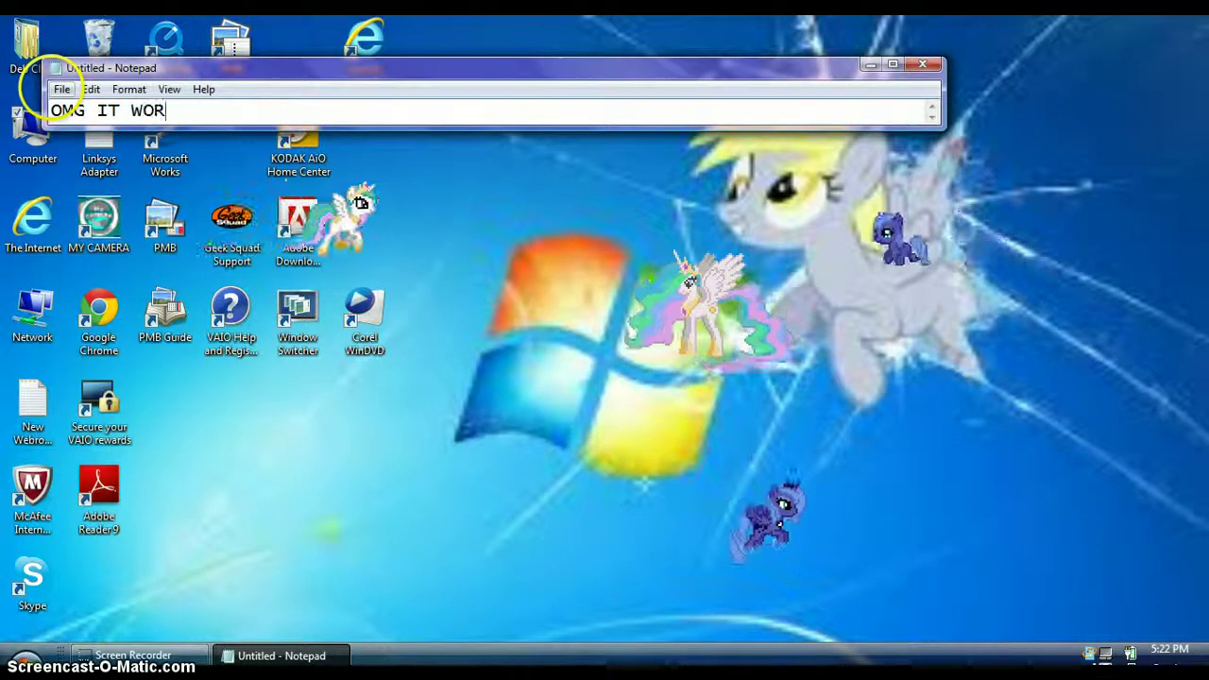
{"action": "key", "text": "ctrl+a"}
{"action": "key", "text": "BackSpace"}
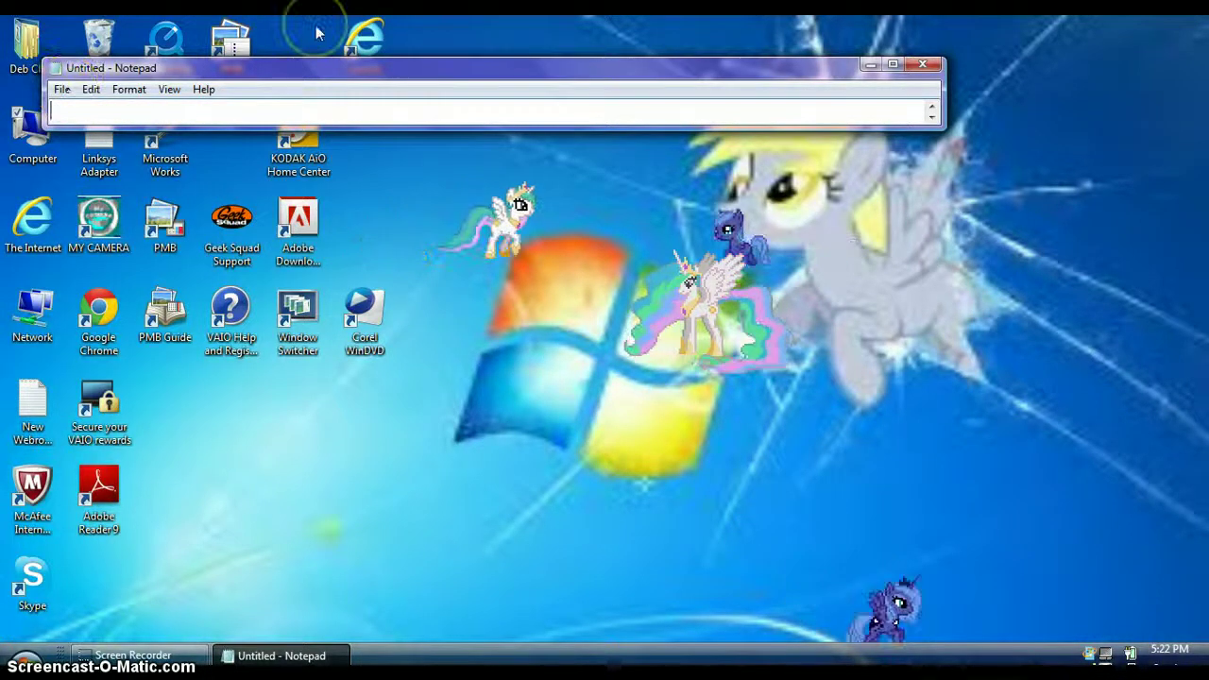
Step: Write "OMG IT WORKS" in the note, clear the note, and return the focus to the desktop
{"action": "left_click", "coordinate": [561, 229]}
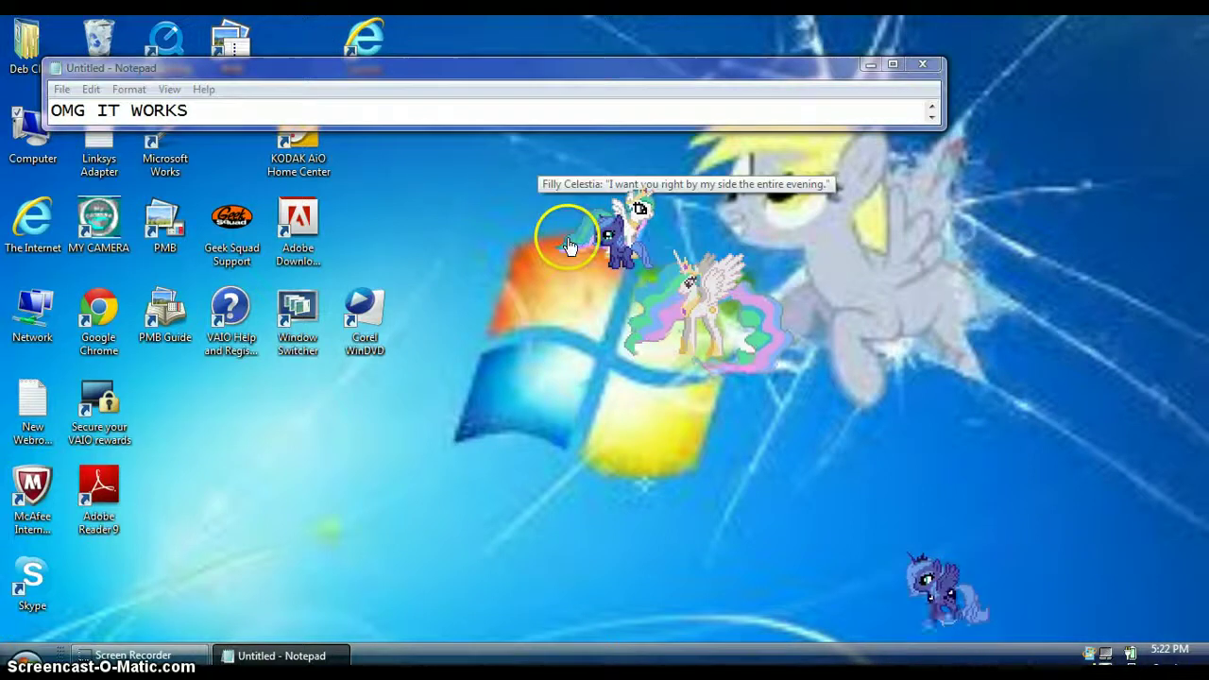
{"action": "left_click", "coordinate": [280, 108]}
{"action": "key", "text": "ctrl+a"}
{"action": "key", "text": "BackSpace"}
{"action": "left_click", "coordinate": [408, 151]}
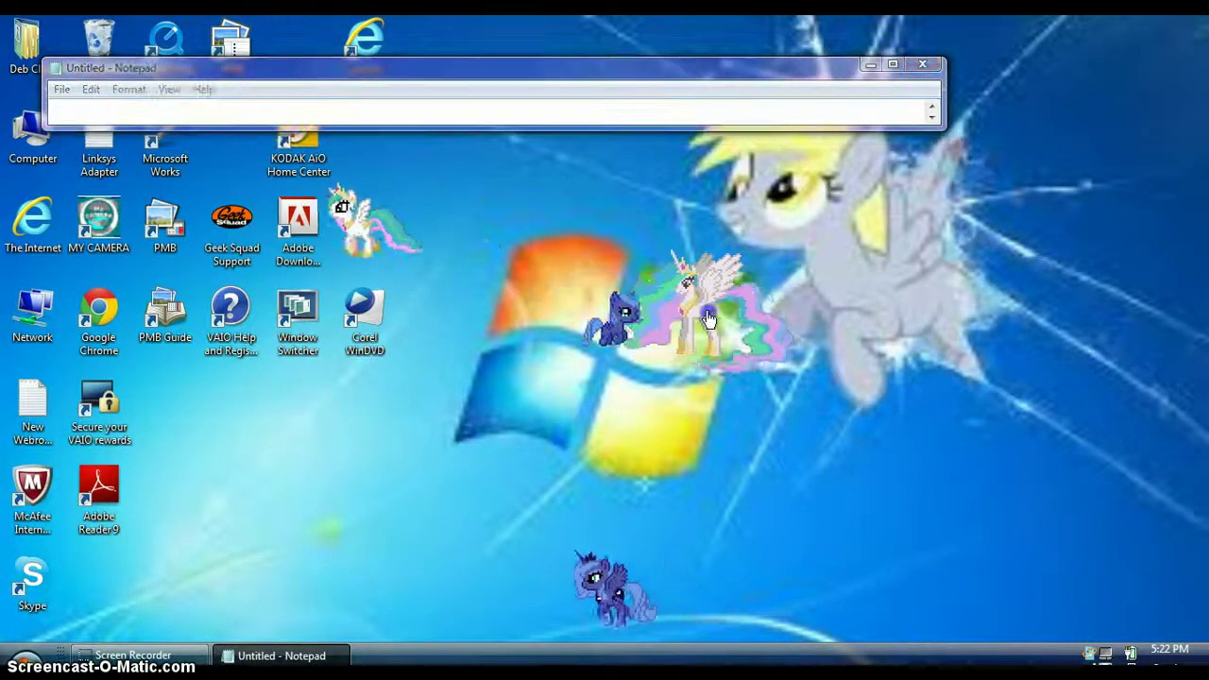
Step: Use Princess Celestia's options on the desktop to control her and move her toward the grey pony on the wallpaper
{"action": "left_click", "coordinate": [562, 354]}
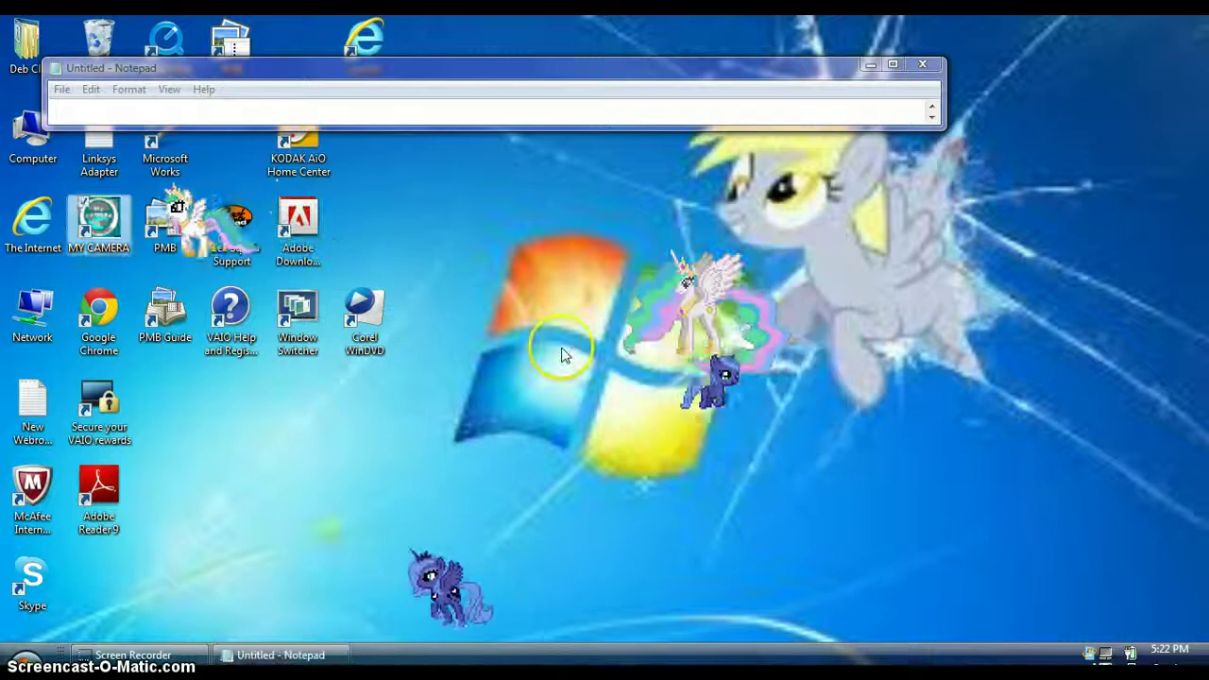
{"action": "right_click", "coordinate": [661, 311]}
{"action": "left_click", "coordinate": [678, 322]}
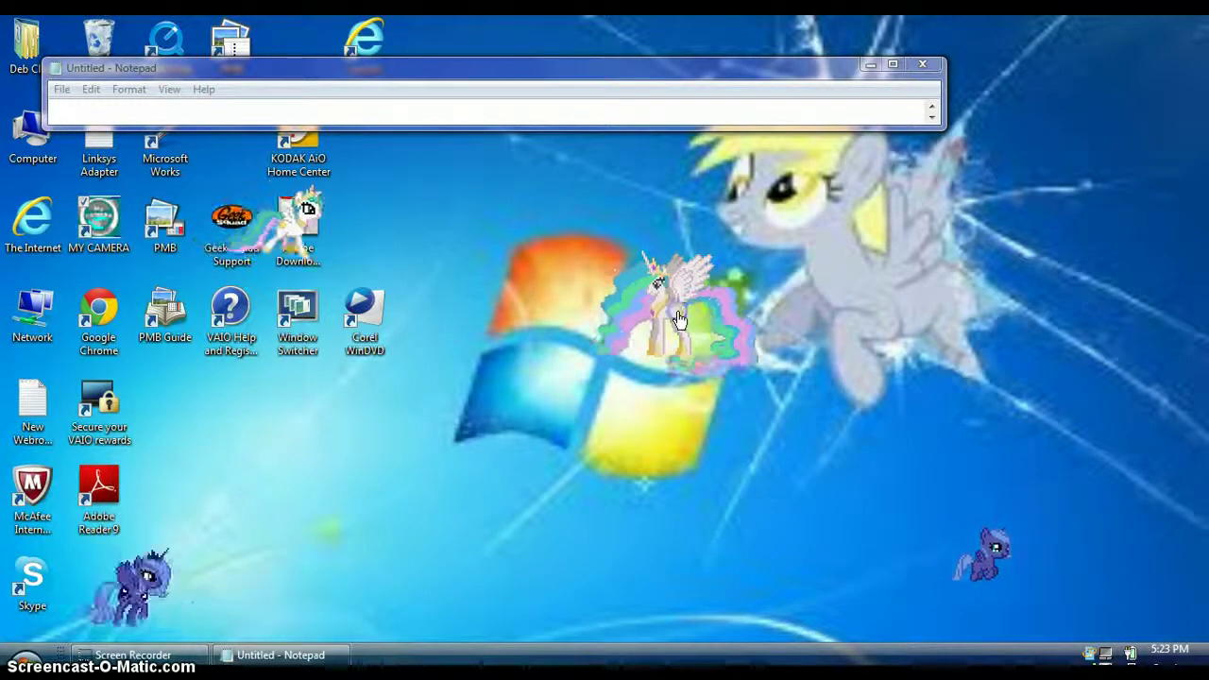
{"action": "right_click", "coordinate": [678, 321]}
{"action": "left_click", "coordinate": [678, 308]}
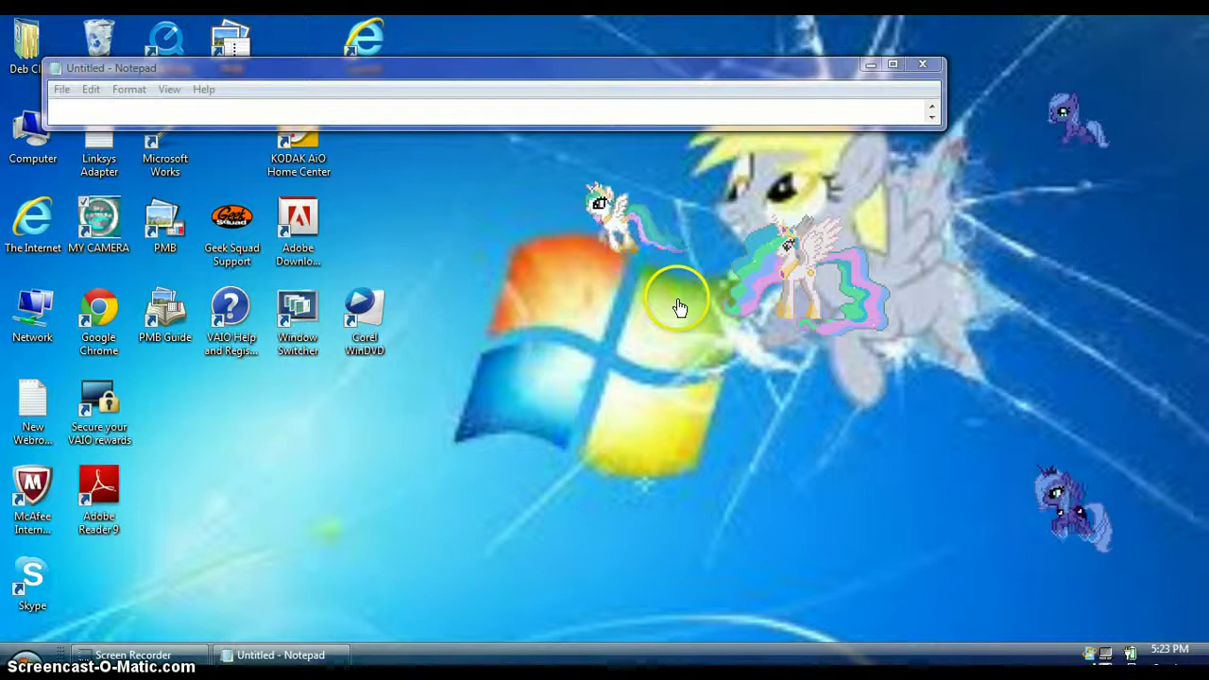
Step: Write "Thanks for observing" in the empty note and clear the text again
{"action": "left_click", "coordinate": [377, 117]}
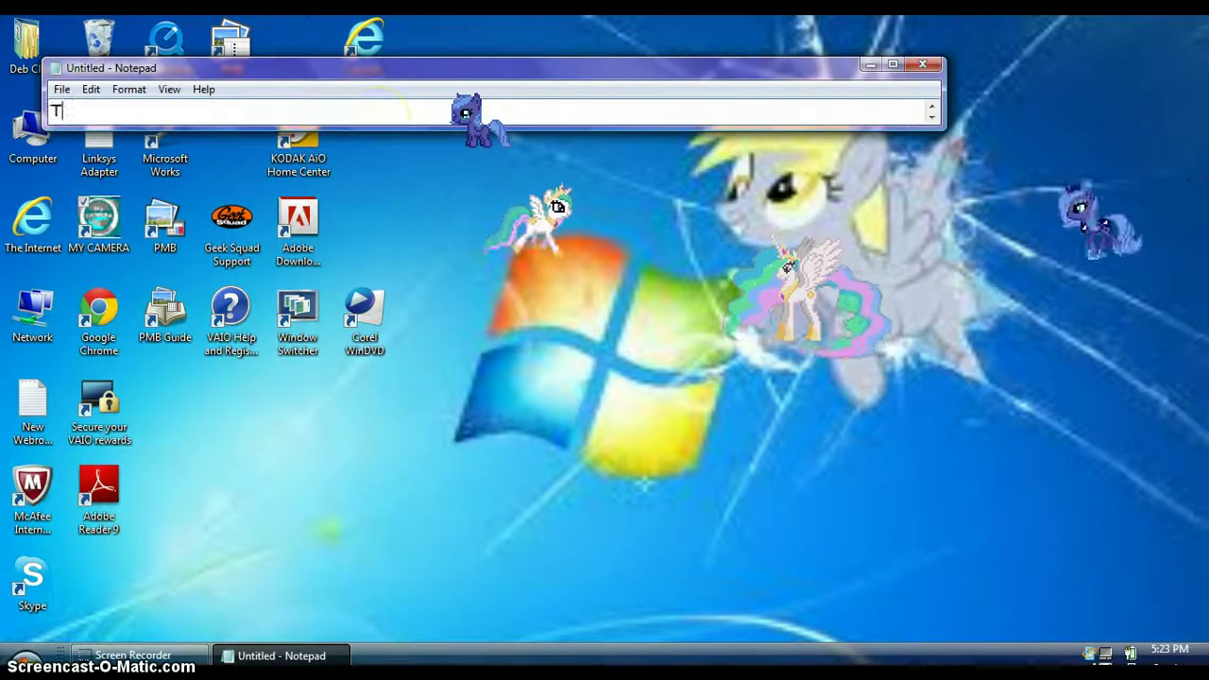
{"action": "type", "text": "anks for observing"}
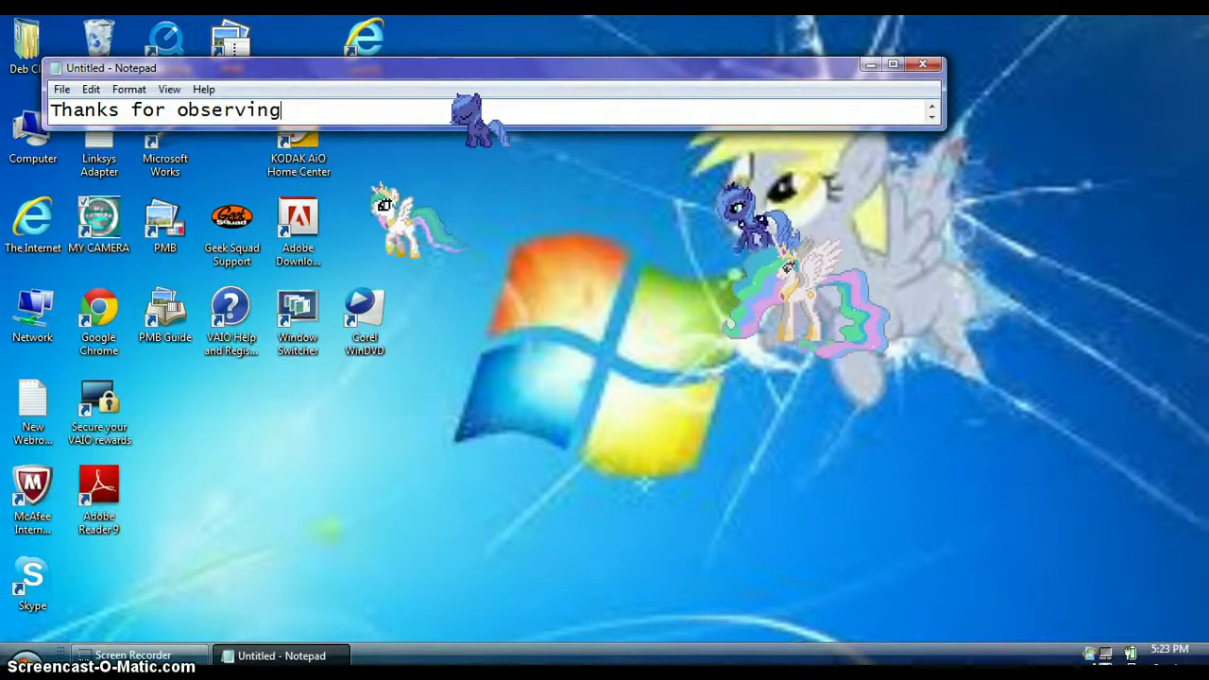
{"action": "key", "text": "ctrl+a"}
{"action": "key", "text": "BackSpace"}
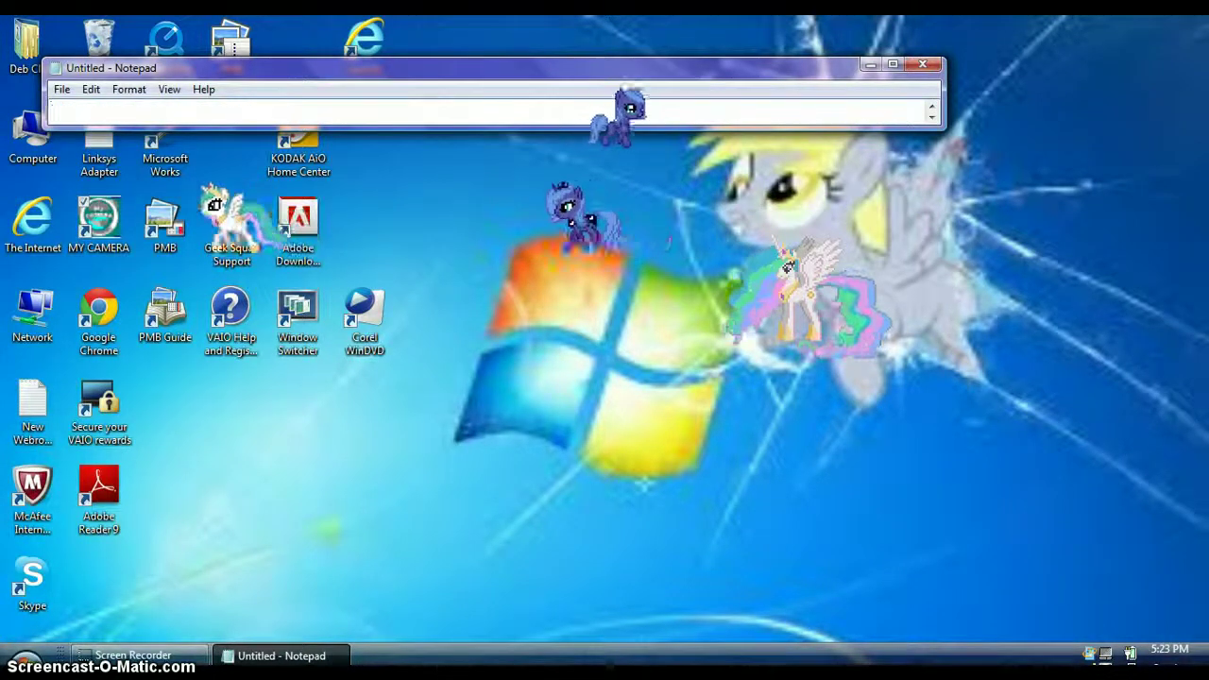
Step: Write the farewell "BYEEE" in the note and erase it
{"action": "type", "text": "BYEEE"}
{"action": "key", "text": "ctrl+a"}
{"action": "key", "text": "BackSpace"}
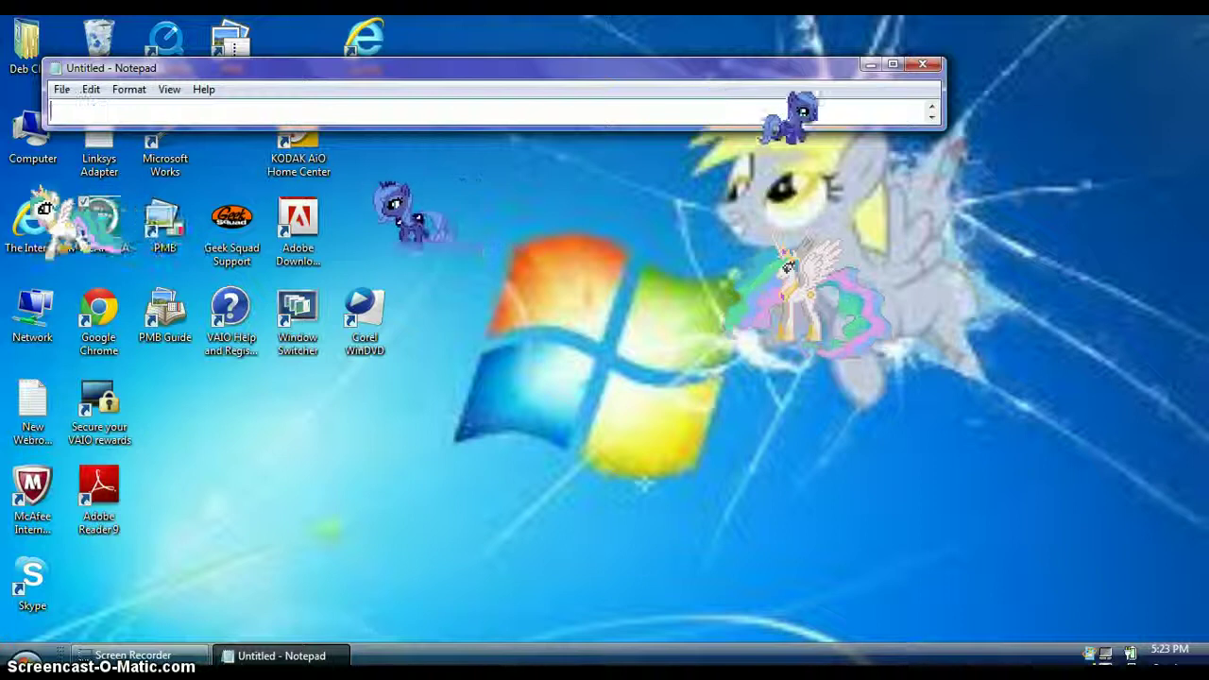